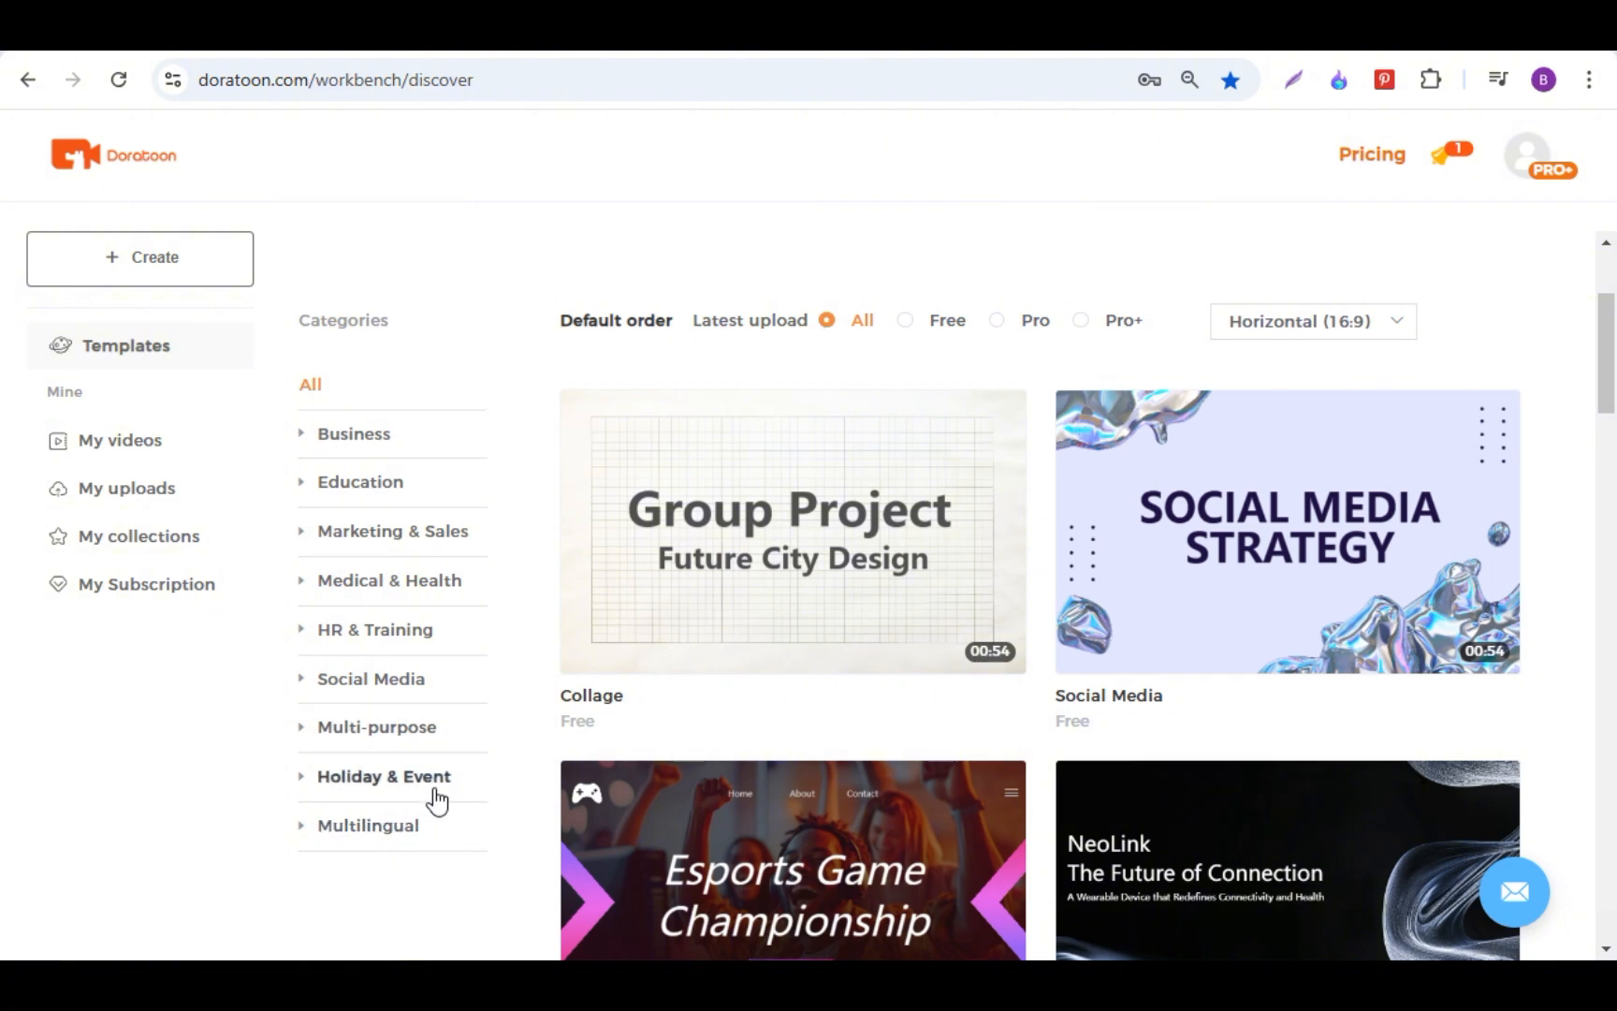
# Step: Browse the template gallery by the Free, Pro and Pro+ tiers, returning to all templates in the Horizontal (16:9) format
pyautogui.scroll(3, 436, 800)
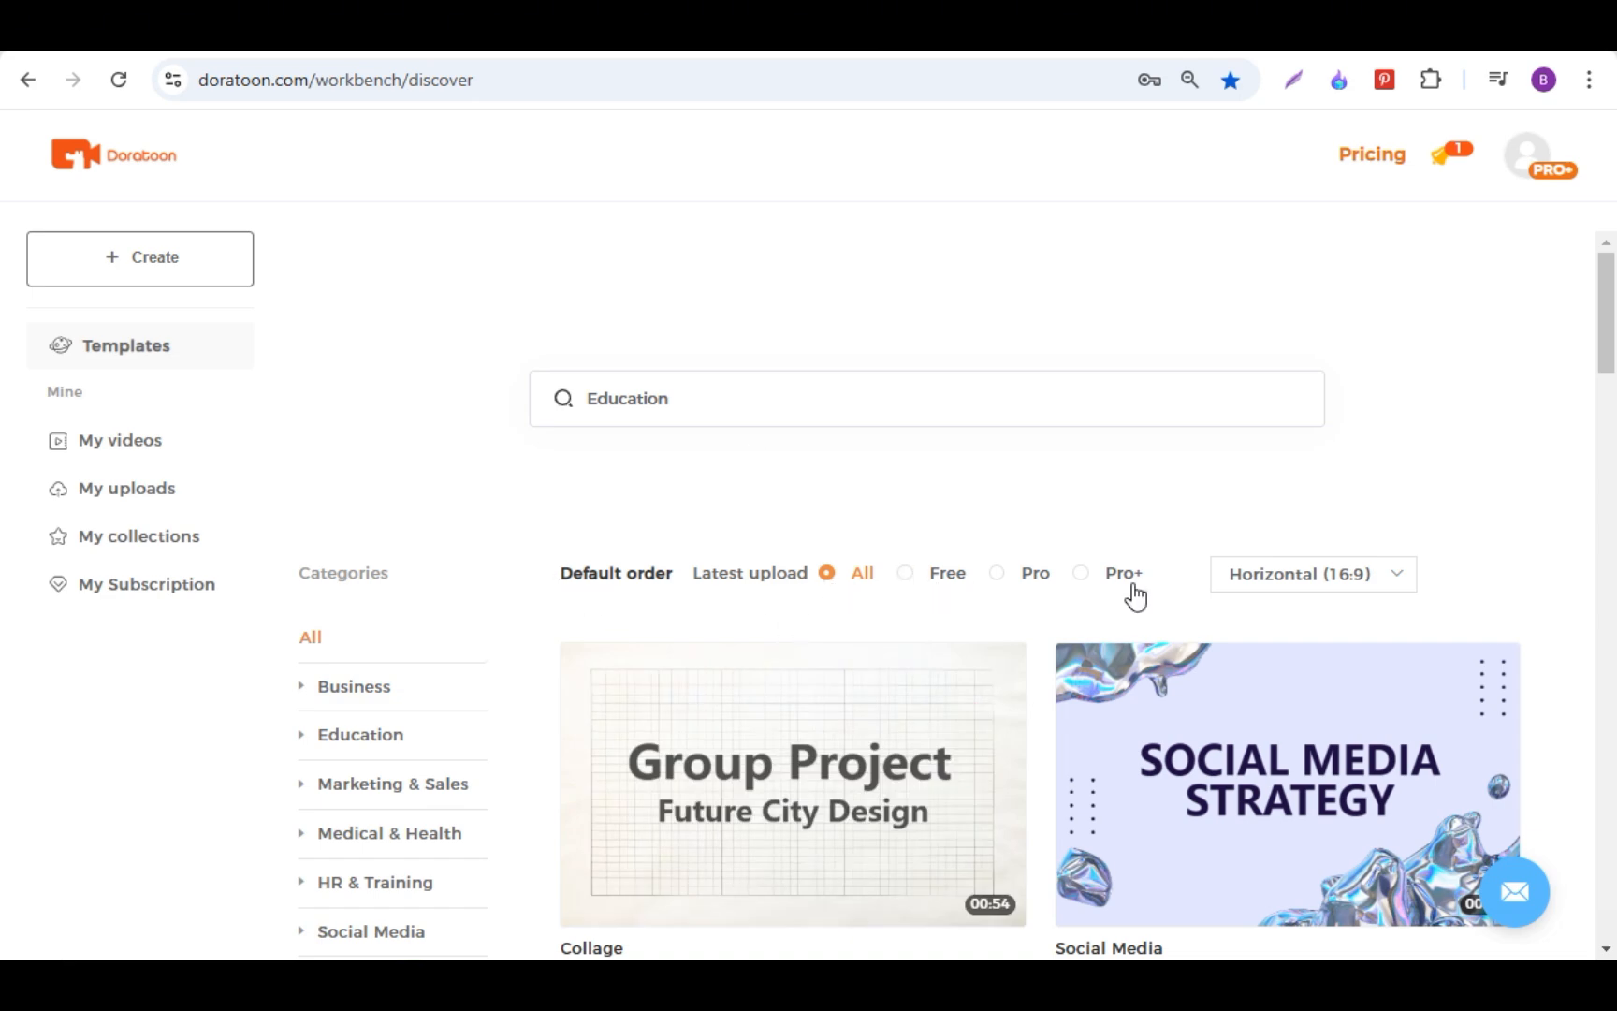
pyautogui.click(906, 575)
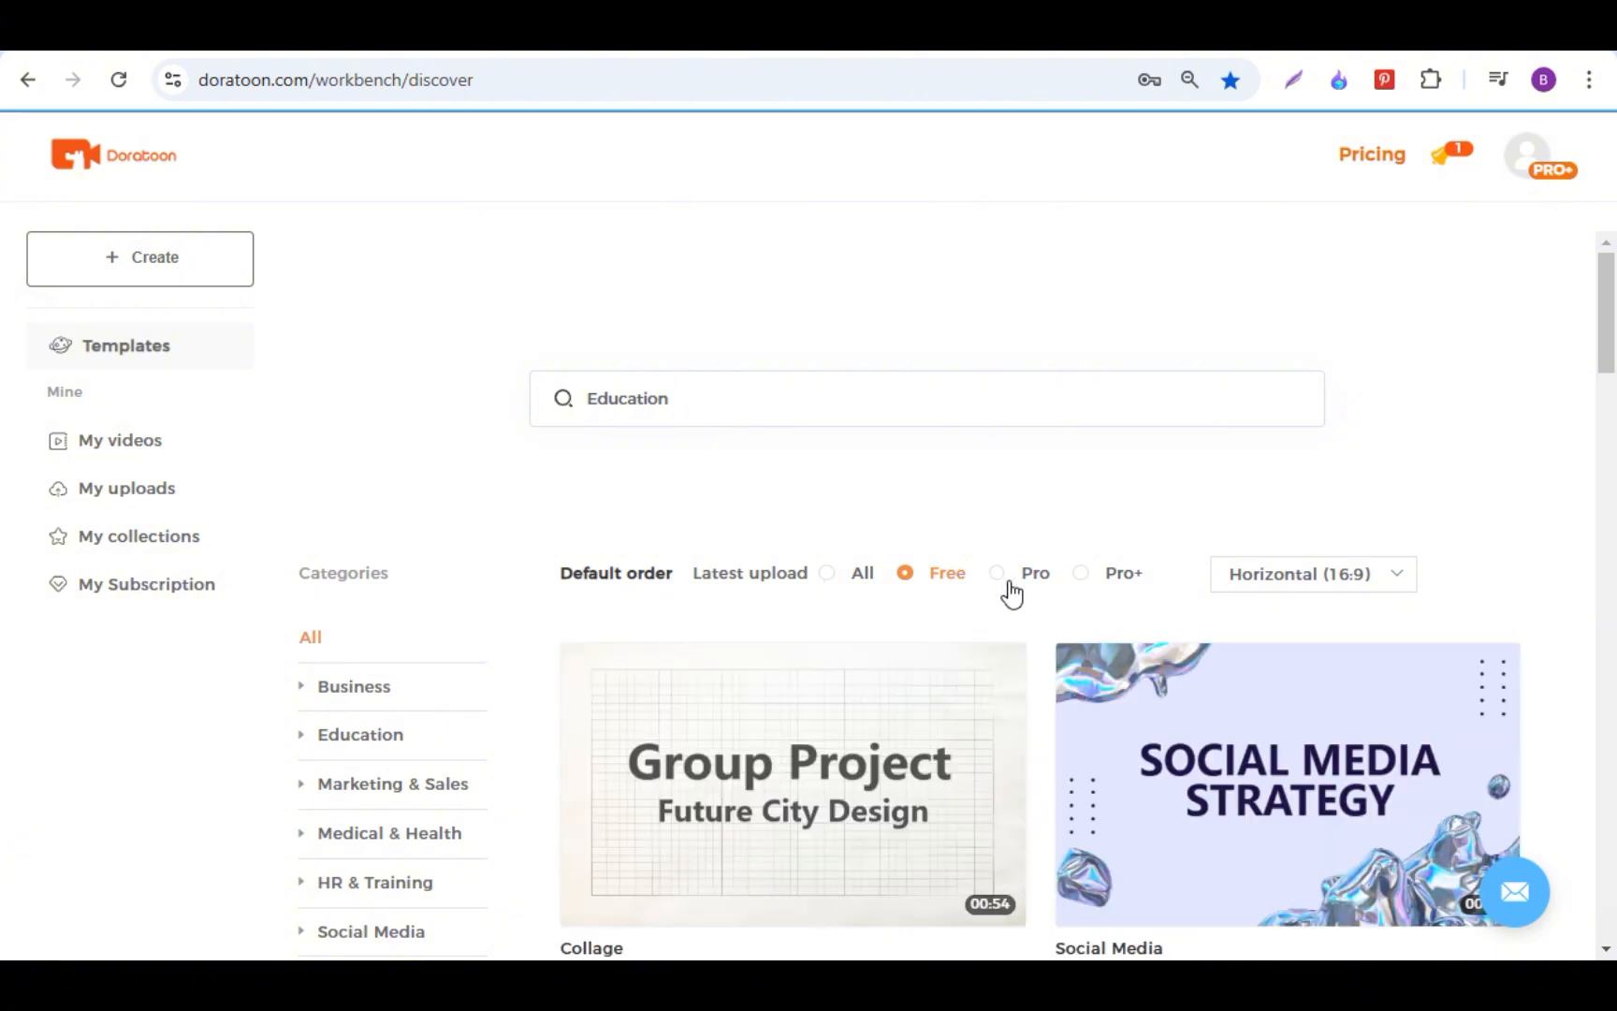
pyautogui.scroll(-3, 1011, 588)
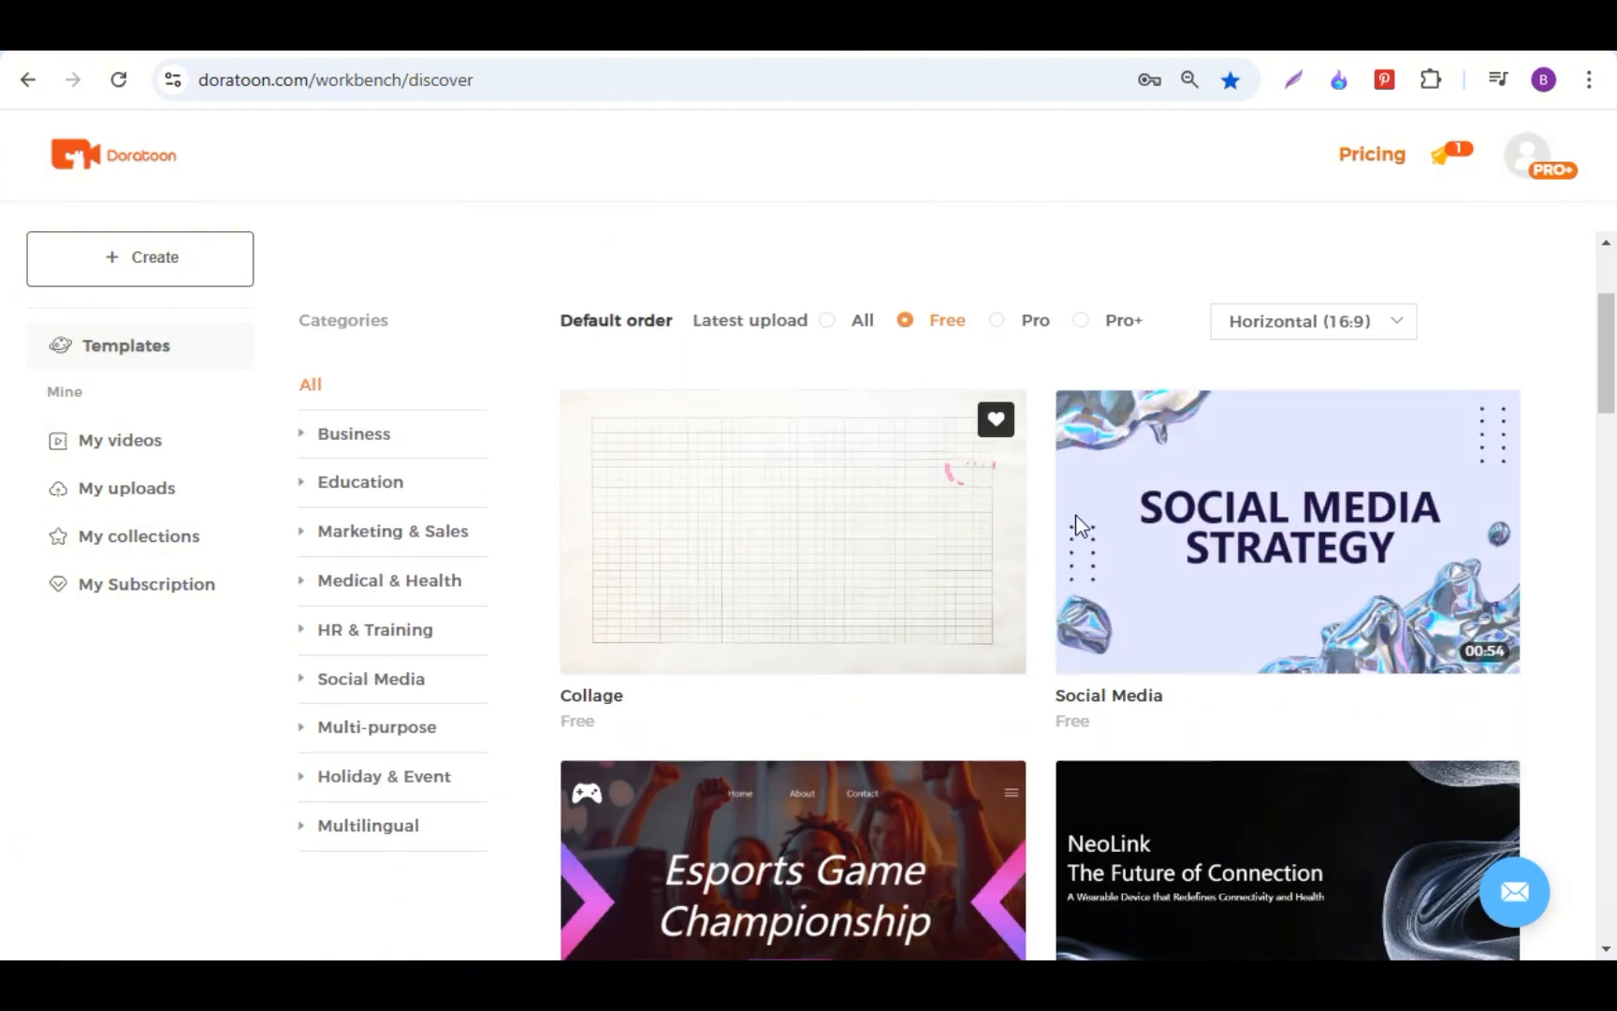
pyautogui.click(998, 321)
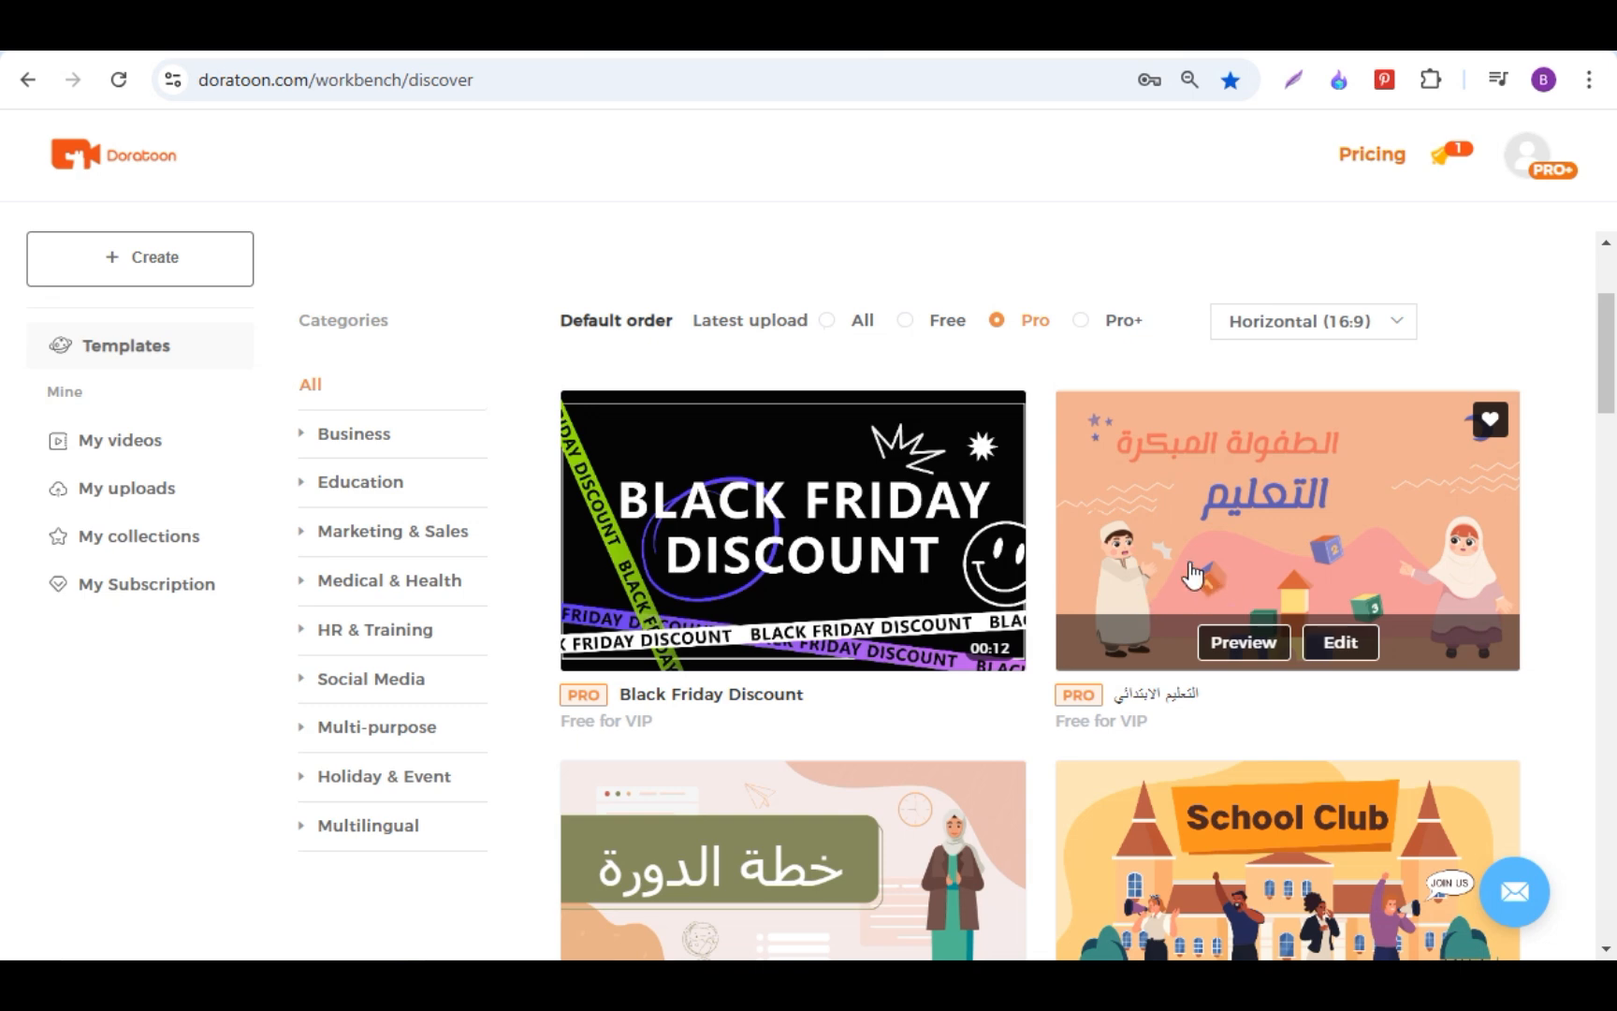
pyautogui.click(1081, 321)
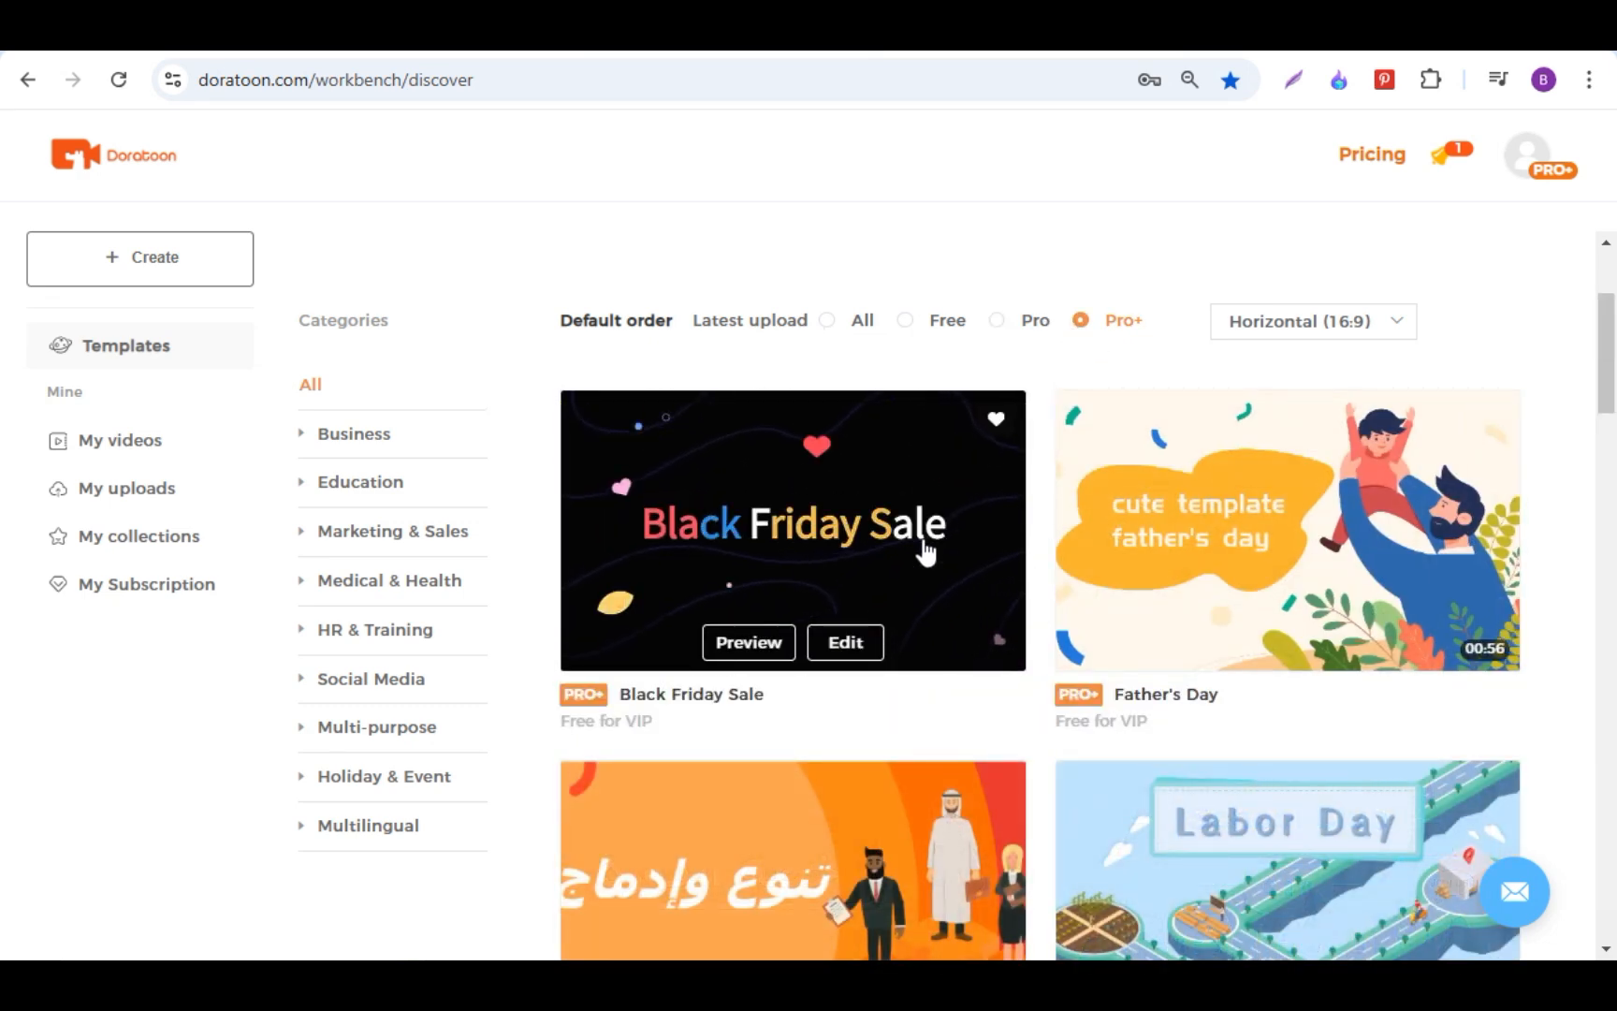
pyautogui.click(826, 320)
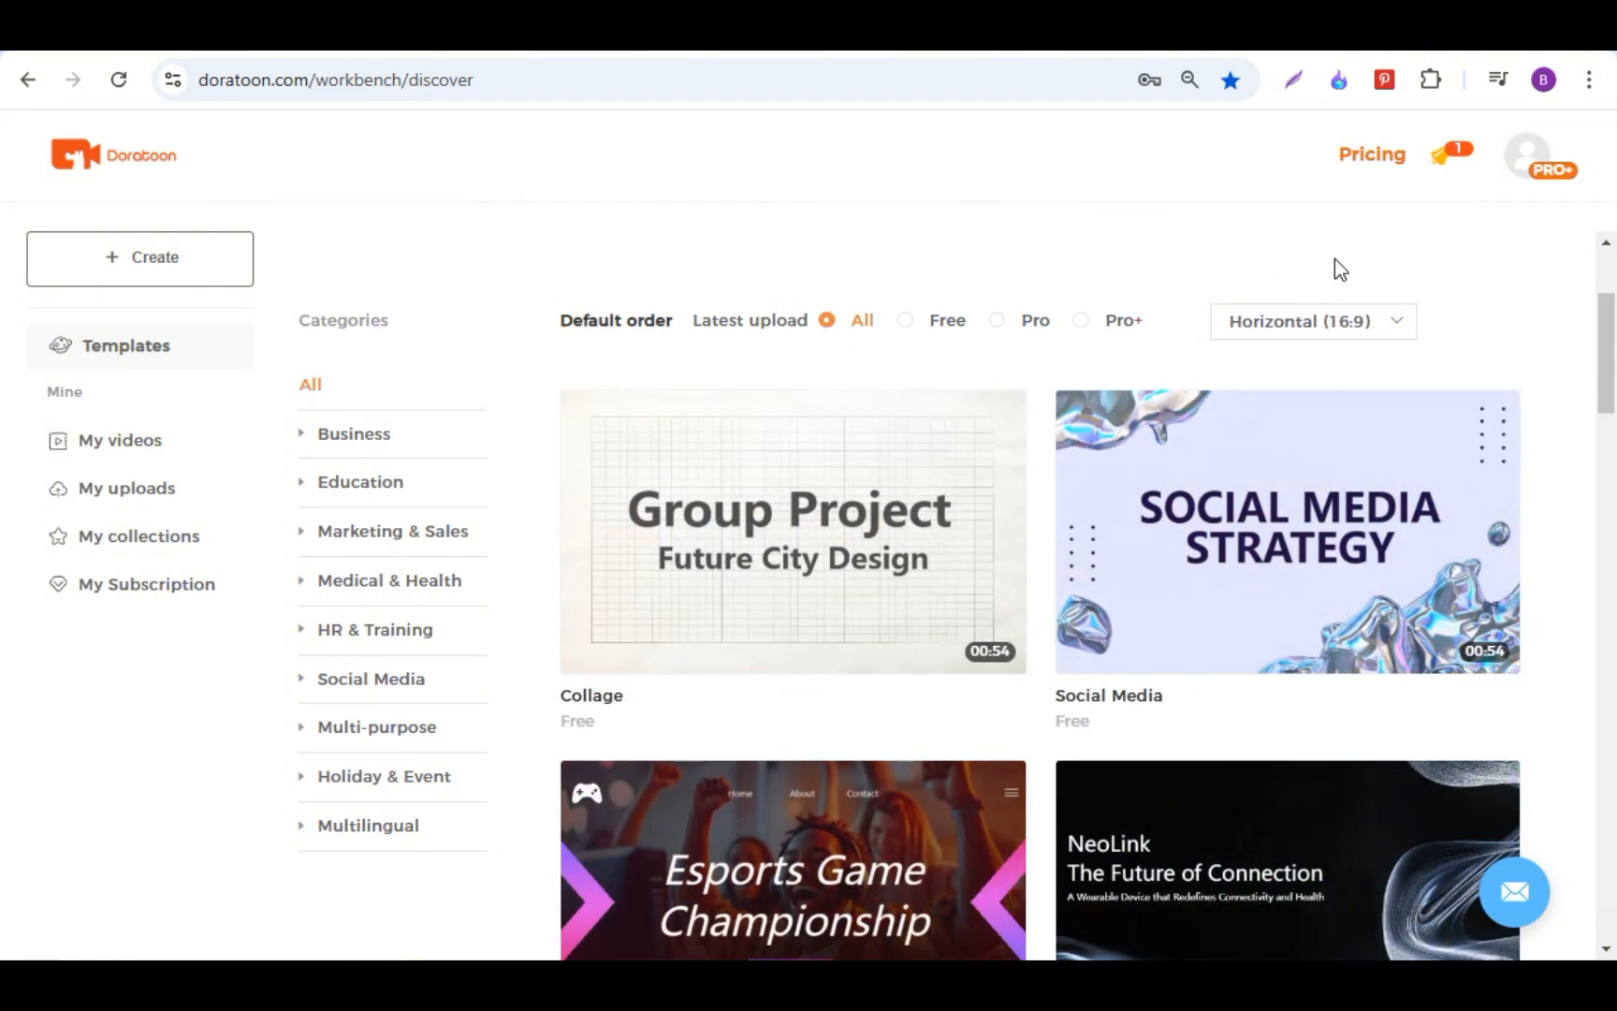
pyautogui.click(1310, 334)
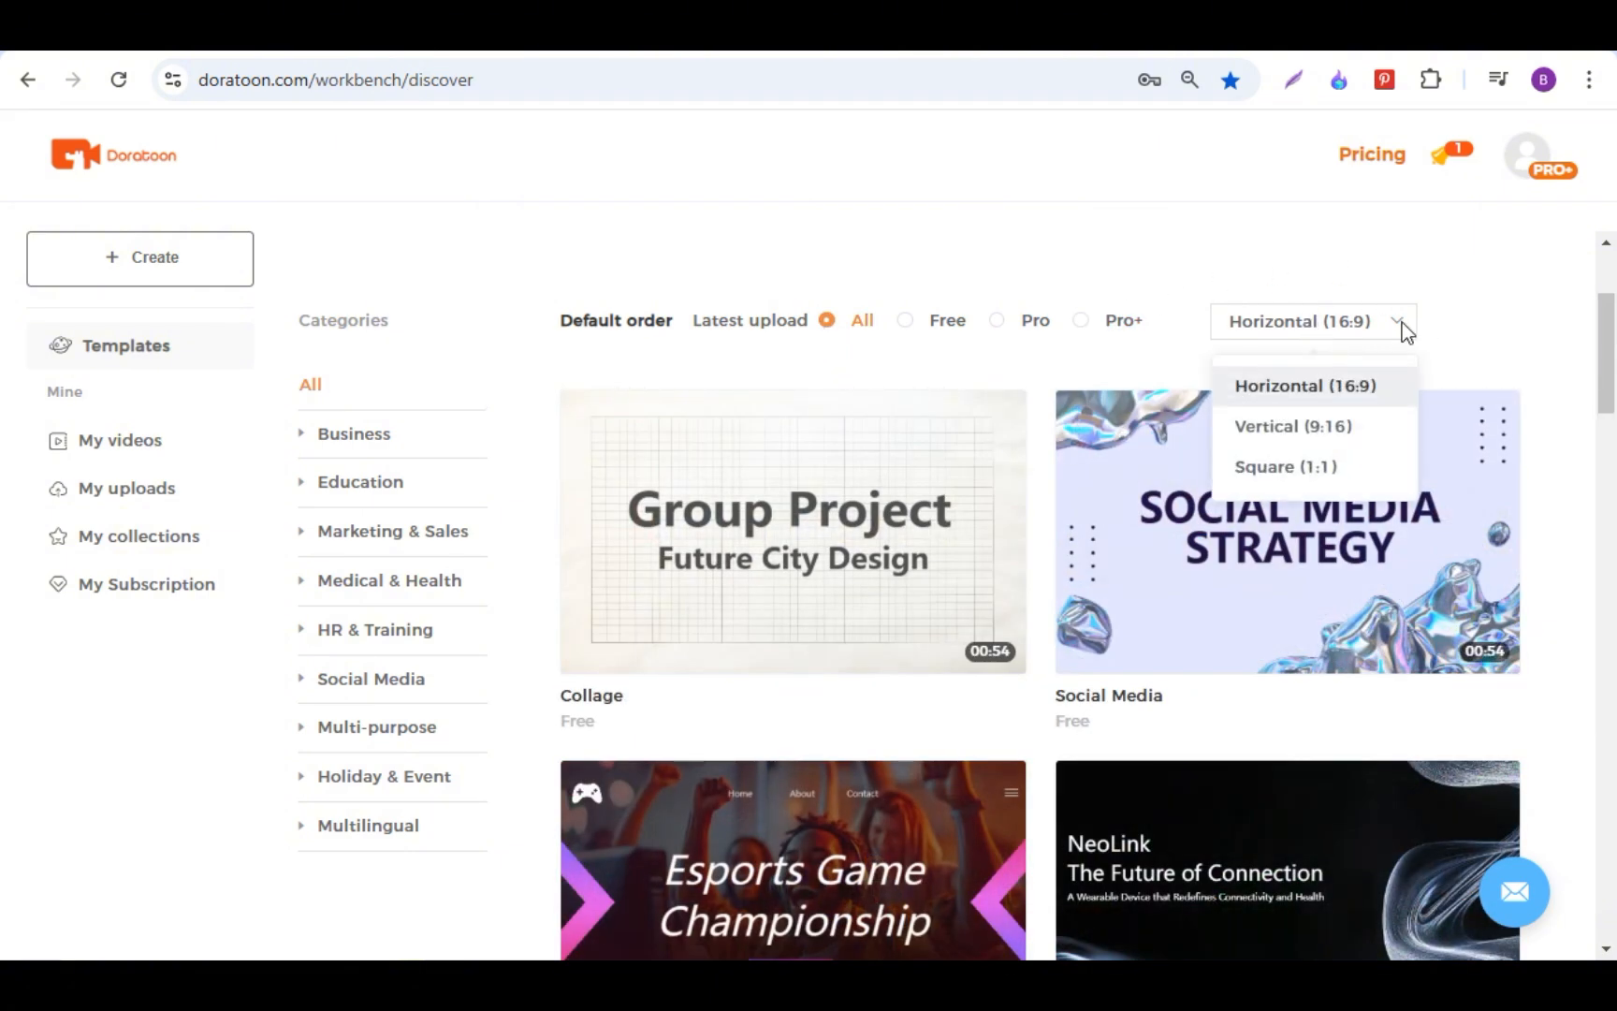
pyautogui.click(1308, 403)
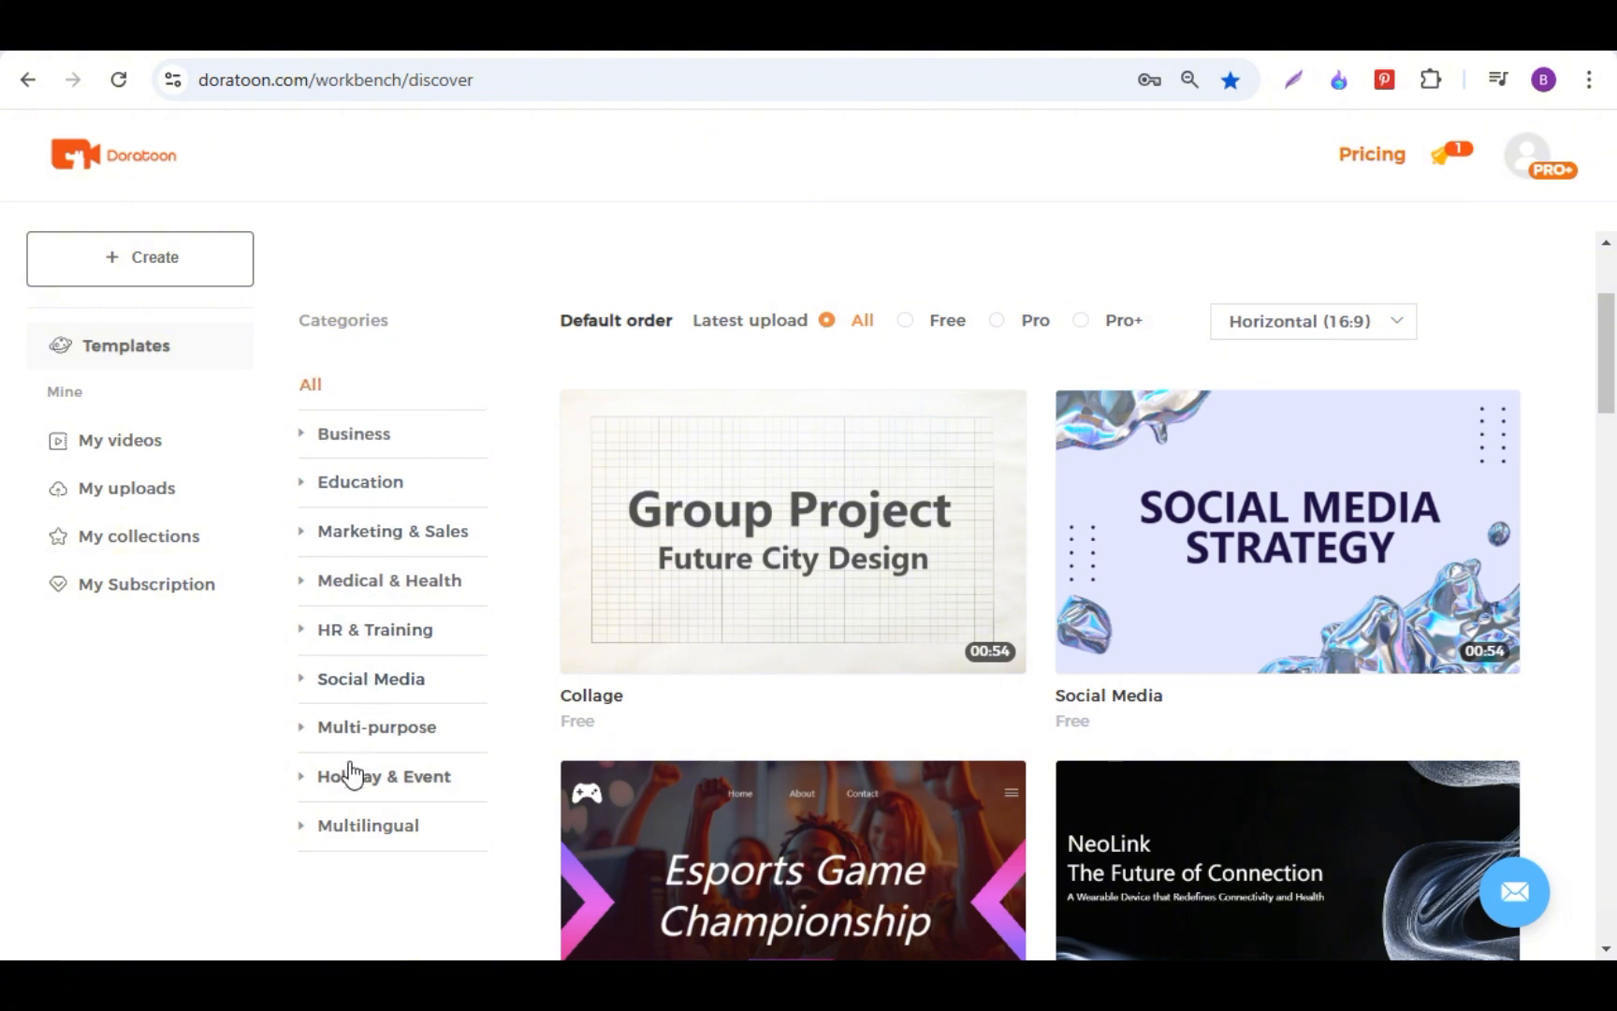
# Step: Filter the templates to the Primary & Secondary subcategory of Education
pyautogui.click(381, 498)
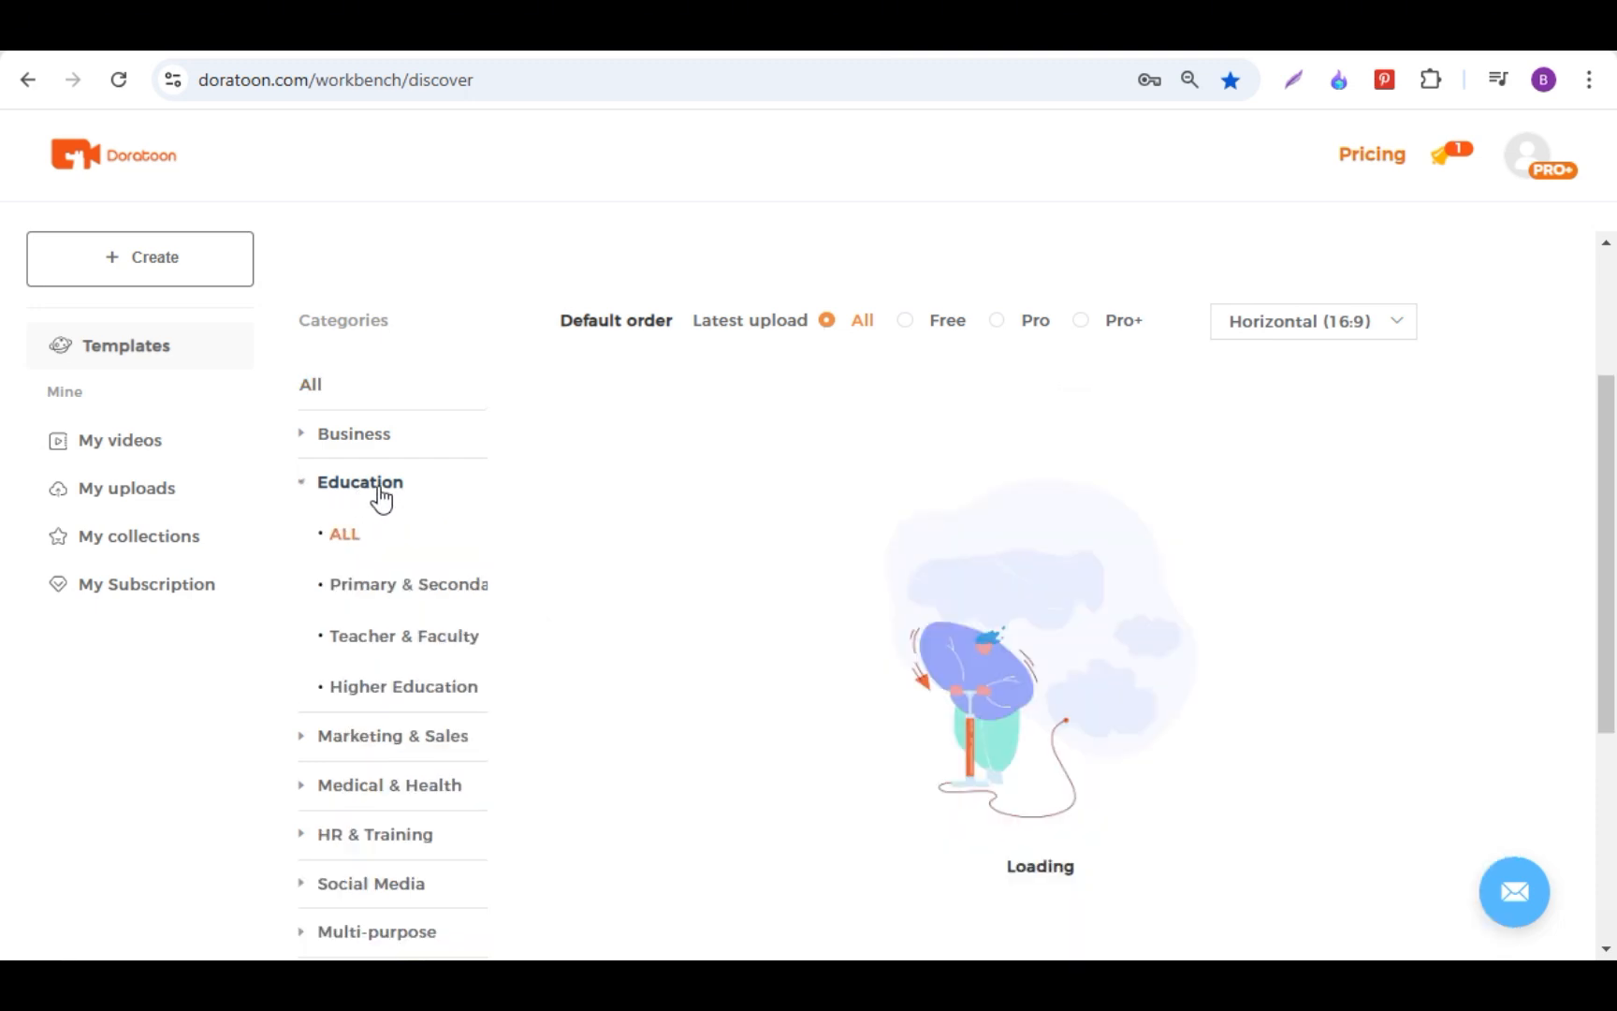
pyautogui.scroll(-1, 379, 494)
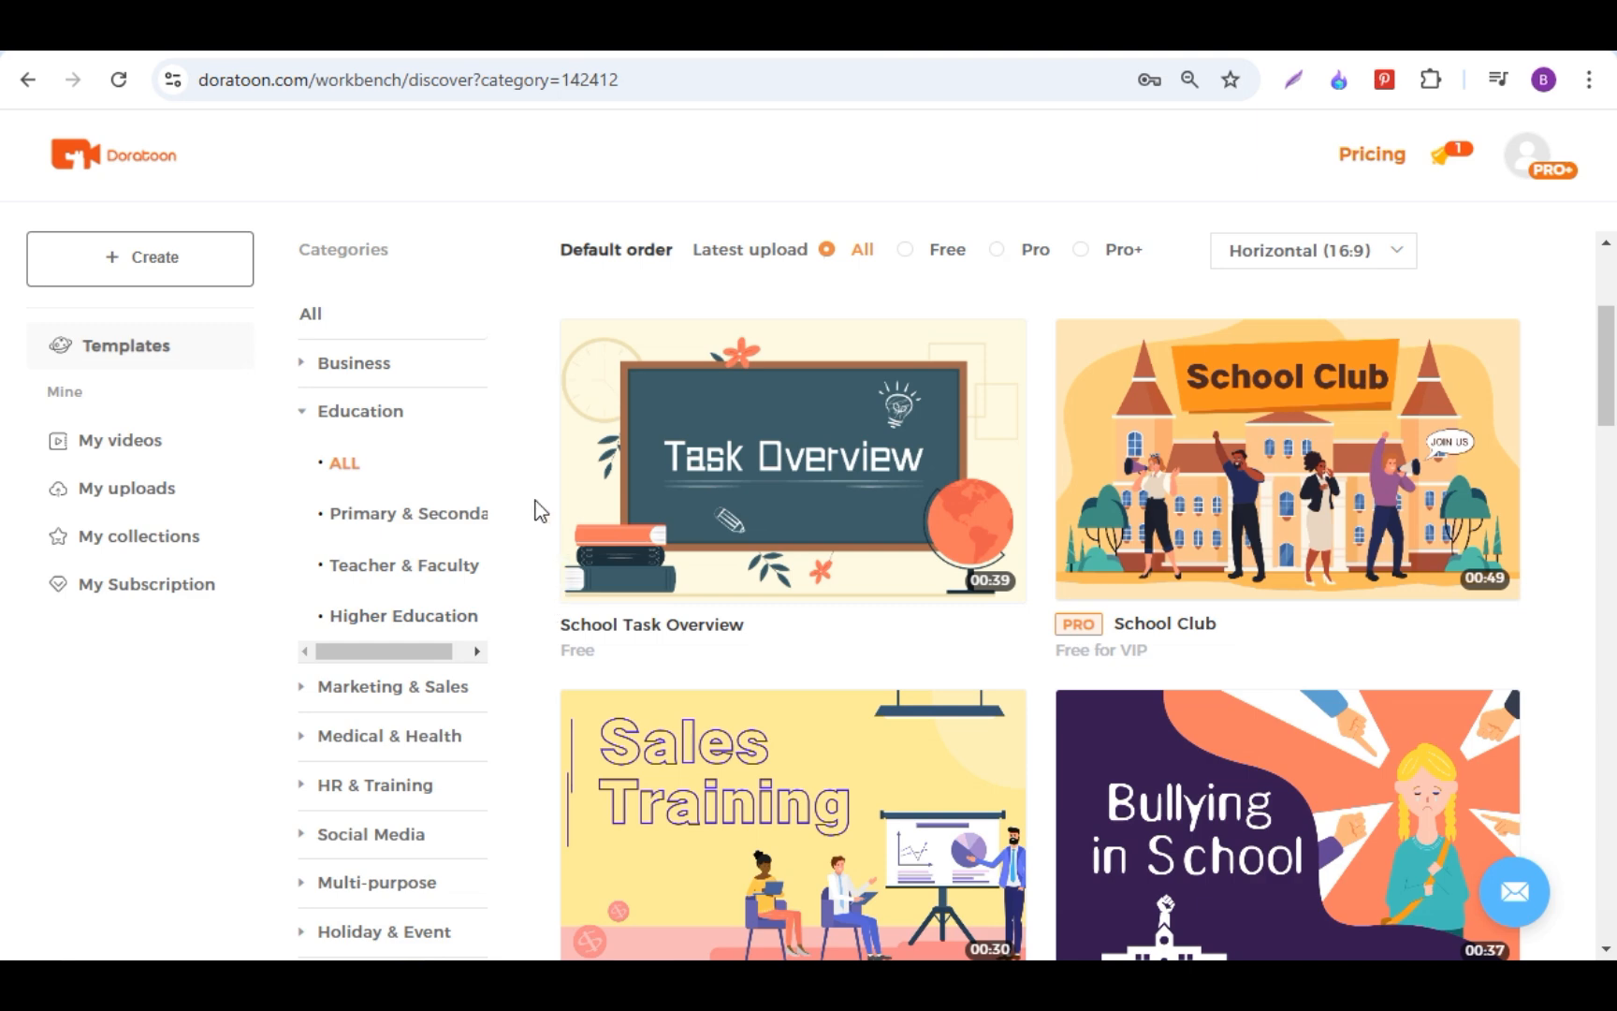
pyautogui.click(434, 524)
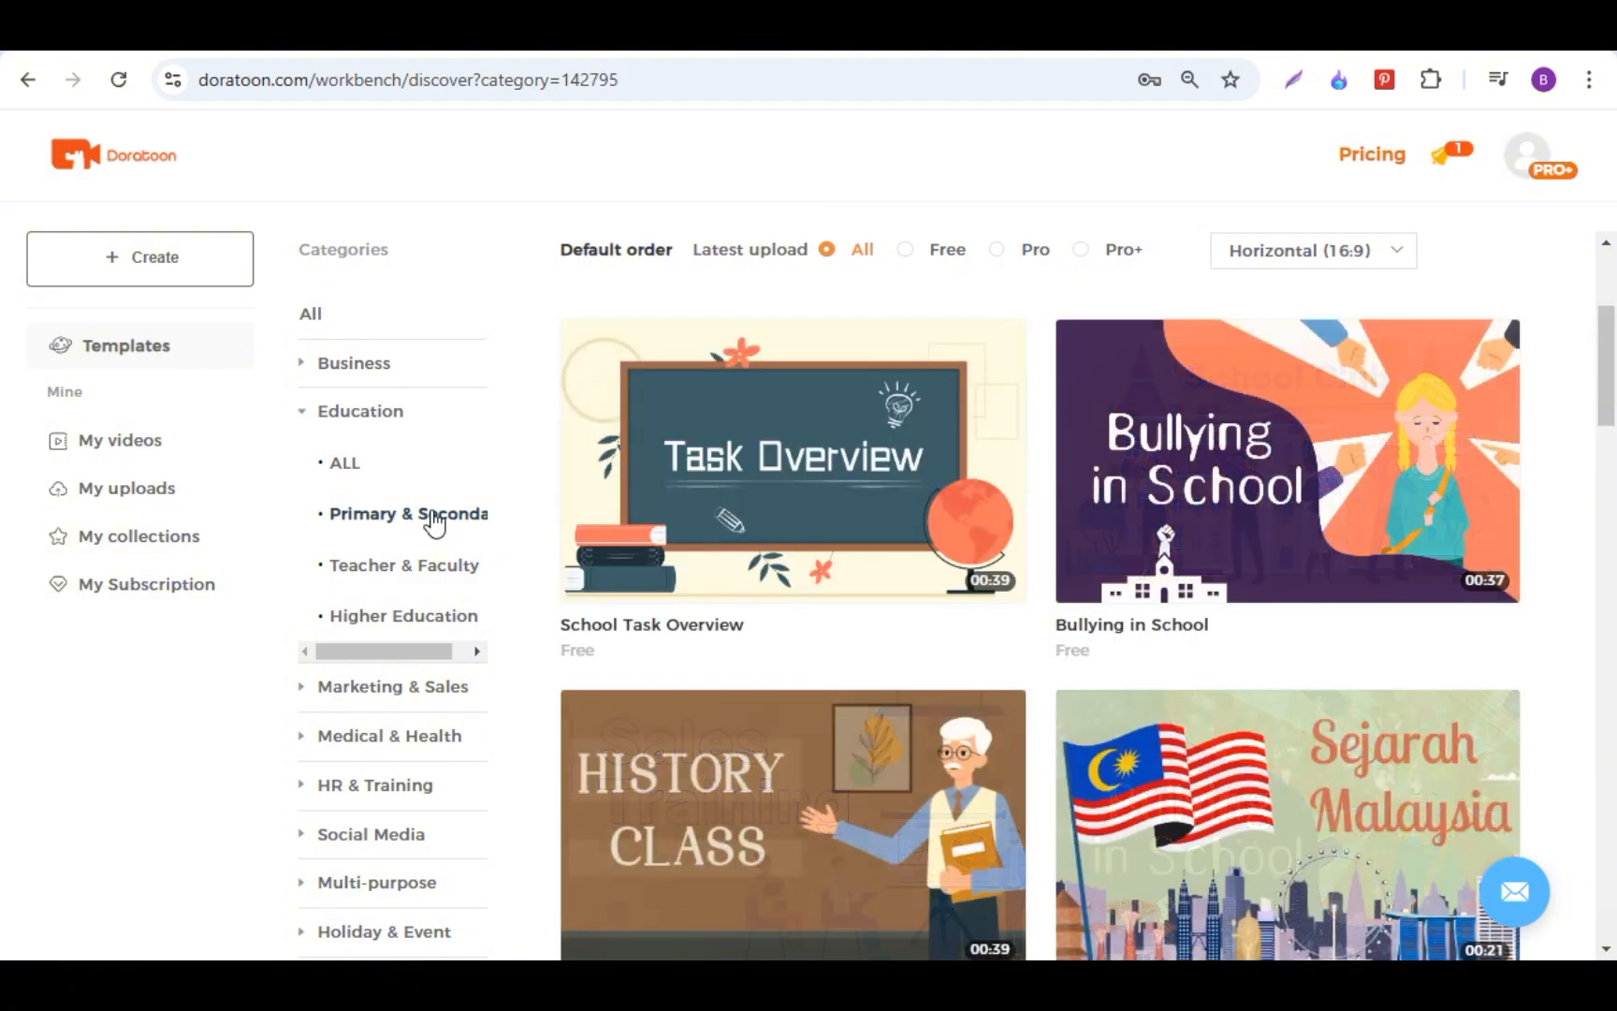
# Step: Find the Make New Friends template, preview it and open it for editing
pyautogui.scroll(-15, 917, 542)
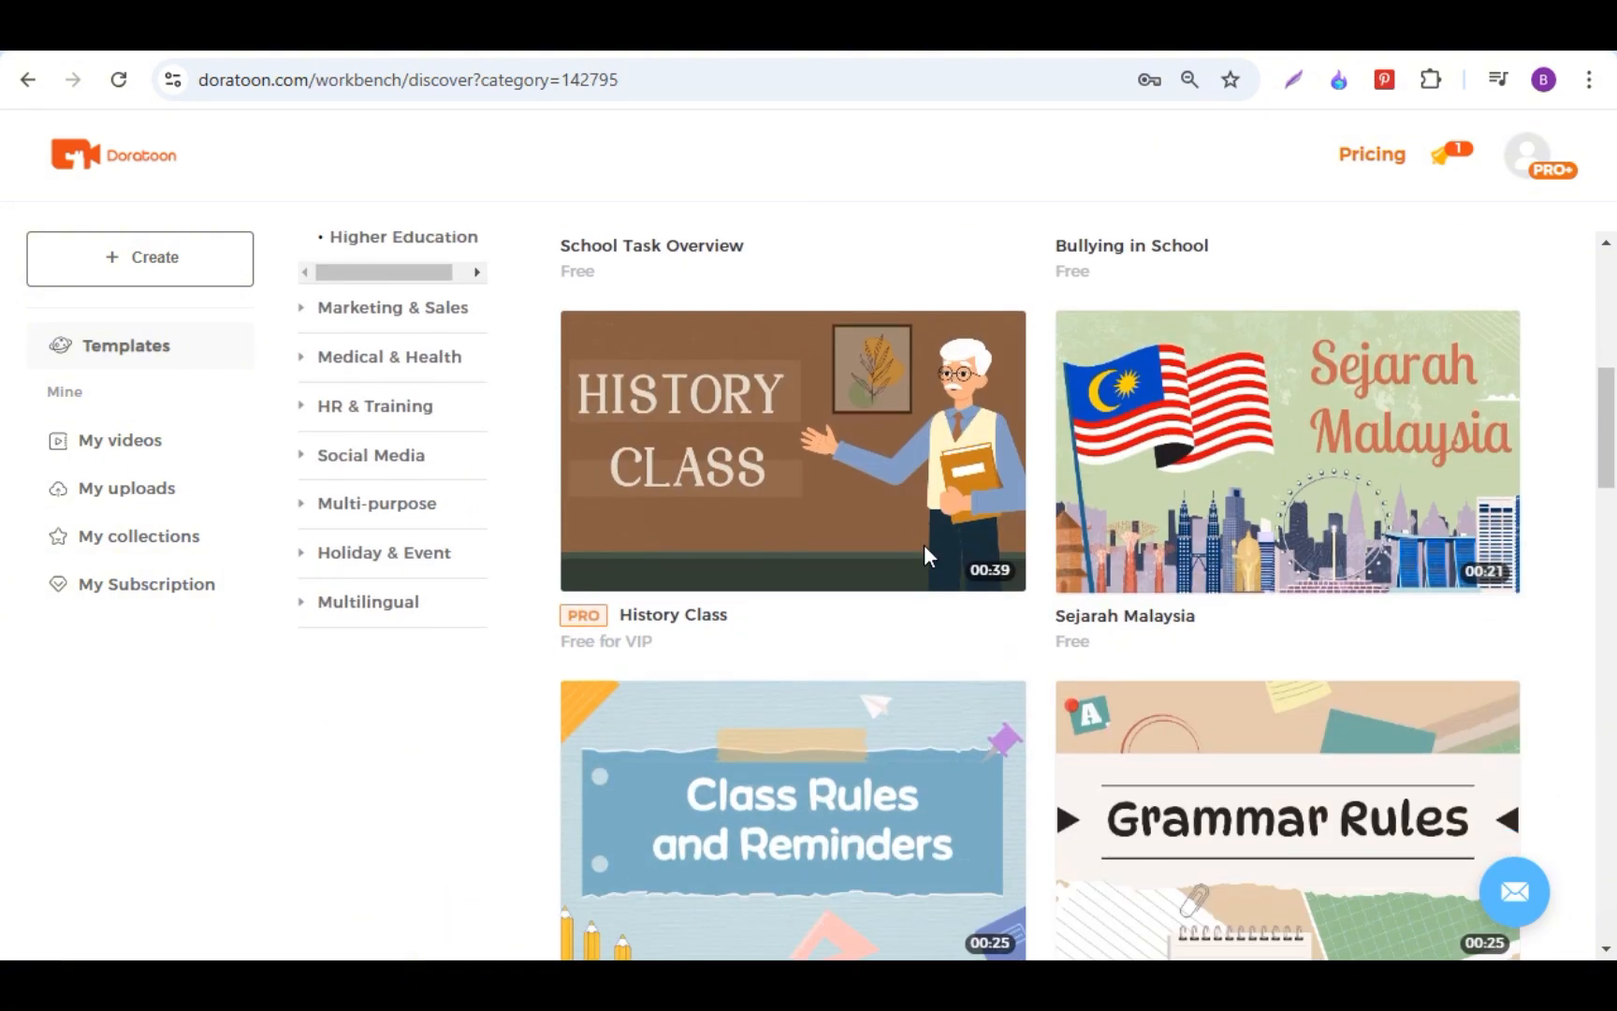
pyautogui.scroll(-6, 926, 552)
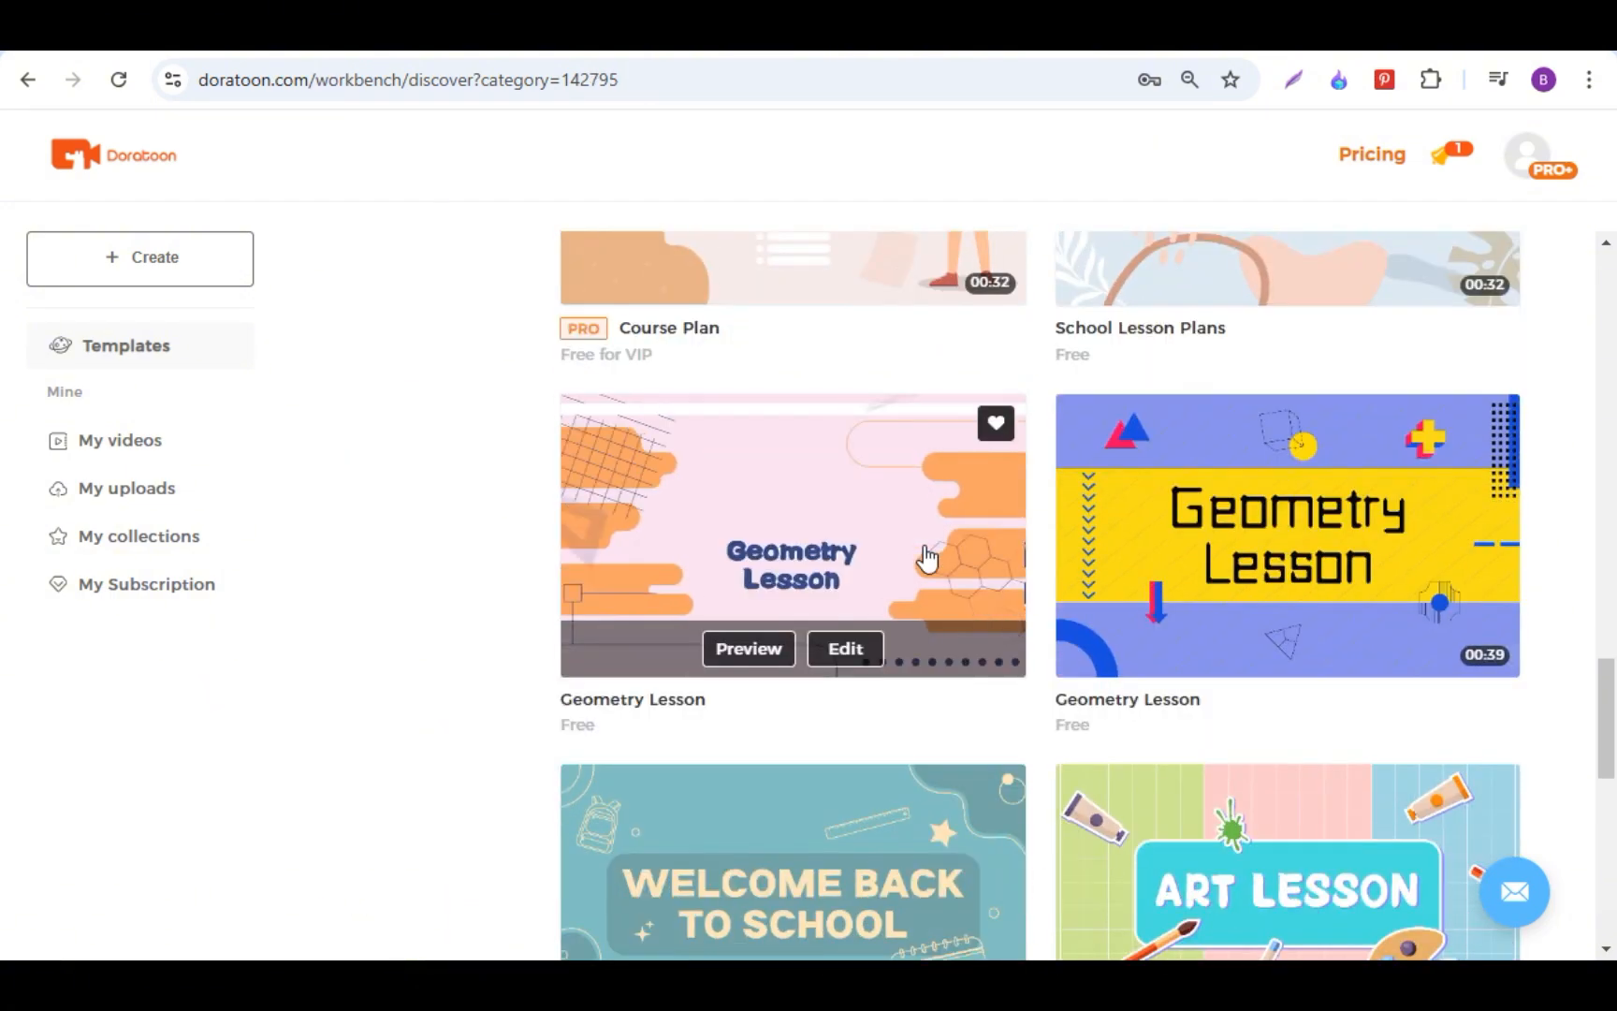
pyautogui.scroll(-12, 1112, 715)
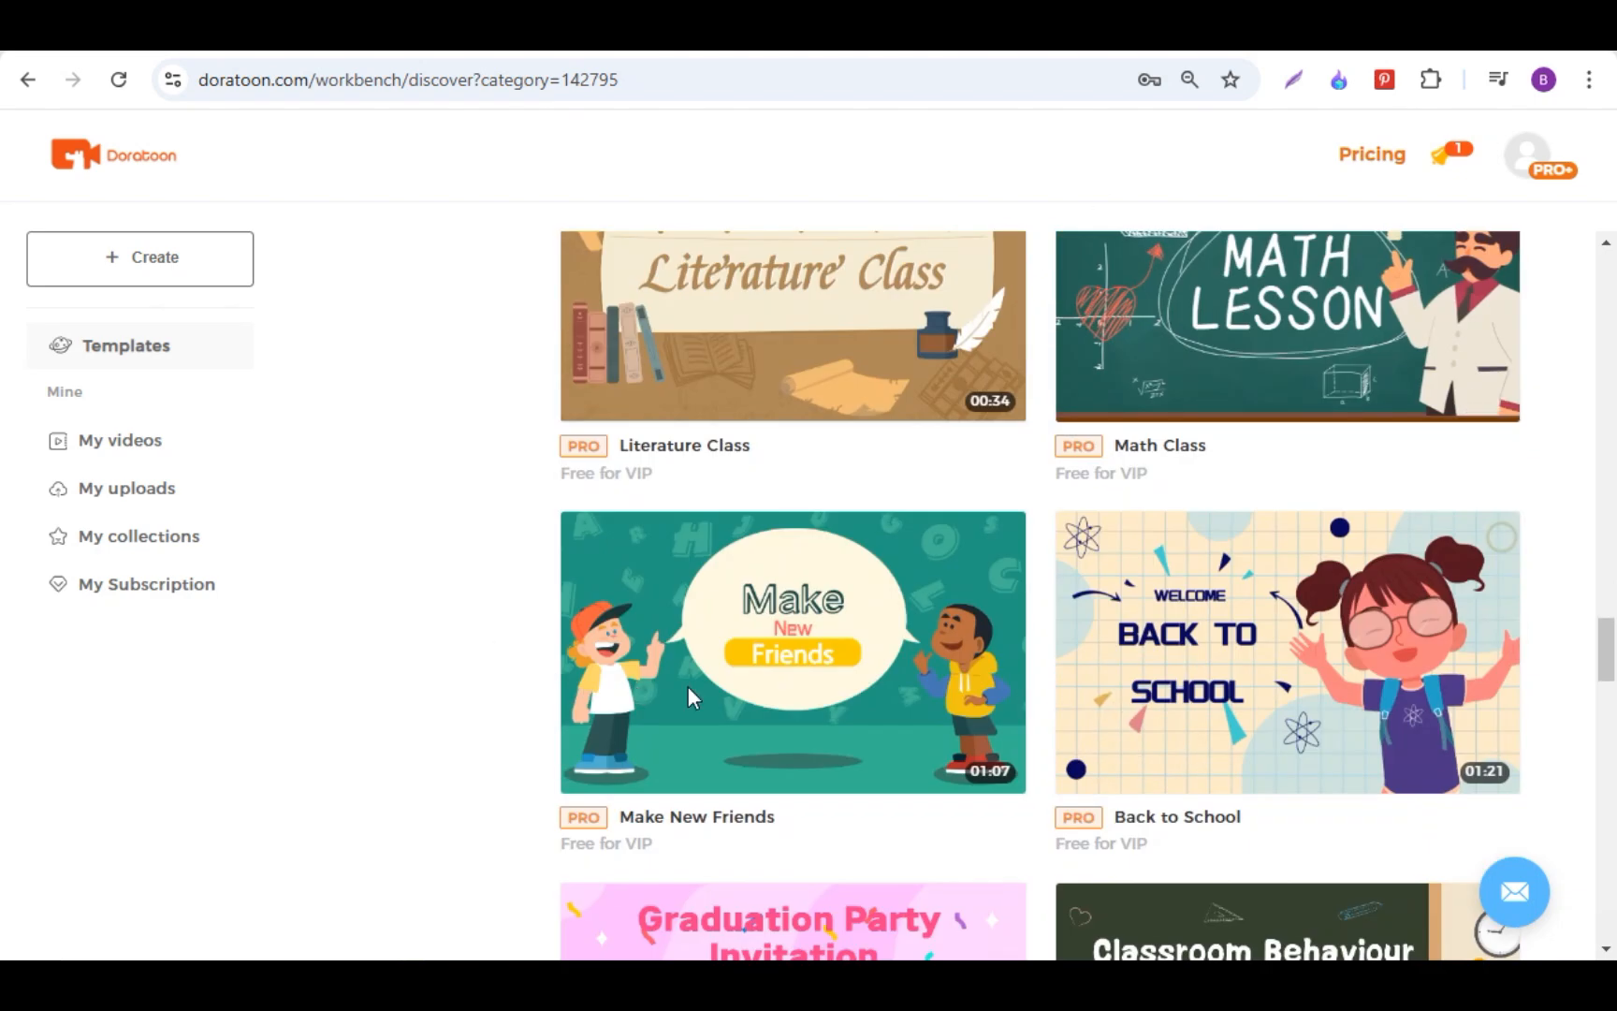
pyautogui.moveTo(842, 675)
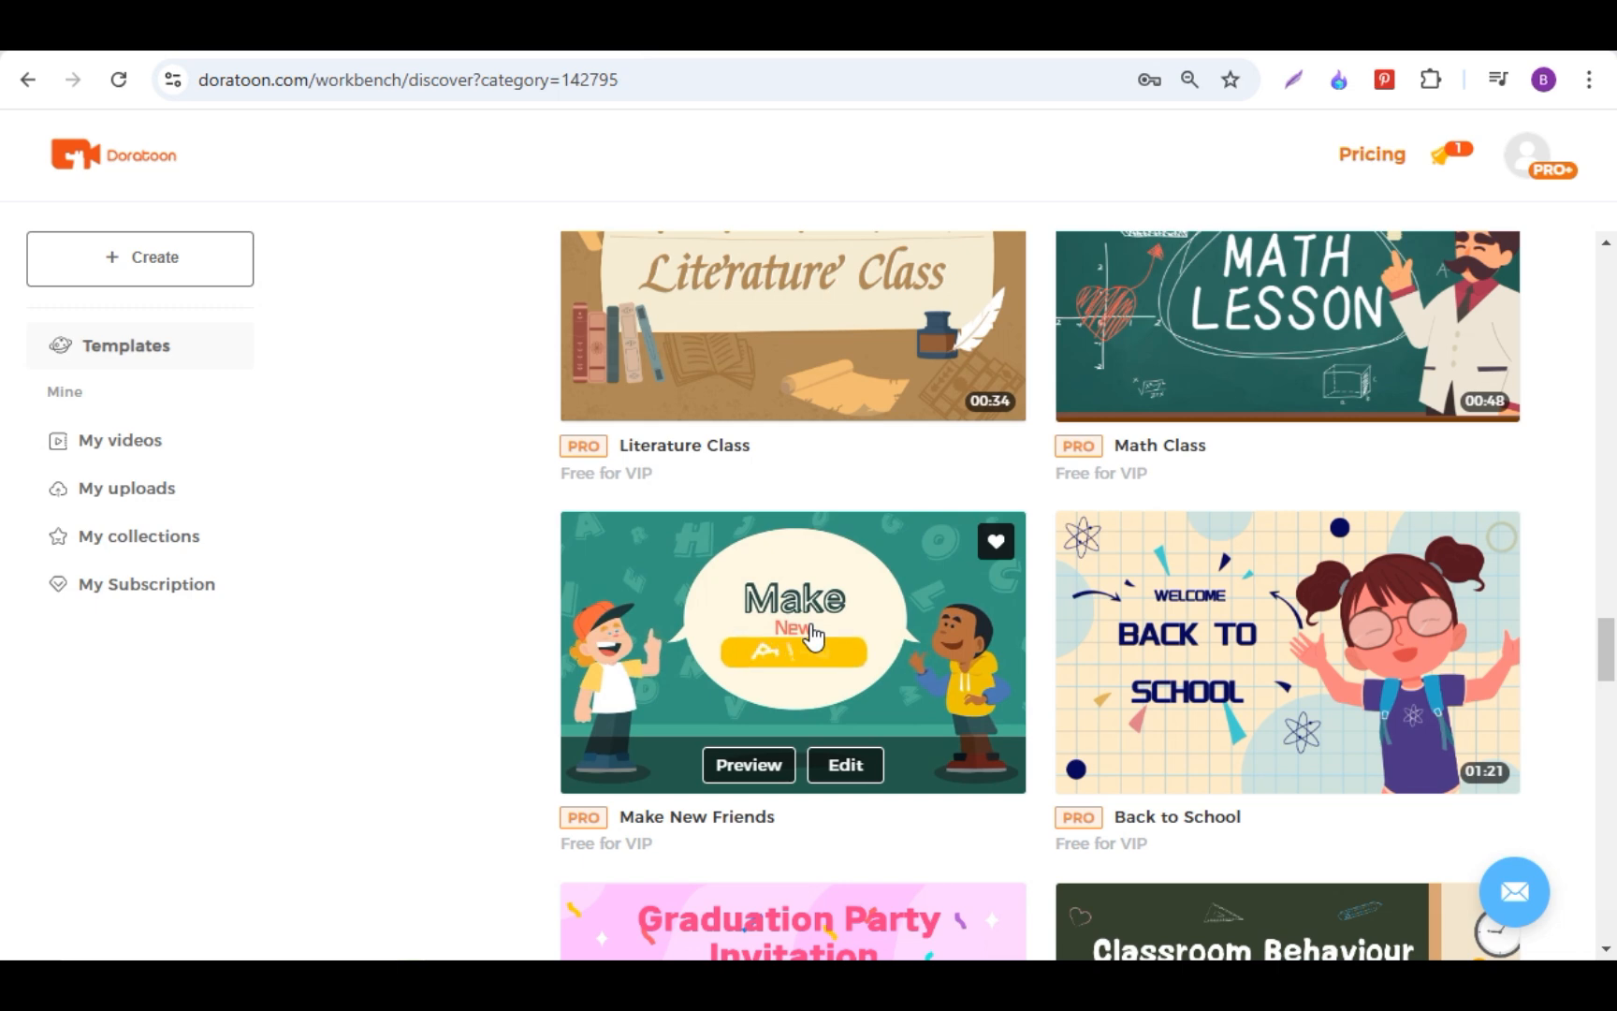
pyautogui.click(749, 765)
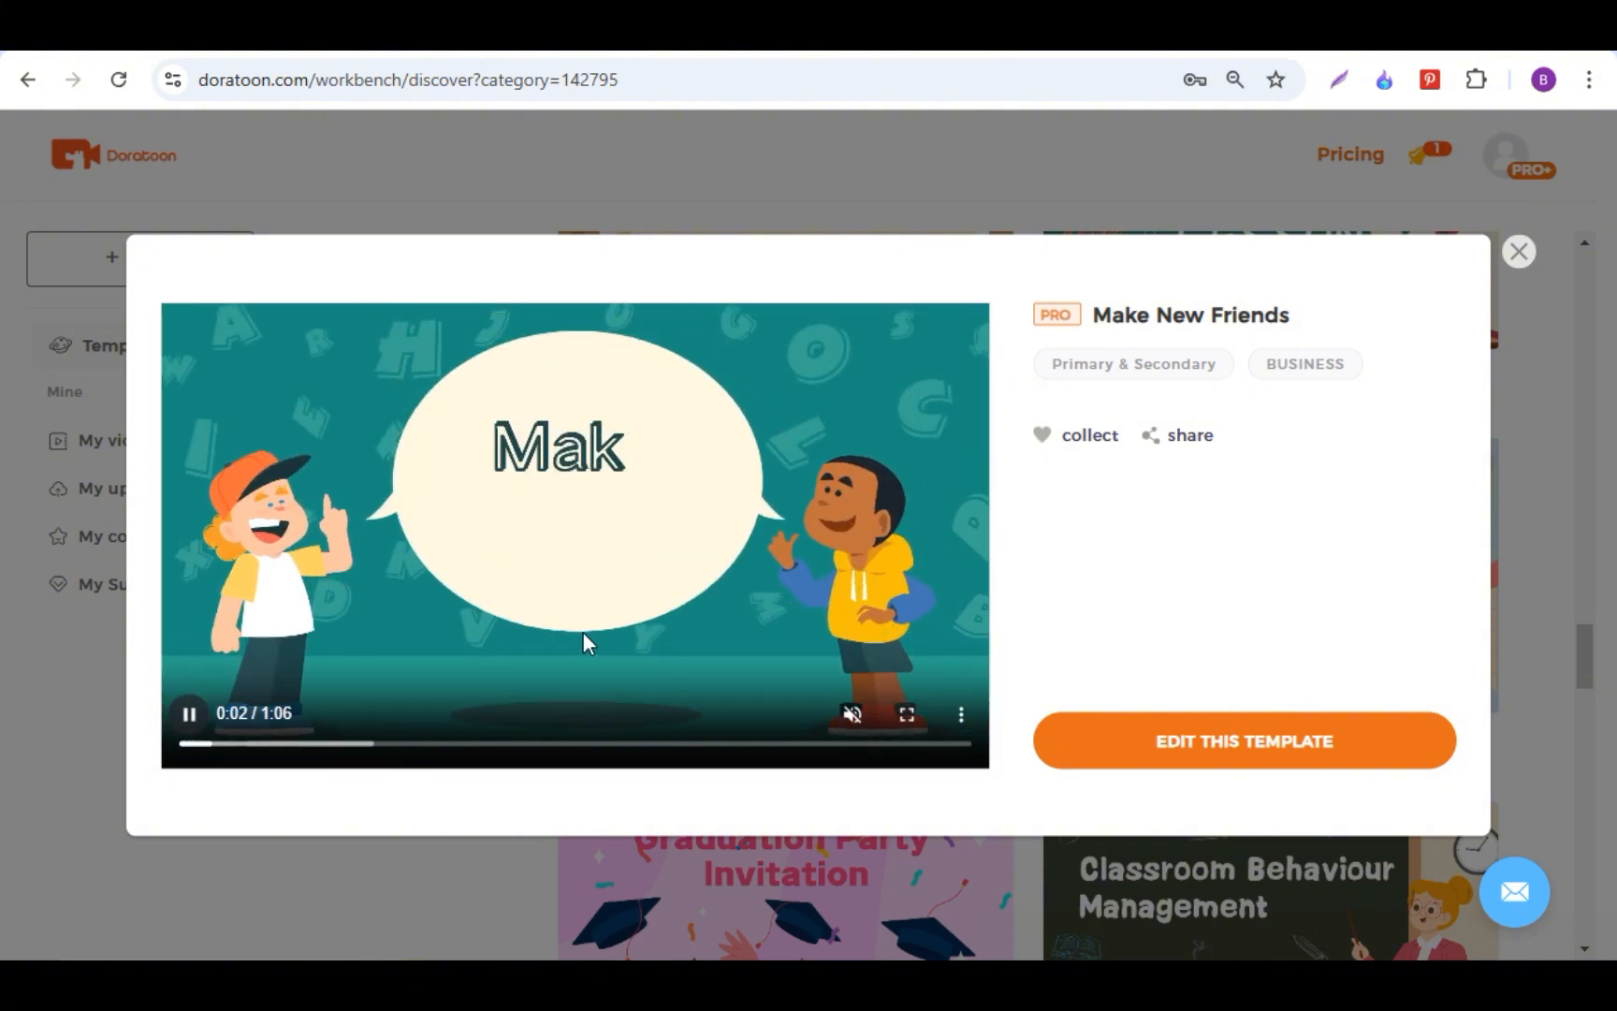
pyautogui.click(1267, 756)
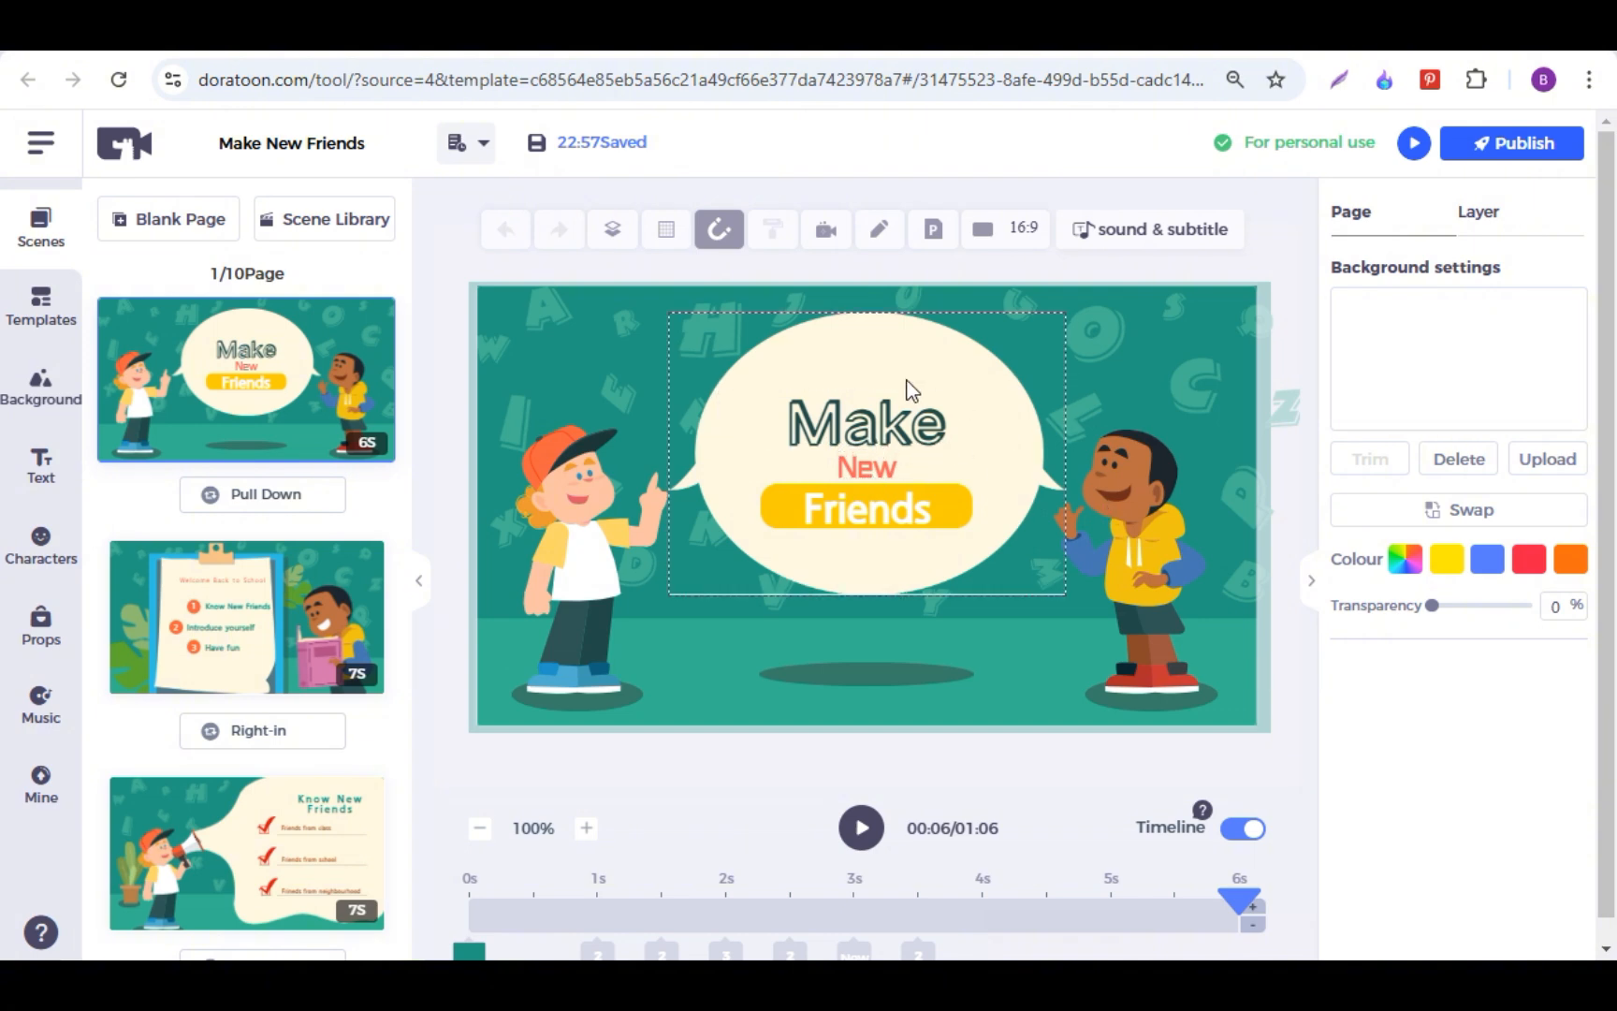
# Step: Replace the title word "Make" in the first scene's speech bubble with "Hello" and colour it orange
pyautogui.doubleClick(874, 434)
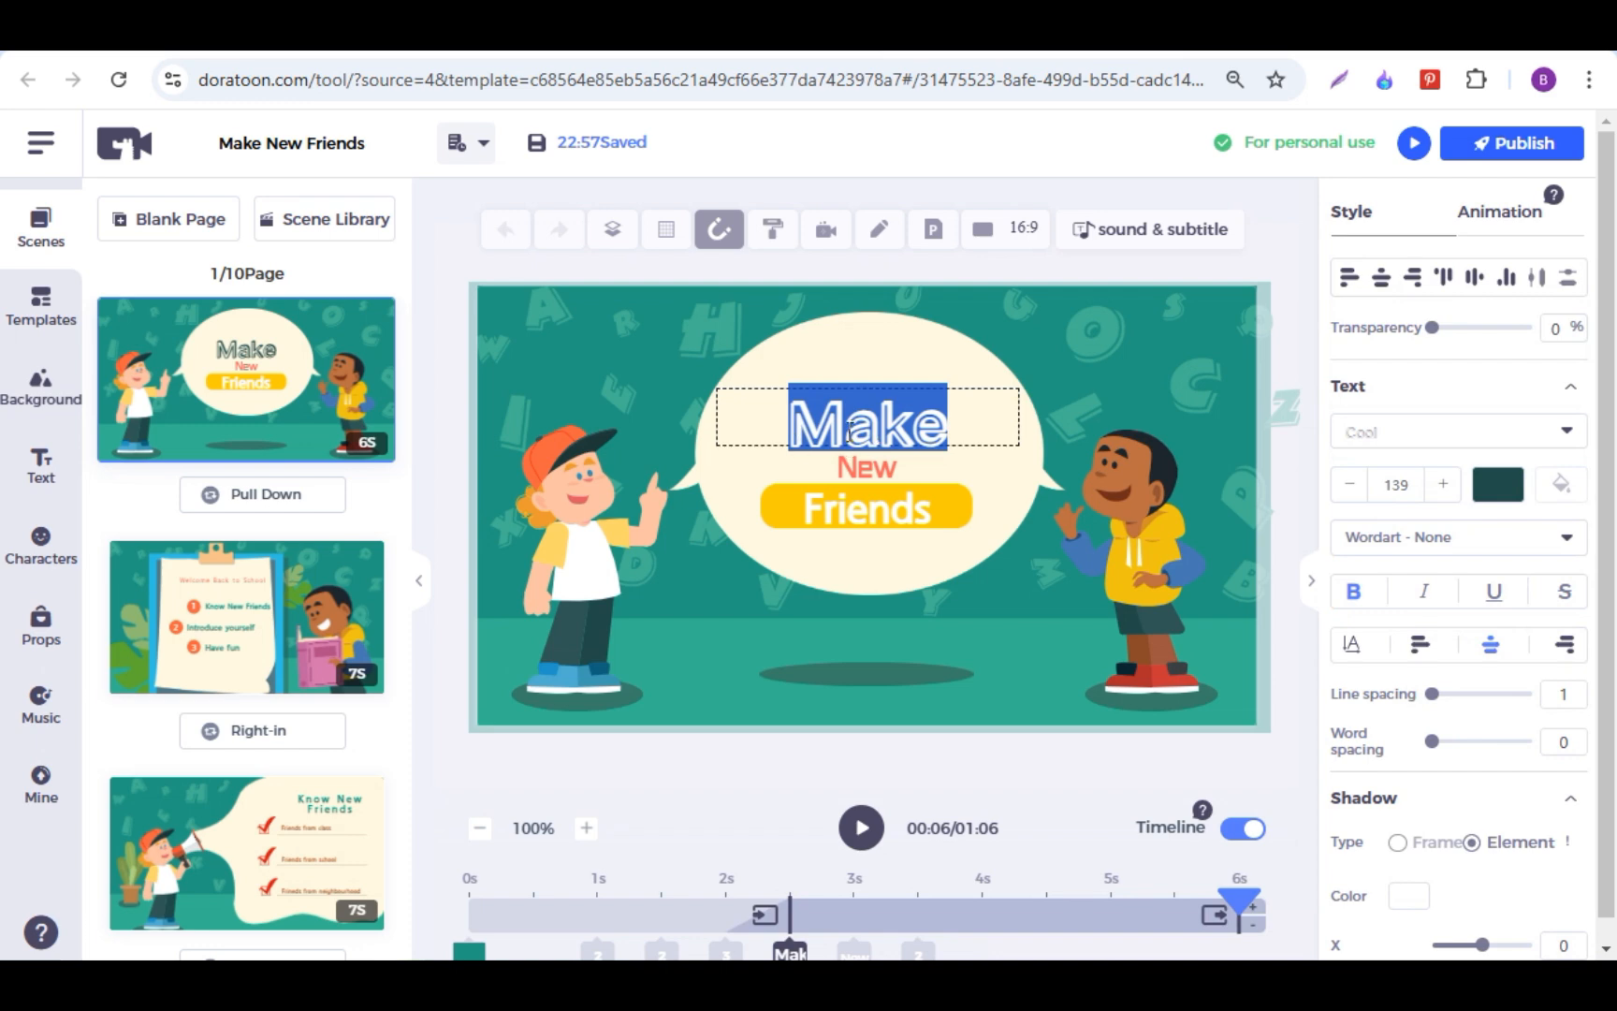
pyautogui.write('Hello')
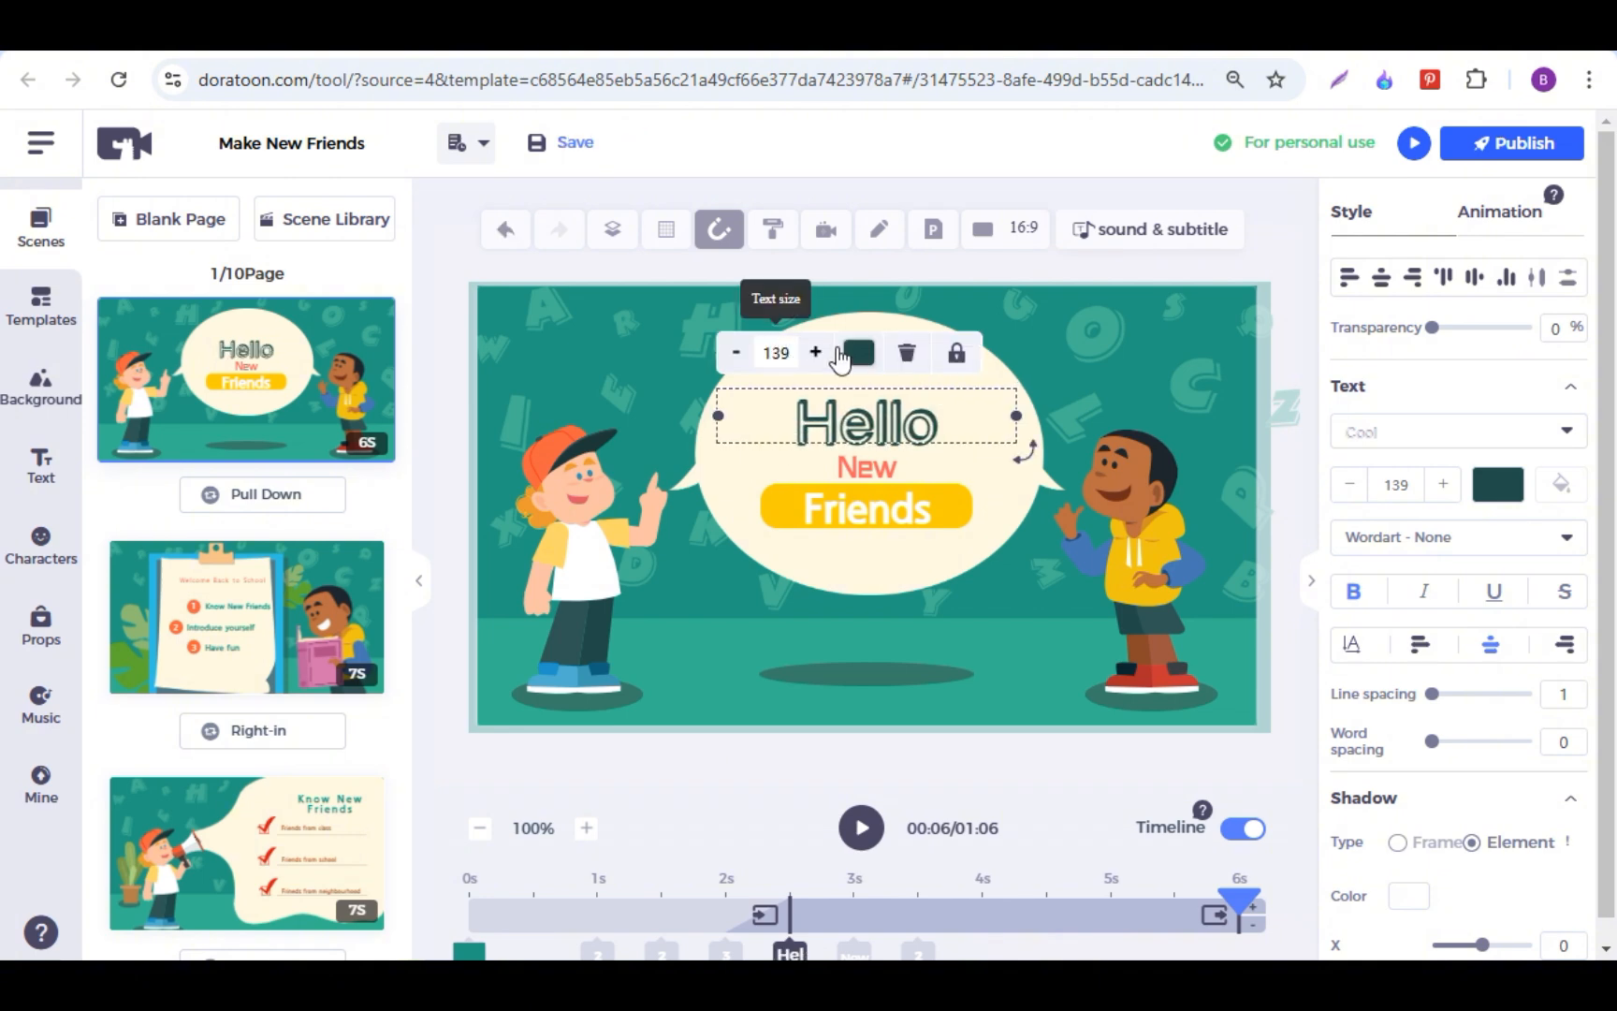
pyautogui.click(856, 352)
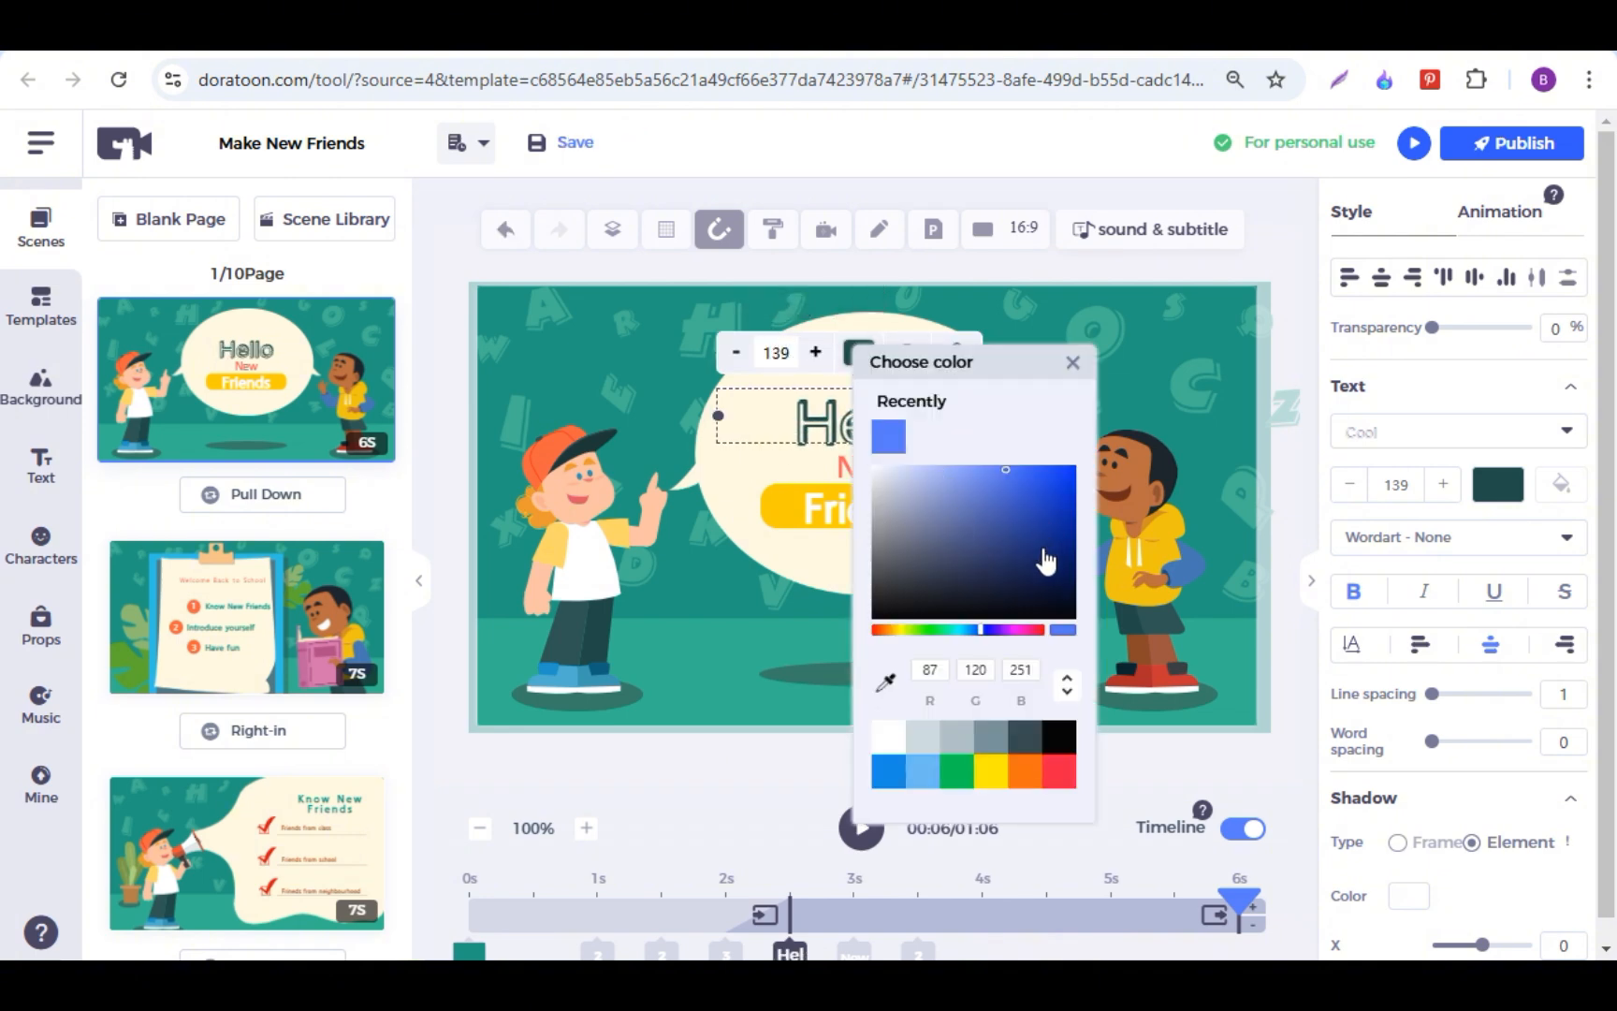
pyautogui.click(1036, 779)
# Step: Examine the style settings available for the speech bubble and the Hello text
pyautogui.click(820, 566)
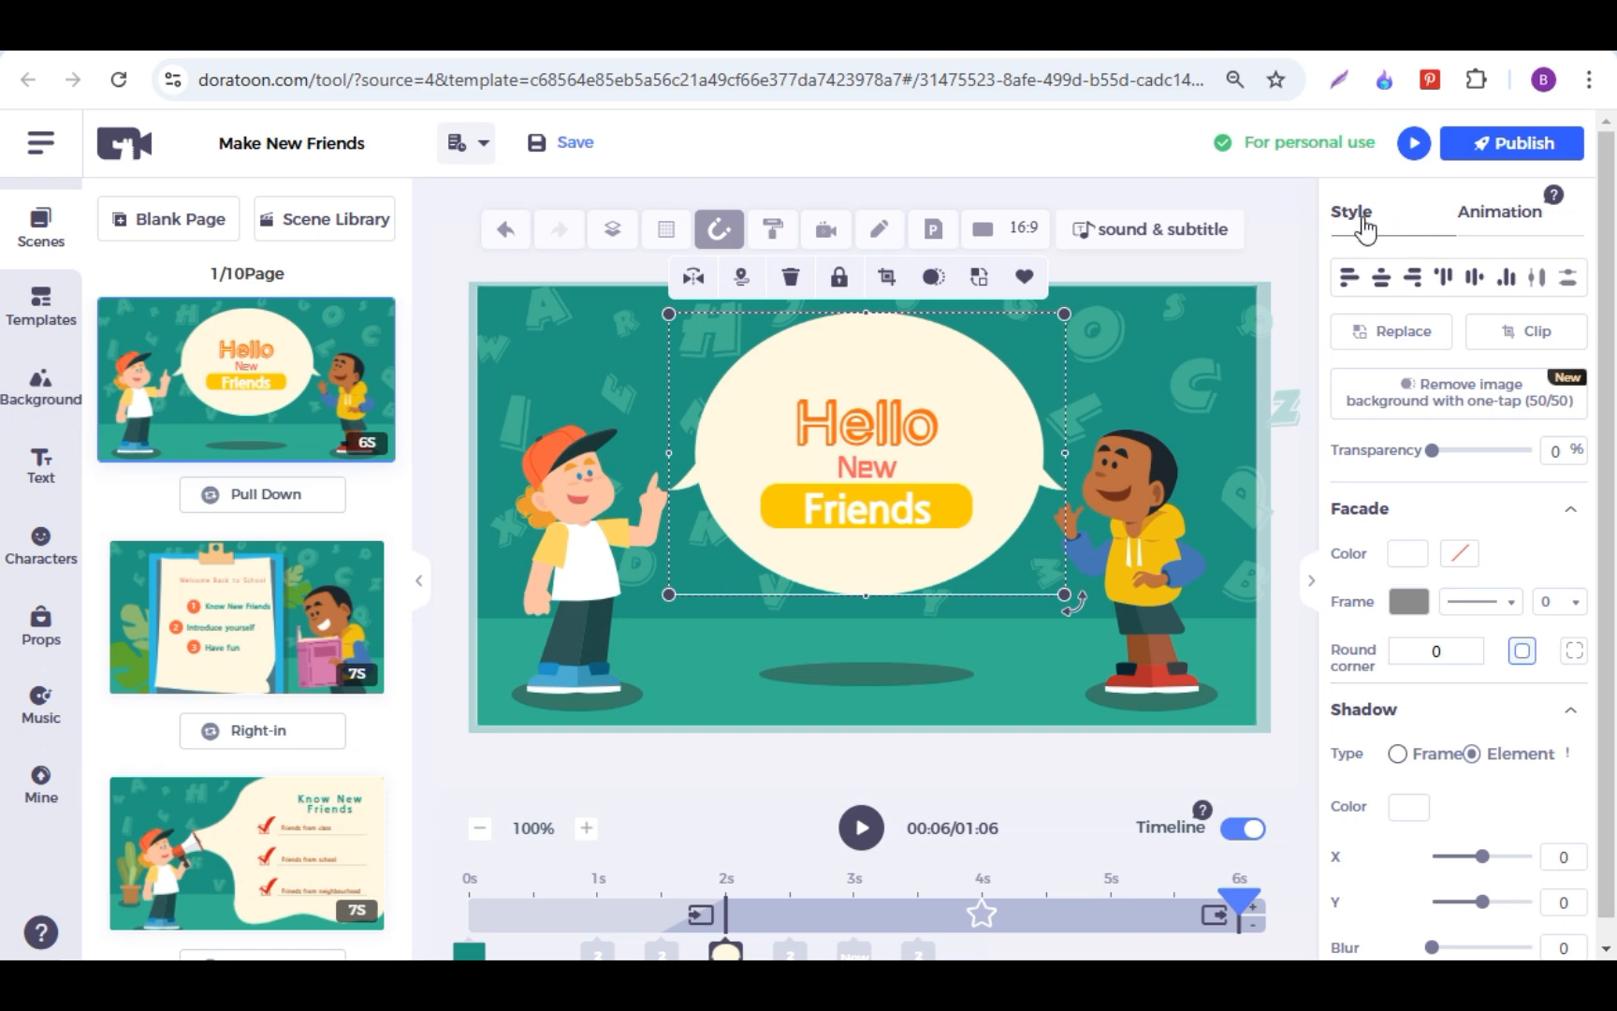
pyautogui.scroll(-1, 1394, 293)
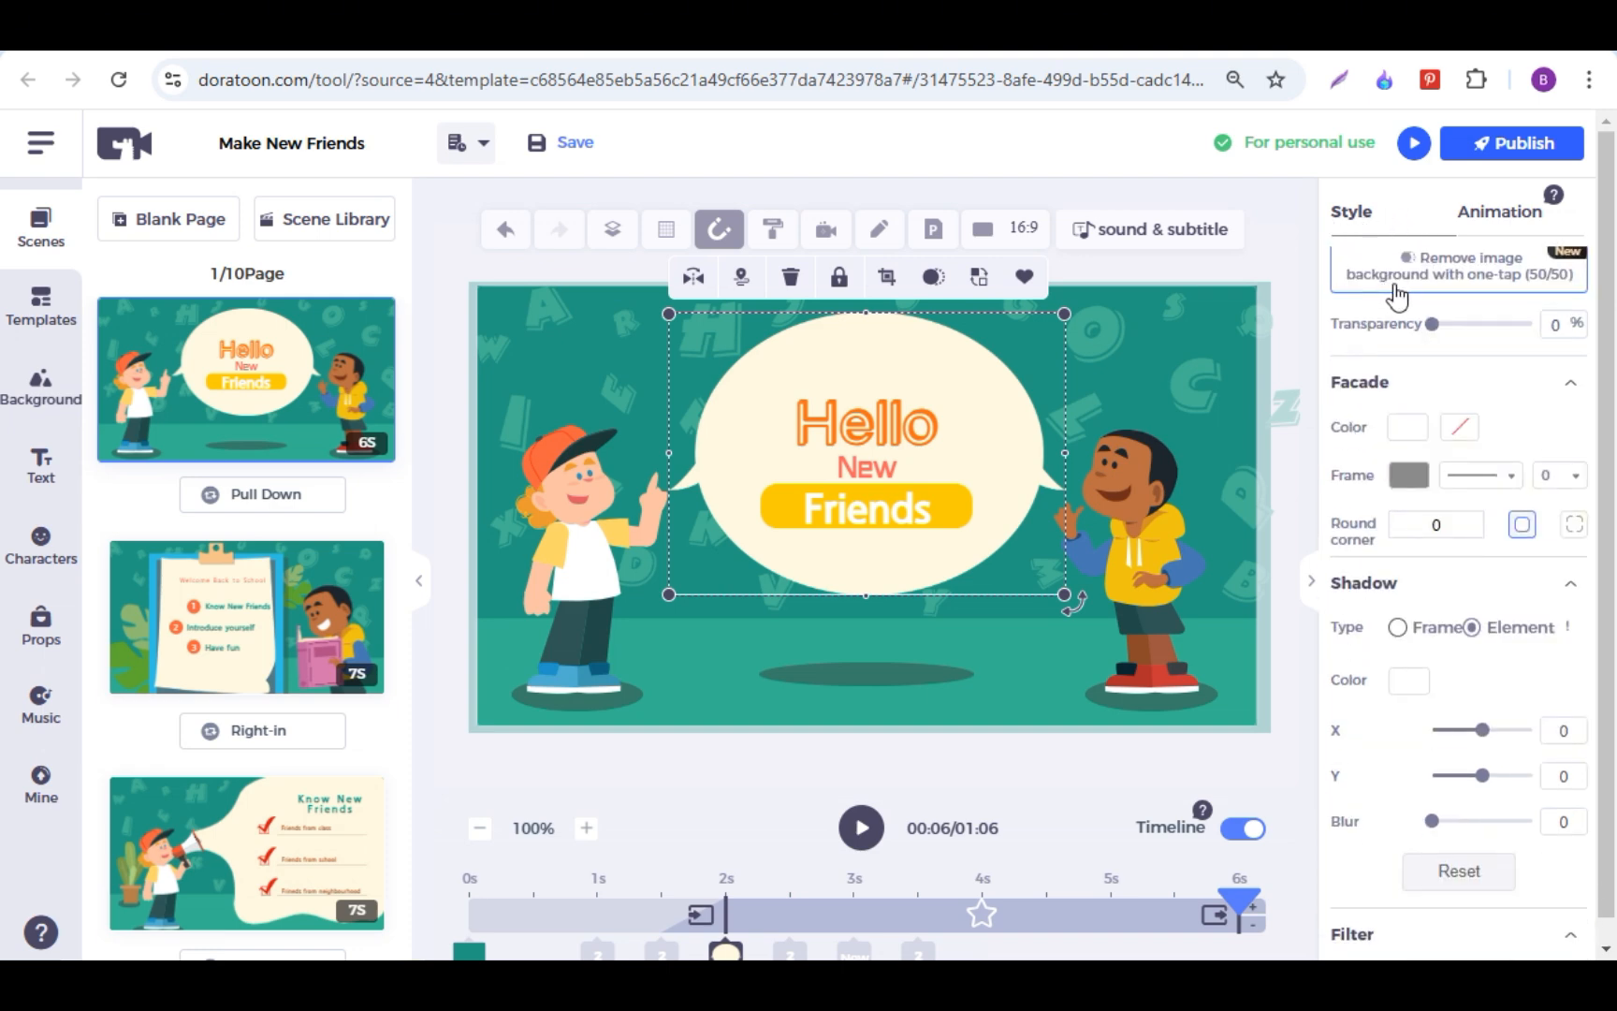
pyautogui.scroll(1, 1397, 296)
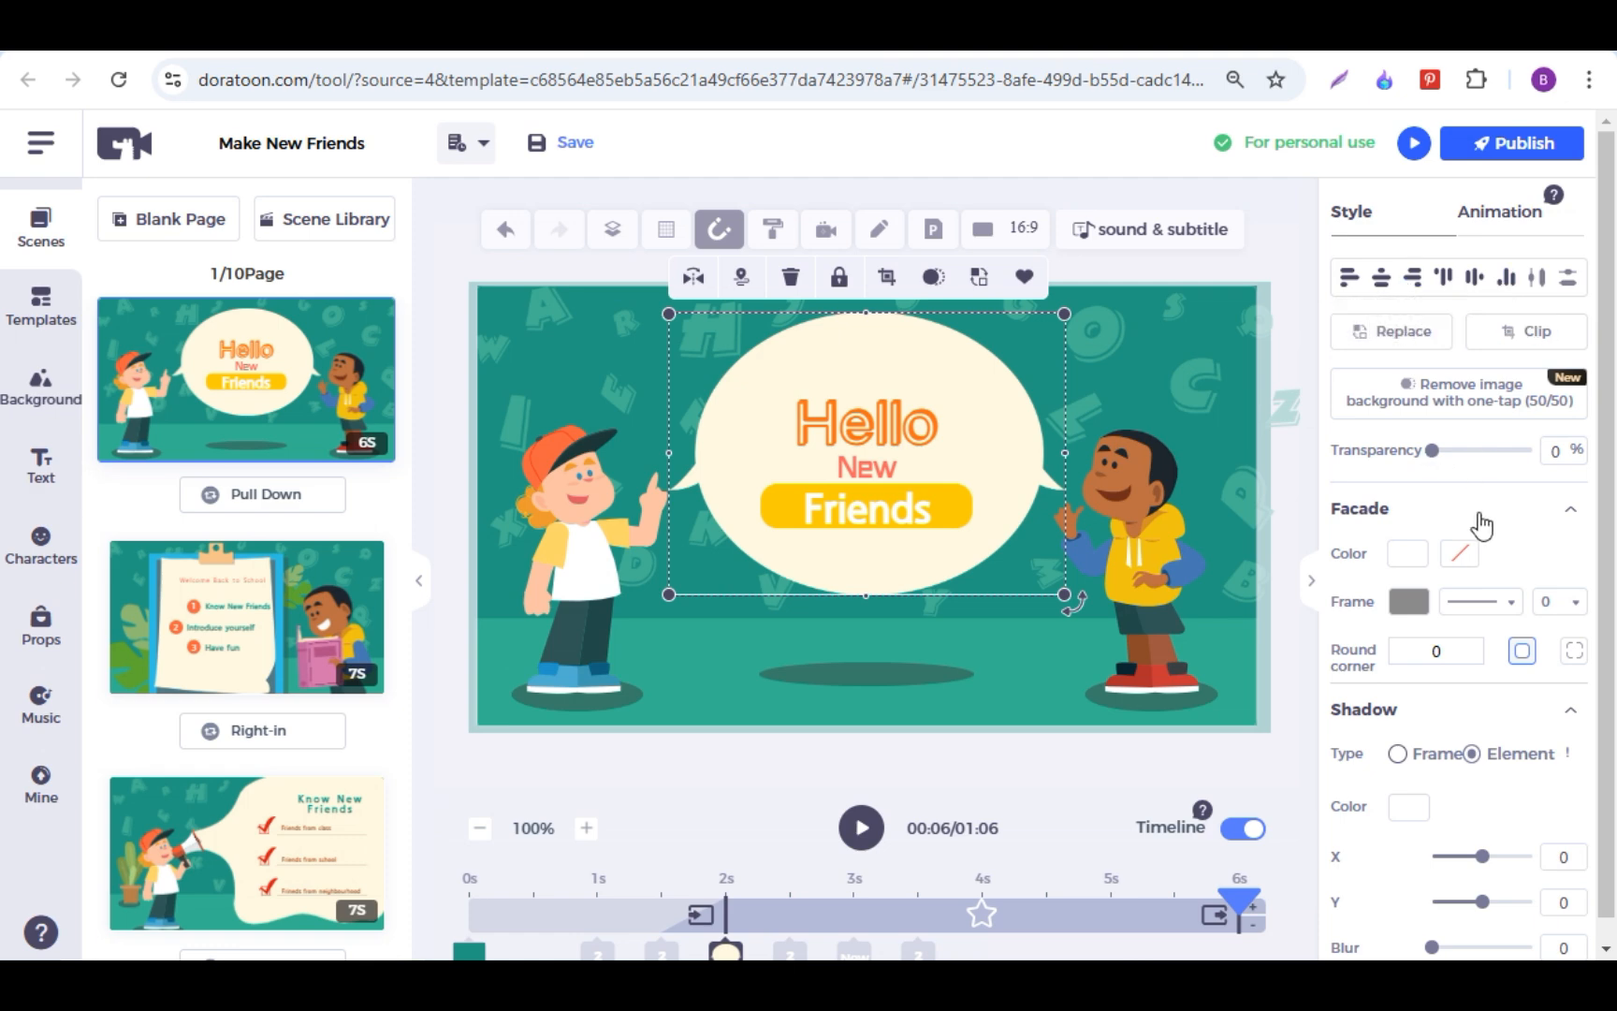
pyautogui.scroll(-1, 1480, 526)
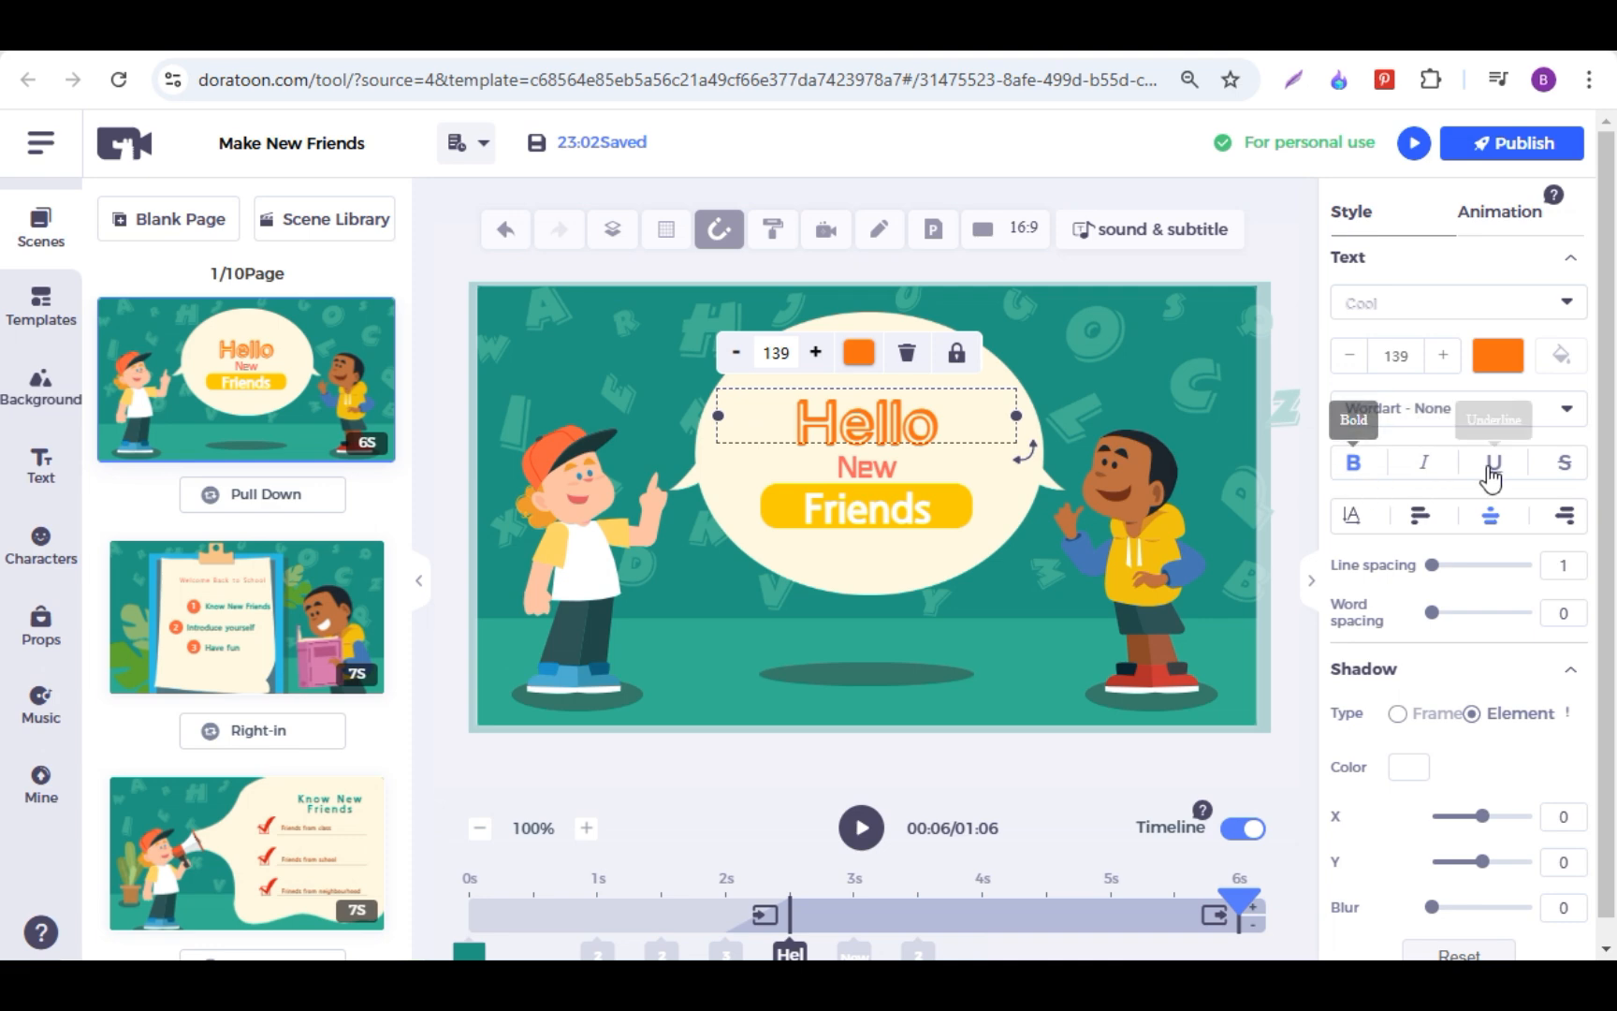
pyautogui.scroll(-1, 1452, 571)
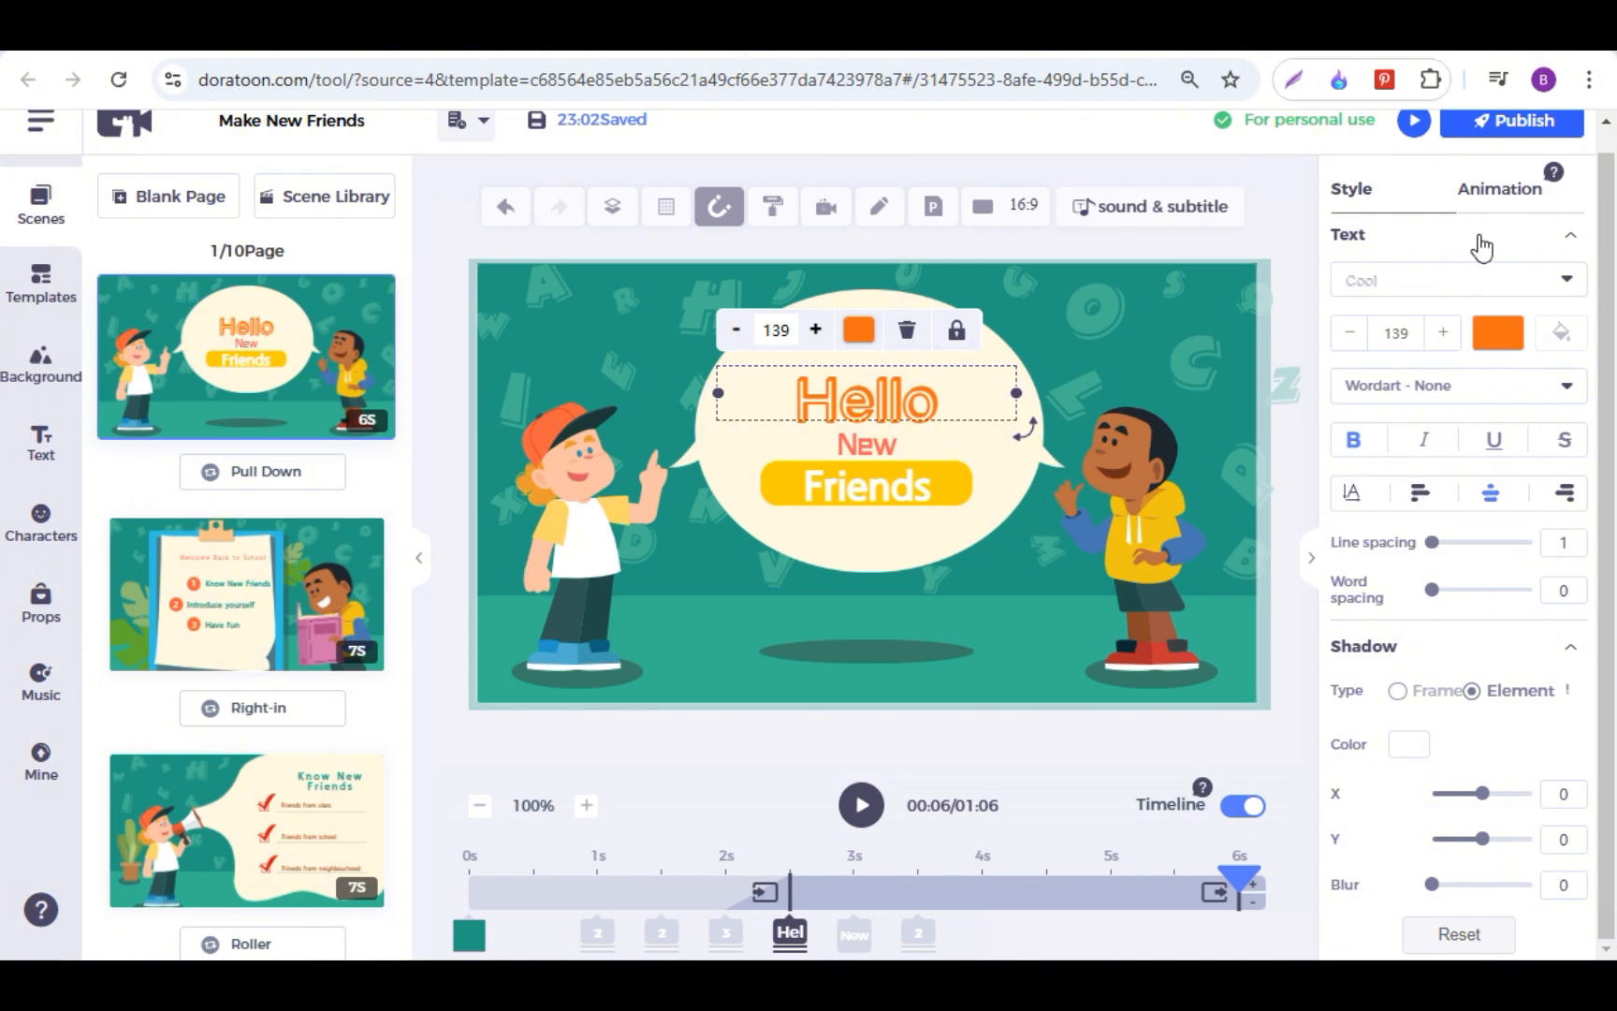
# Step: Apply a Path stay effect with the Curve path style to the Hello text
pyautogui.click(1522, 192)
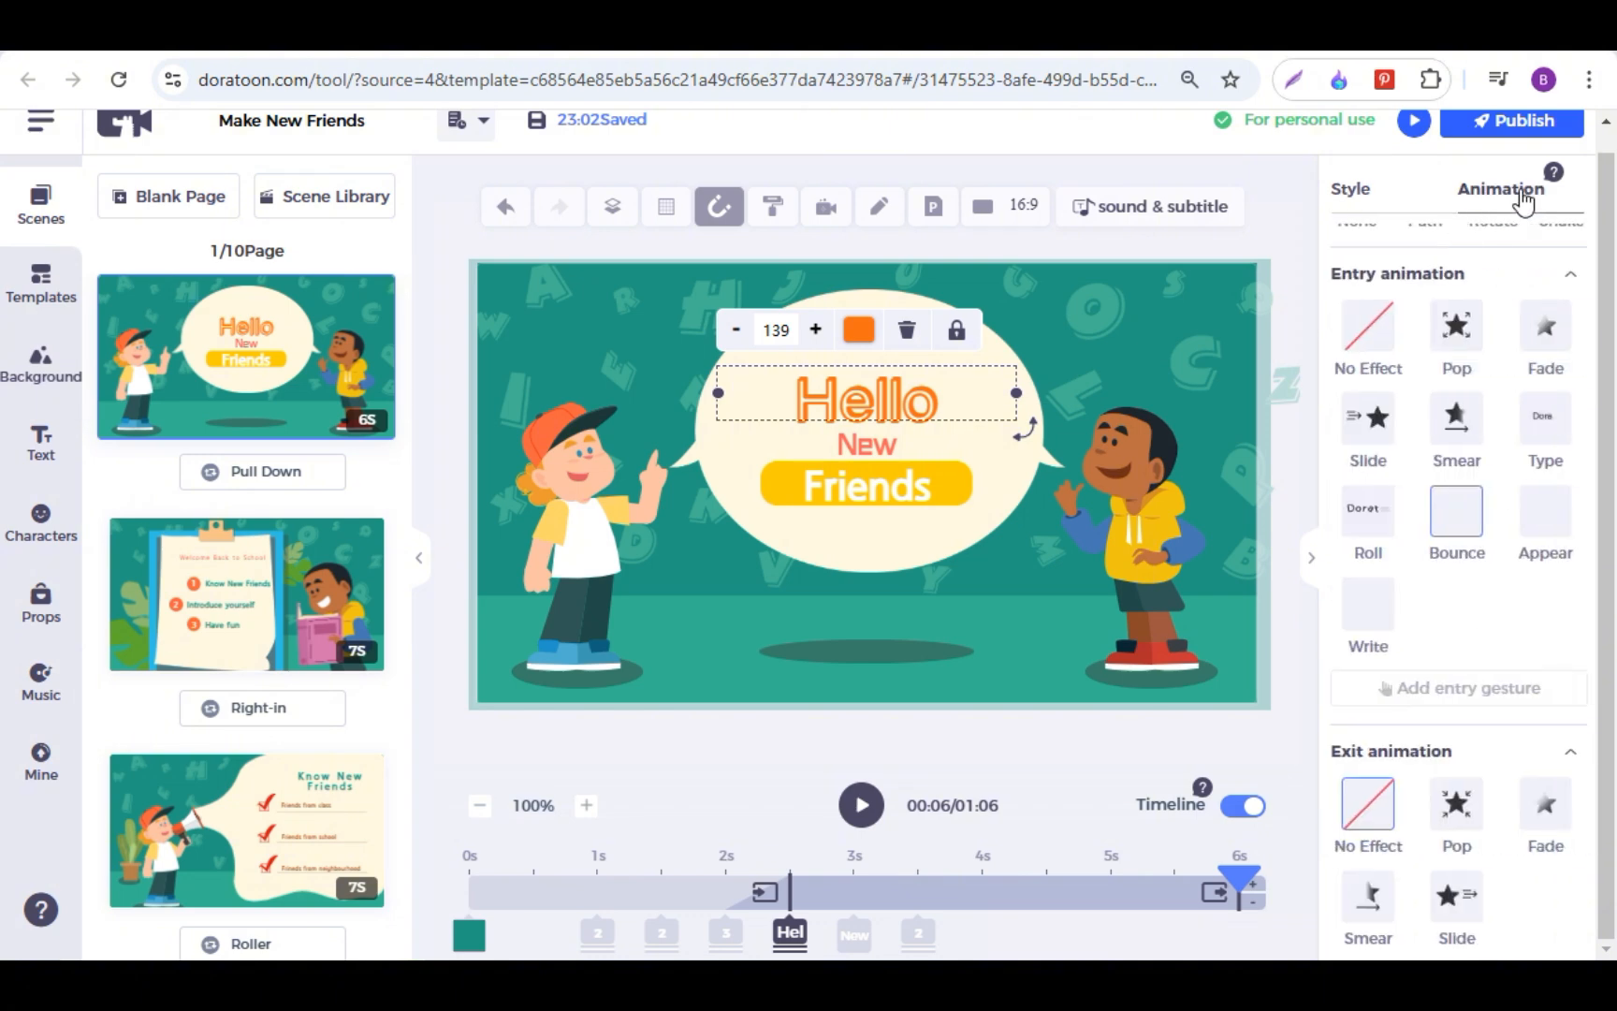
pyautogui.scroll(1, 1498, 234)
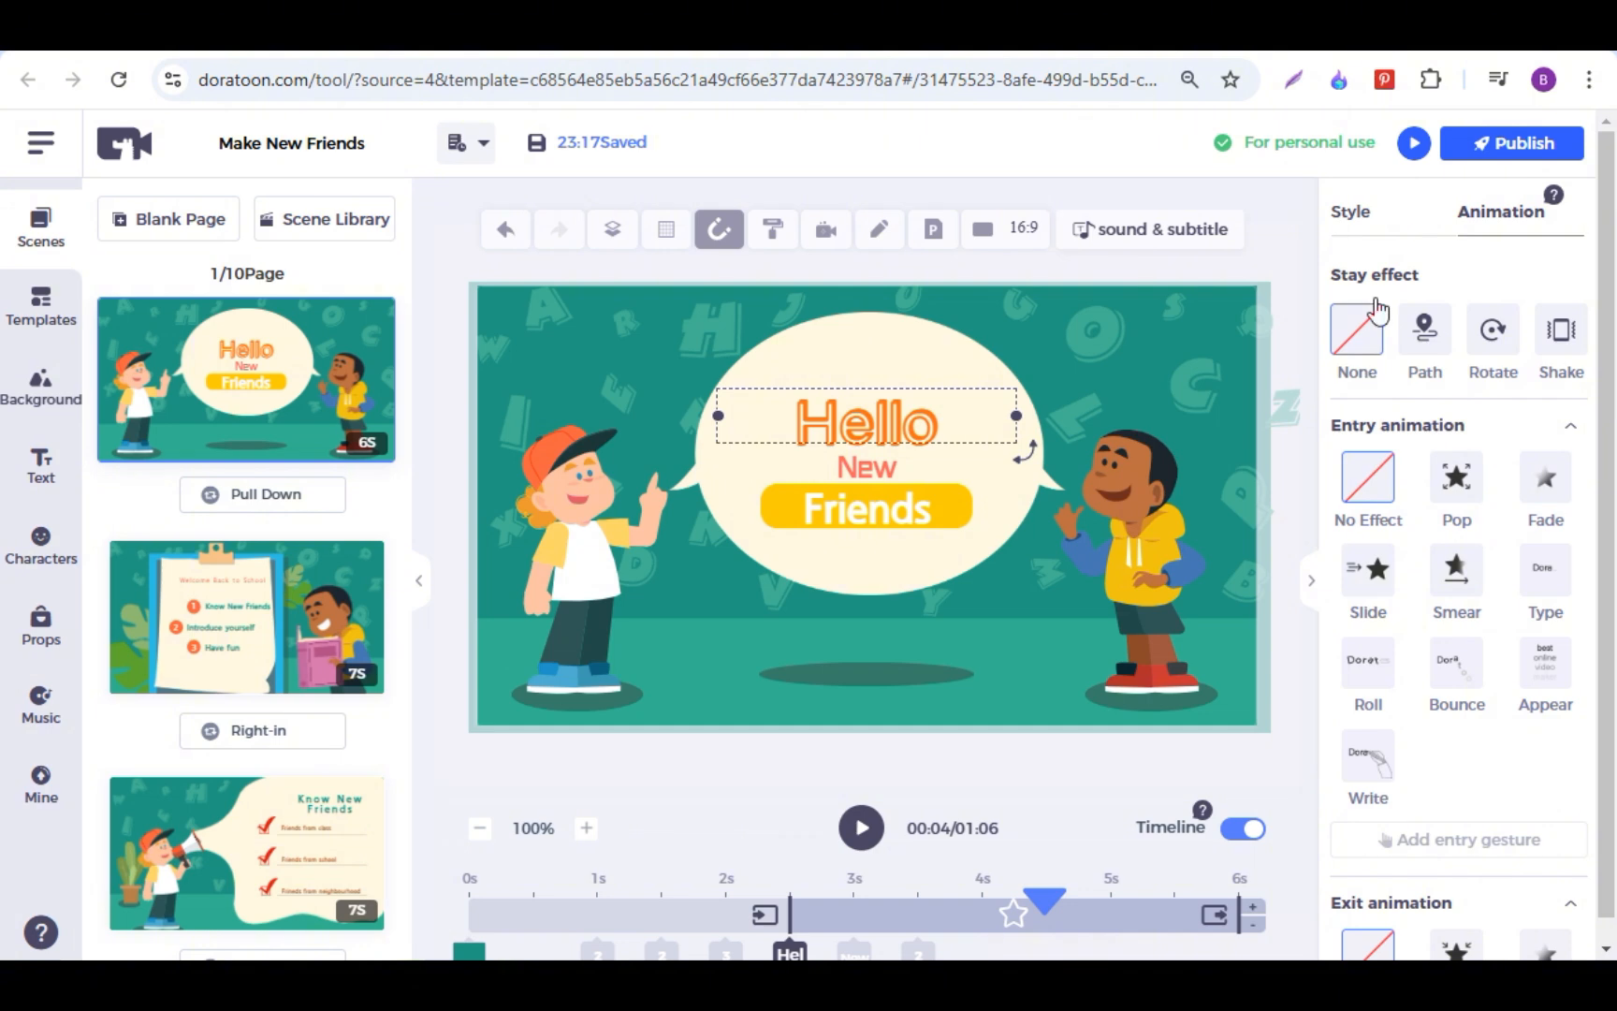
pyautogui.click(1427, 337)
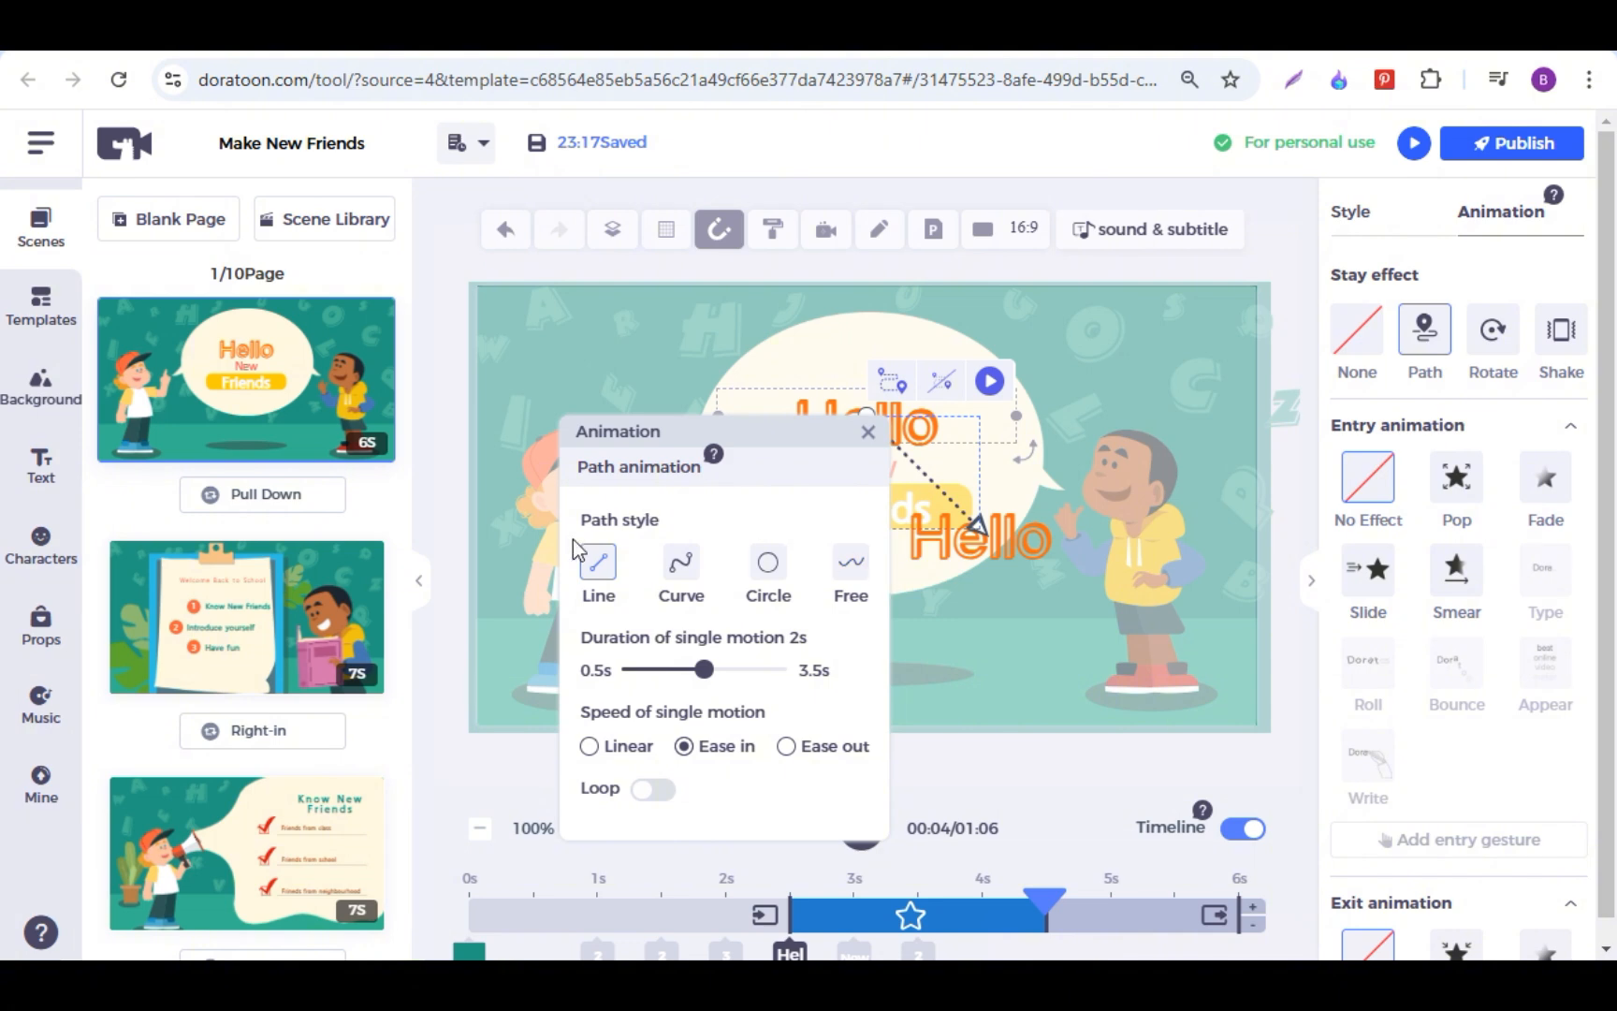
pyautogui.click(680, 564)
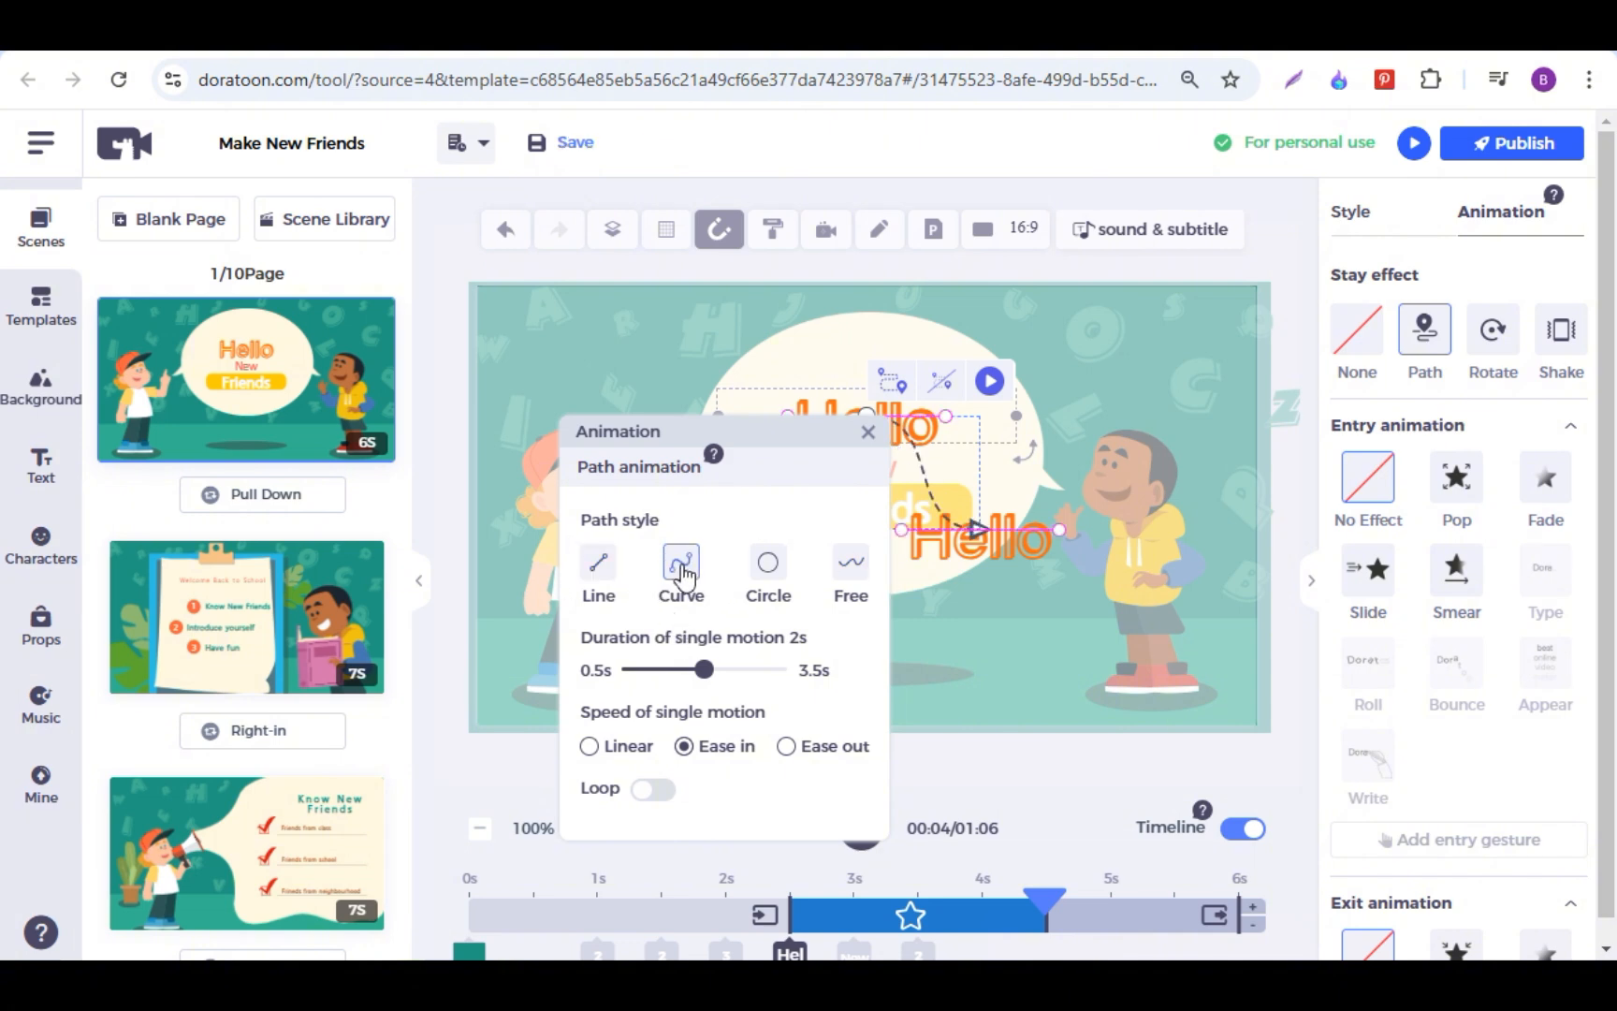
pyautogui.click(867, 432)
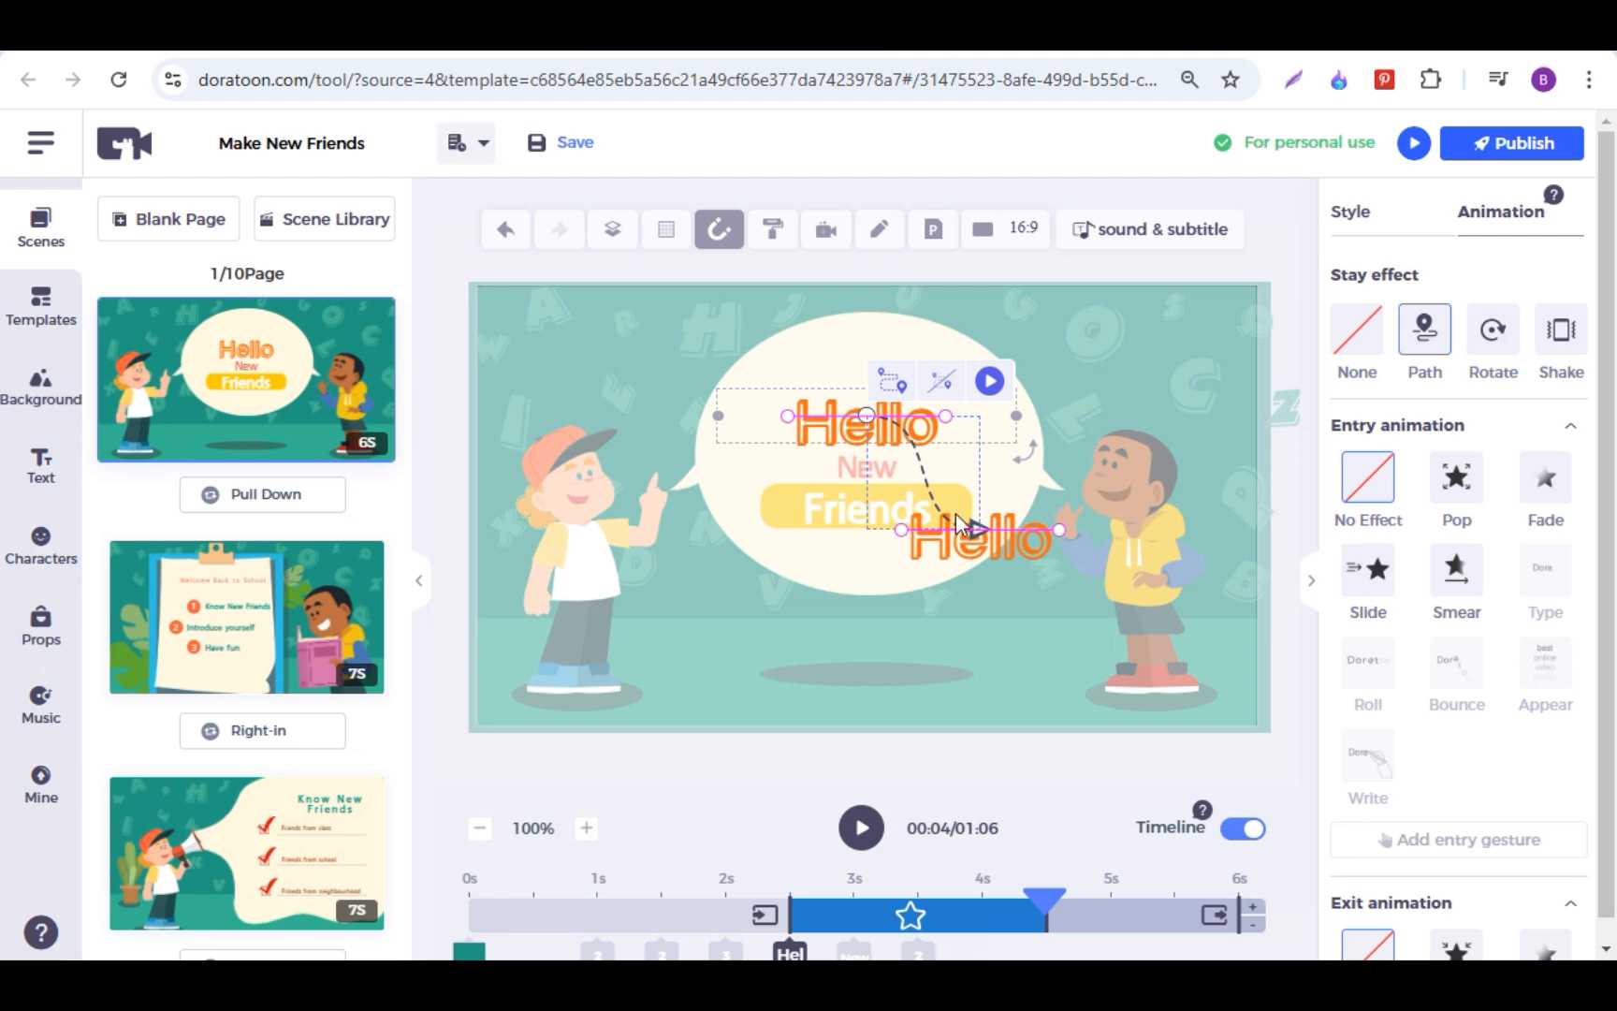
# Step: Reshape the Hello text's motion path by moving its start and end positions and adjusting the curve handles
pyautogui.moveTo(955, 513); pyautogui.dragTo(949, 496)
pyautogui.moveTo(779, 400); pyautogui.dragTo(661, 404)
pyautogui.moveTo(984, 500); pyautogui.dragTo(1013, 440)
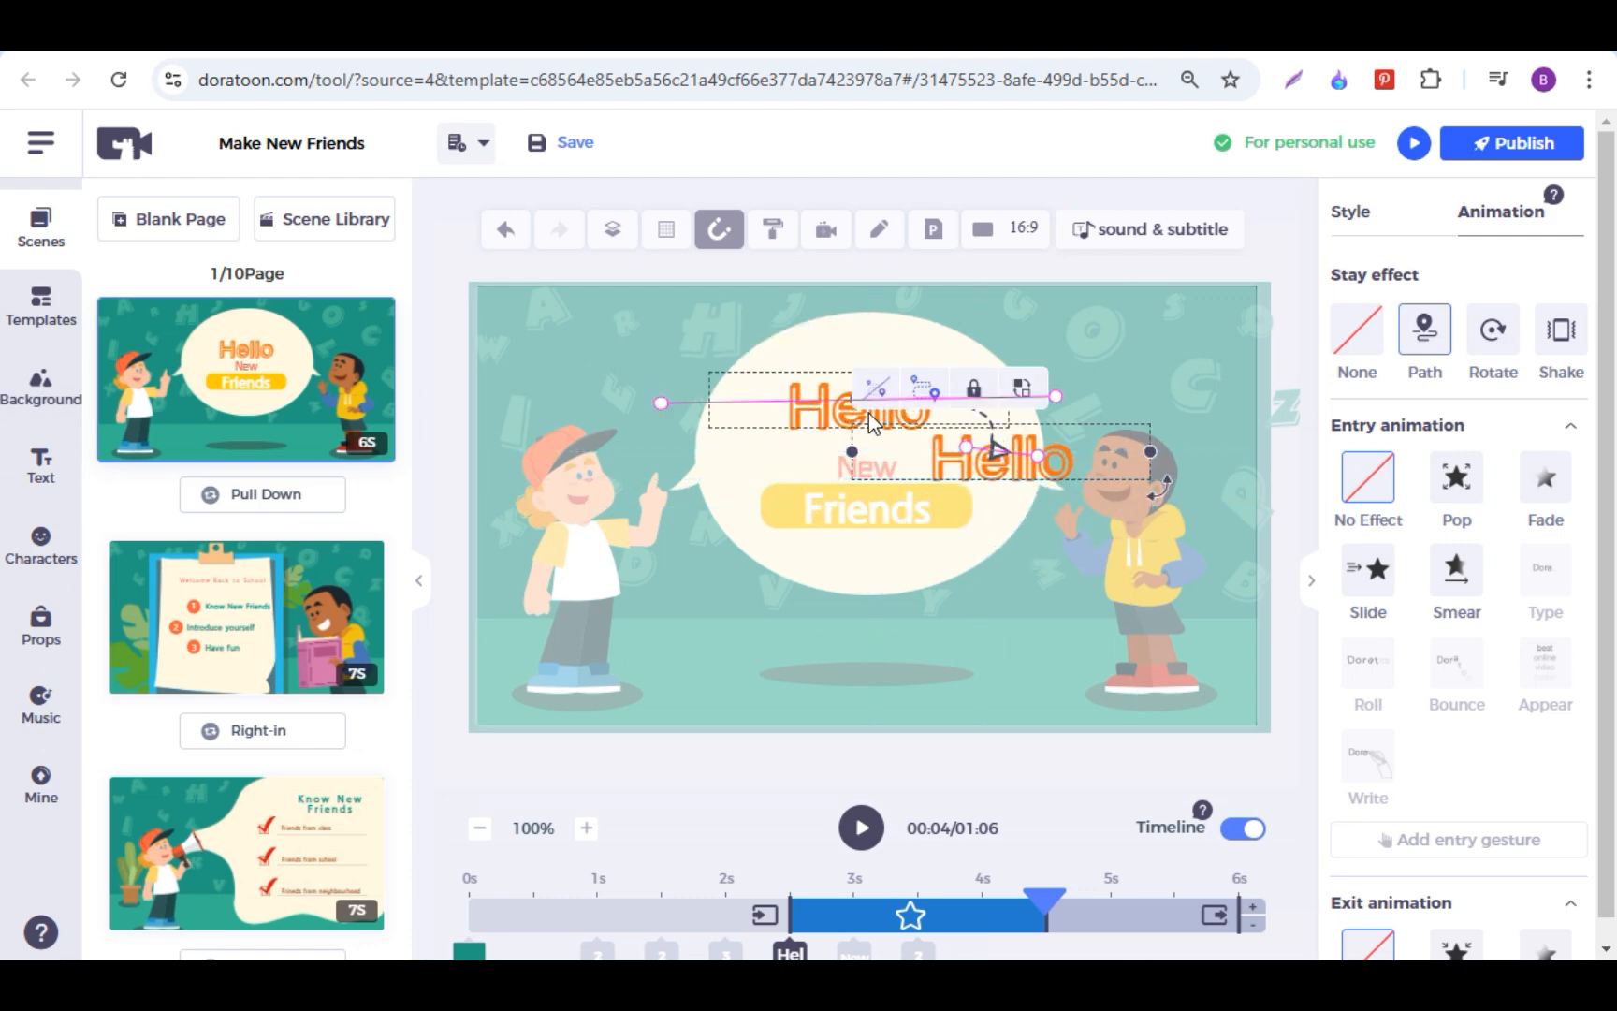
pyautogui.moveTo(866, 410); pyautogui.dragTo(813, 403)
pyautogui.moveTo(1038, 456); pyautogui.dragTo(1003, 535)
pyautogui.click(929, 355)
pyautogui.click(812, 409)
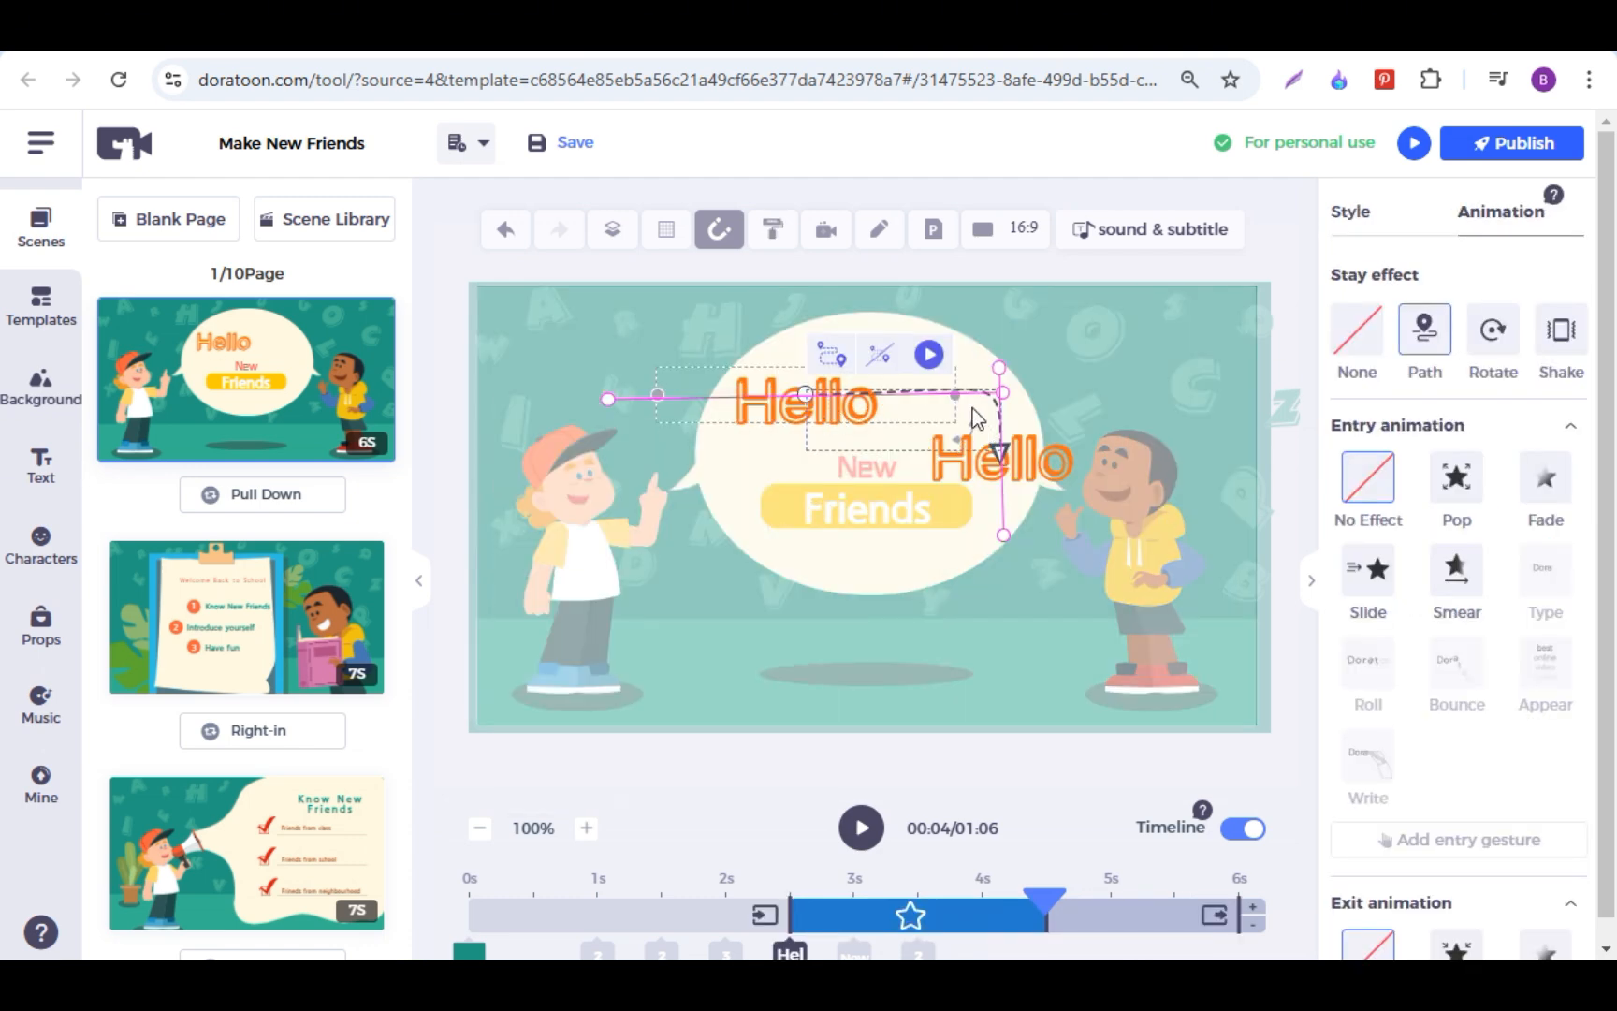
pyautogui.moveTo(1007, 388); pyautogui.dragTo(738, 616)
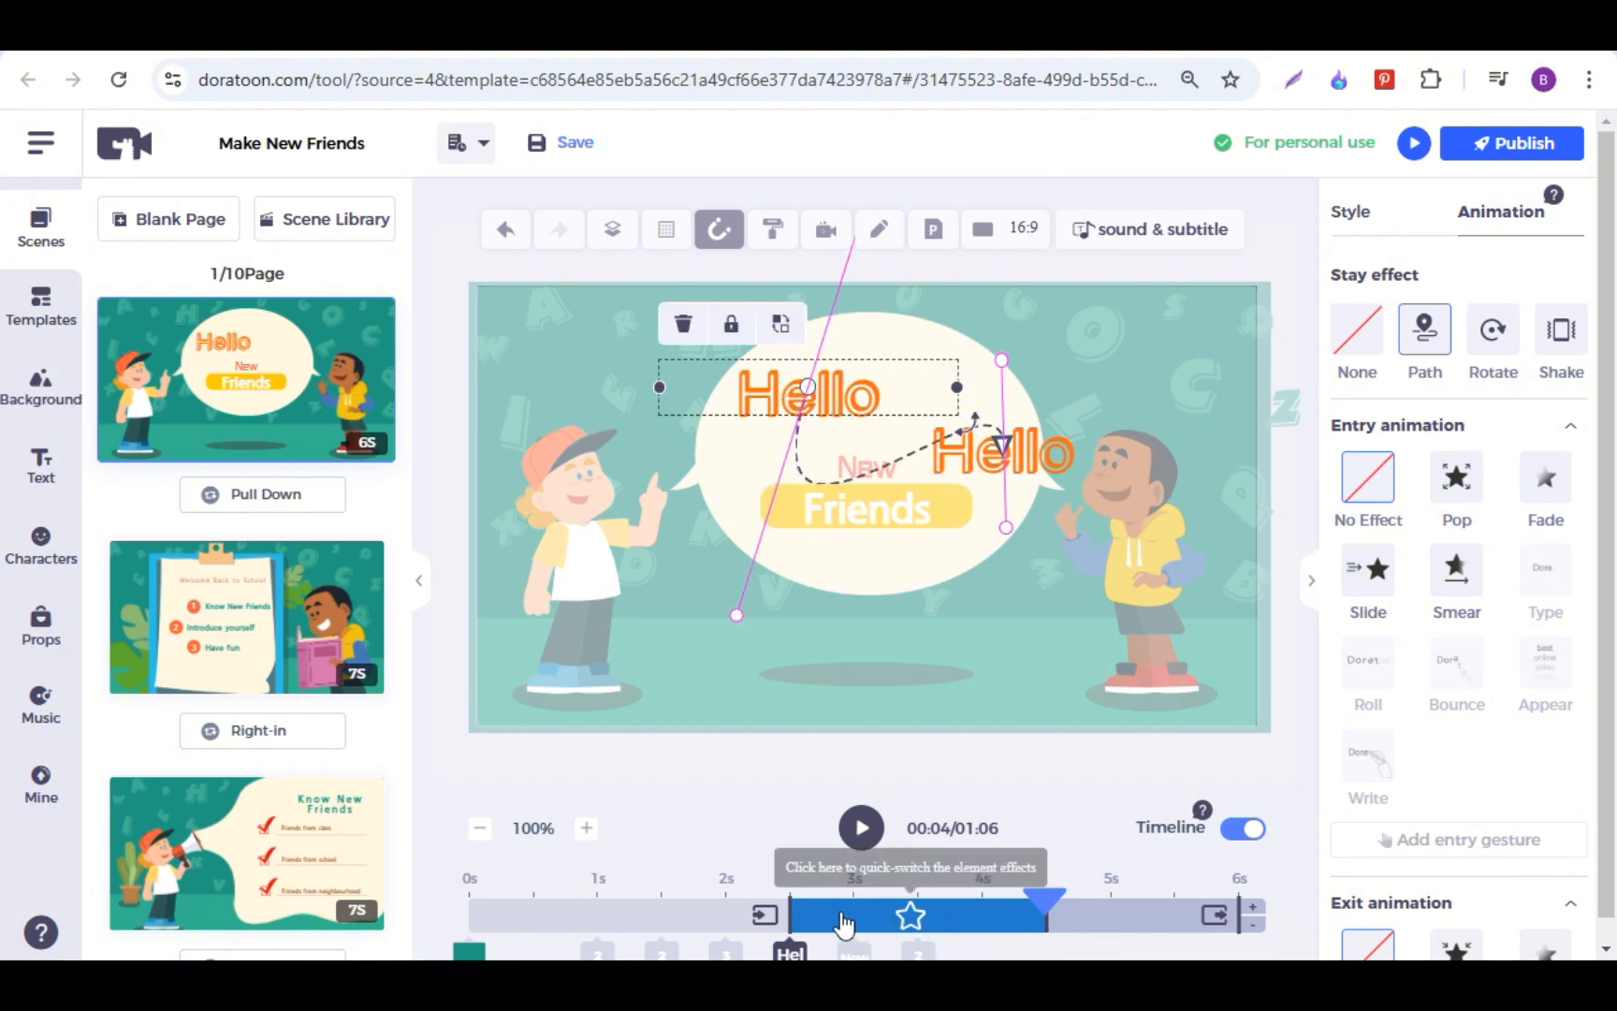
# Step: Play the first scene from the 1-second mark to check the Hello animation, and pause the preview
pyautogui.moveTo(1050, 898); pyautogui.dragTo(597, 898)
pyautogui.click(861, 842)
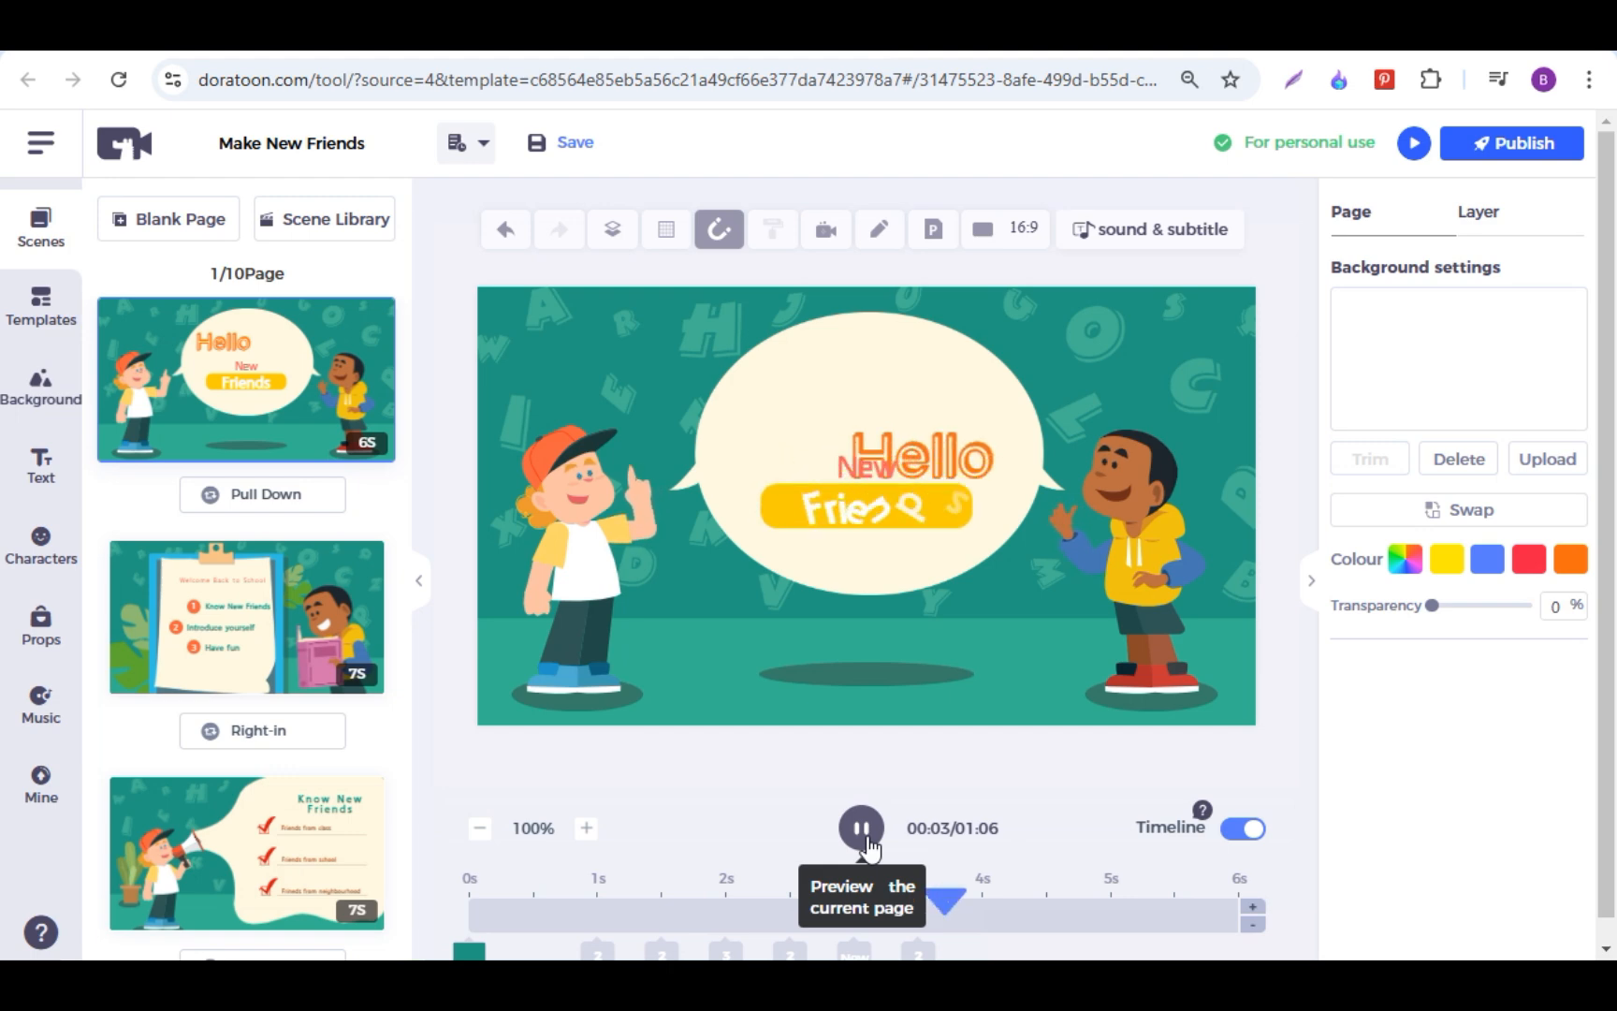
pyautogui.click(866, 838)
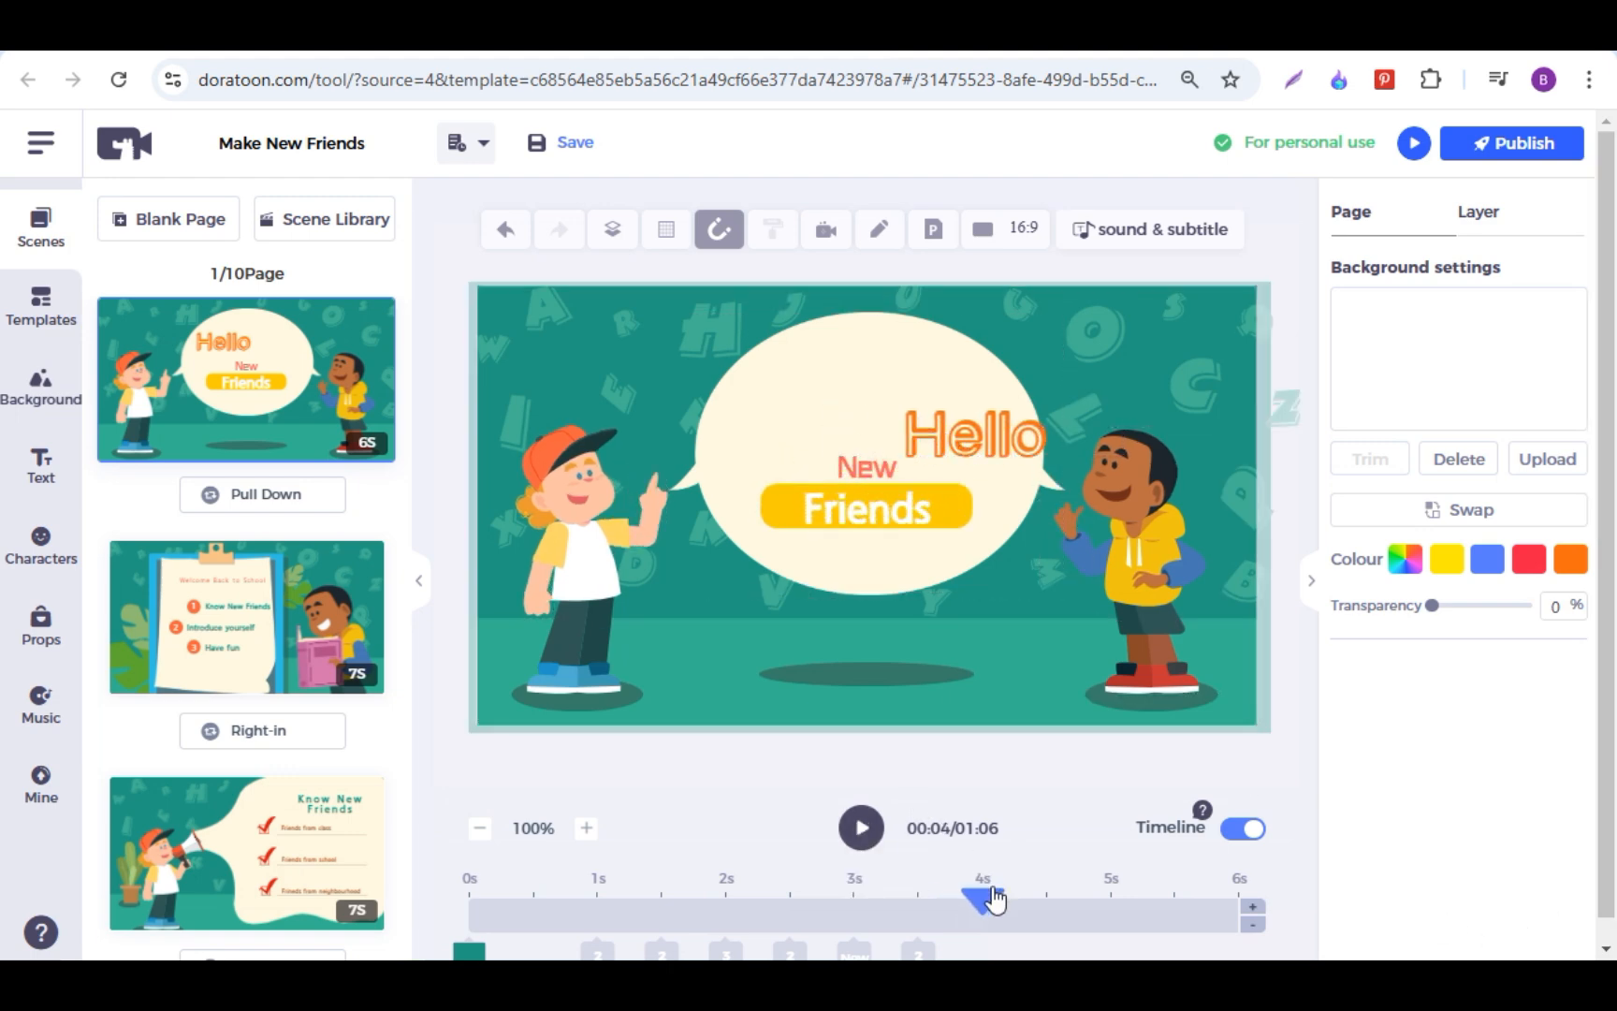
# Step: Move the first scene's playhead to about 4.5 seconds to check the Hello animation, and open the second scene
pyautogui.moveTo(994, 900); pyautogui.dragTo(1046, 901)
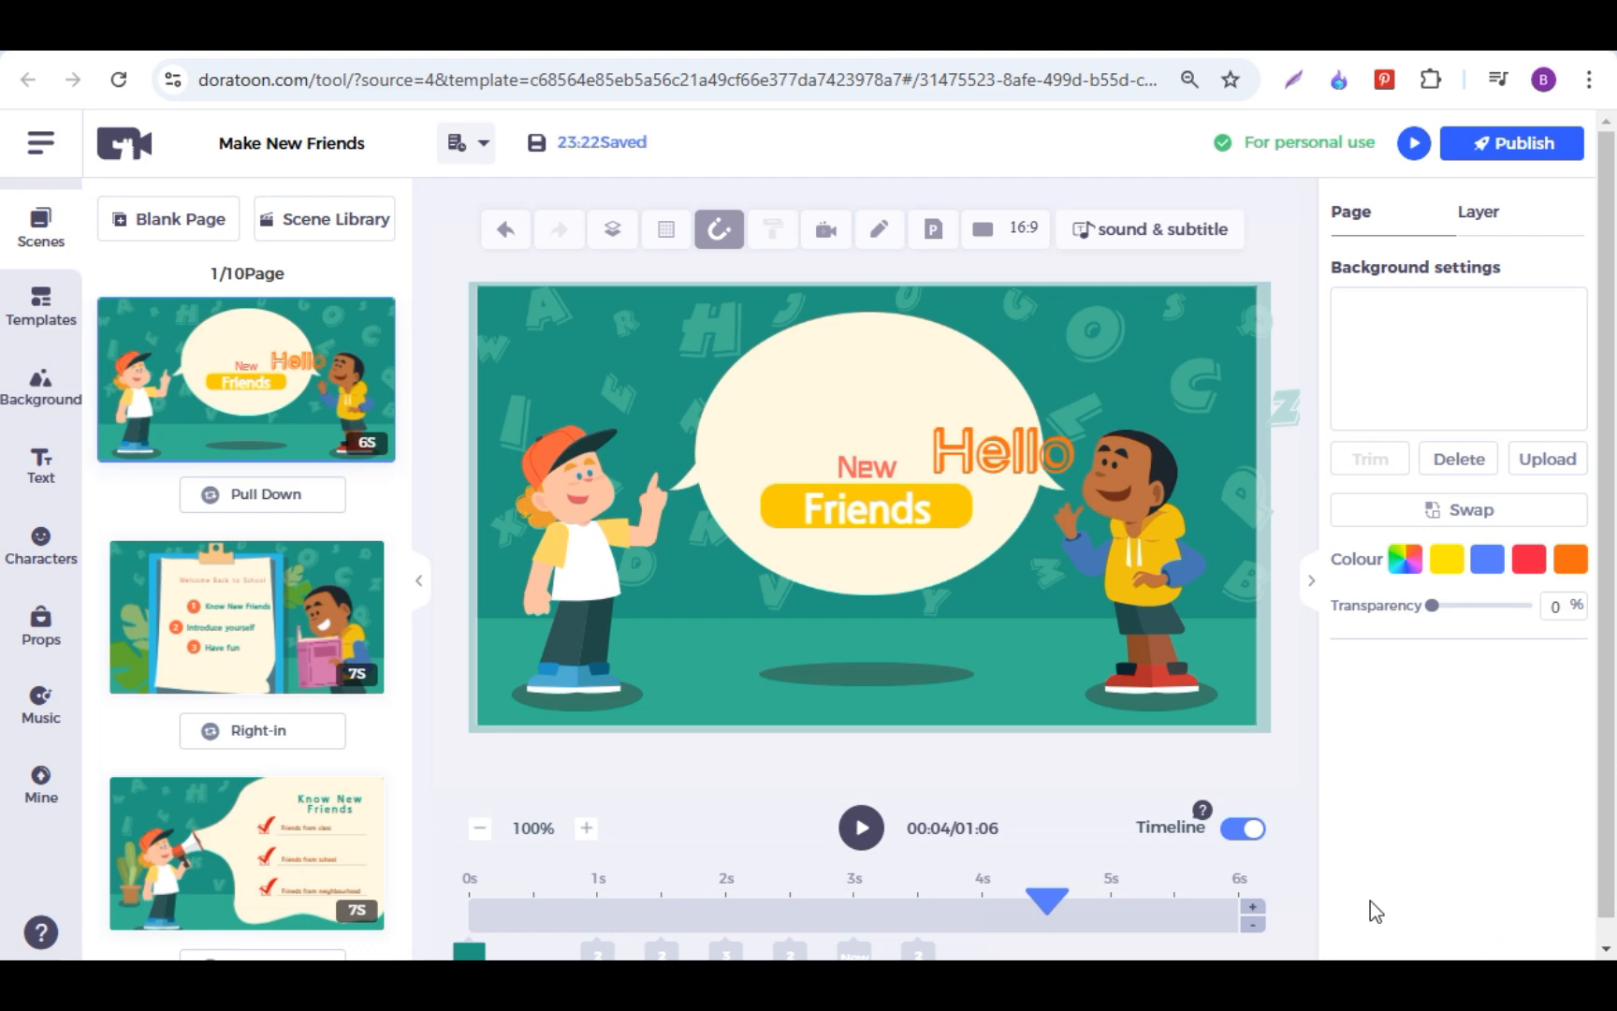
pyautogui.click(865, 508)
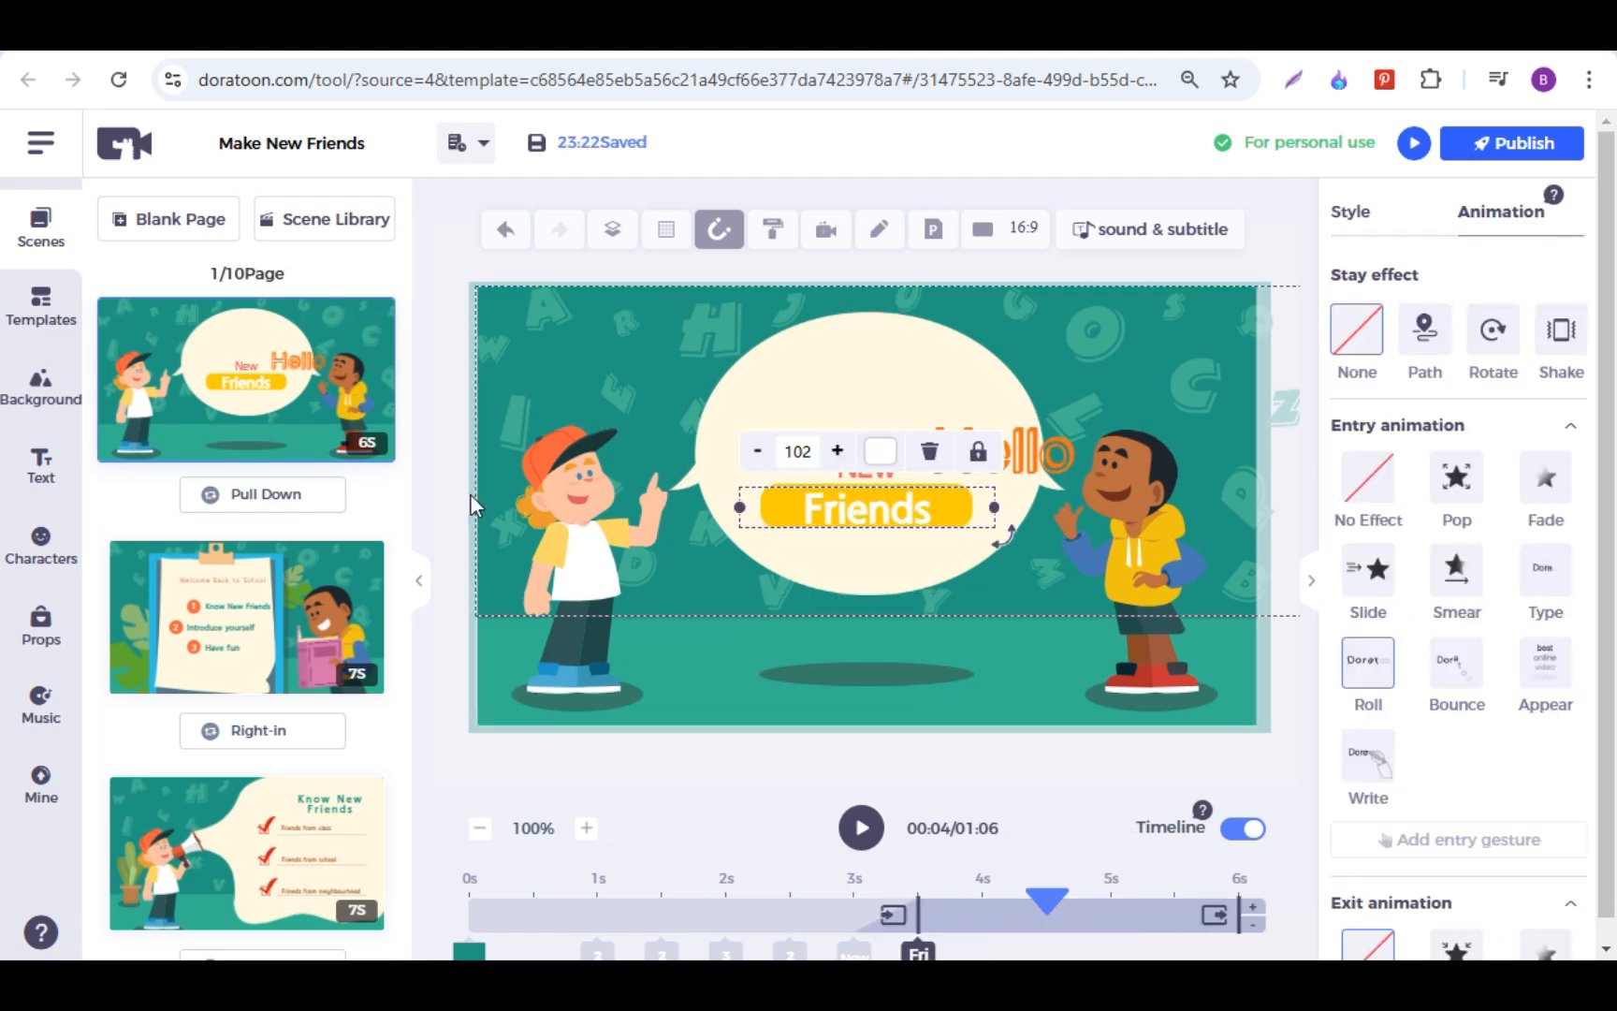
pyautogui.click(253, 629)
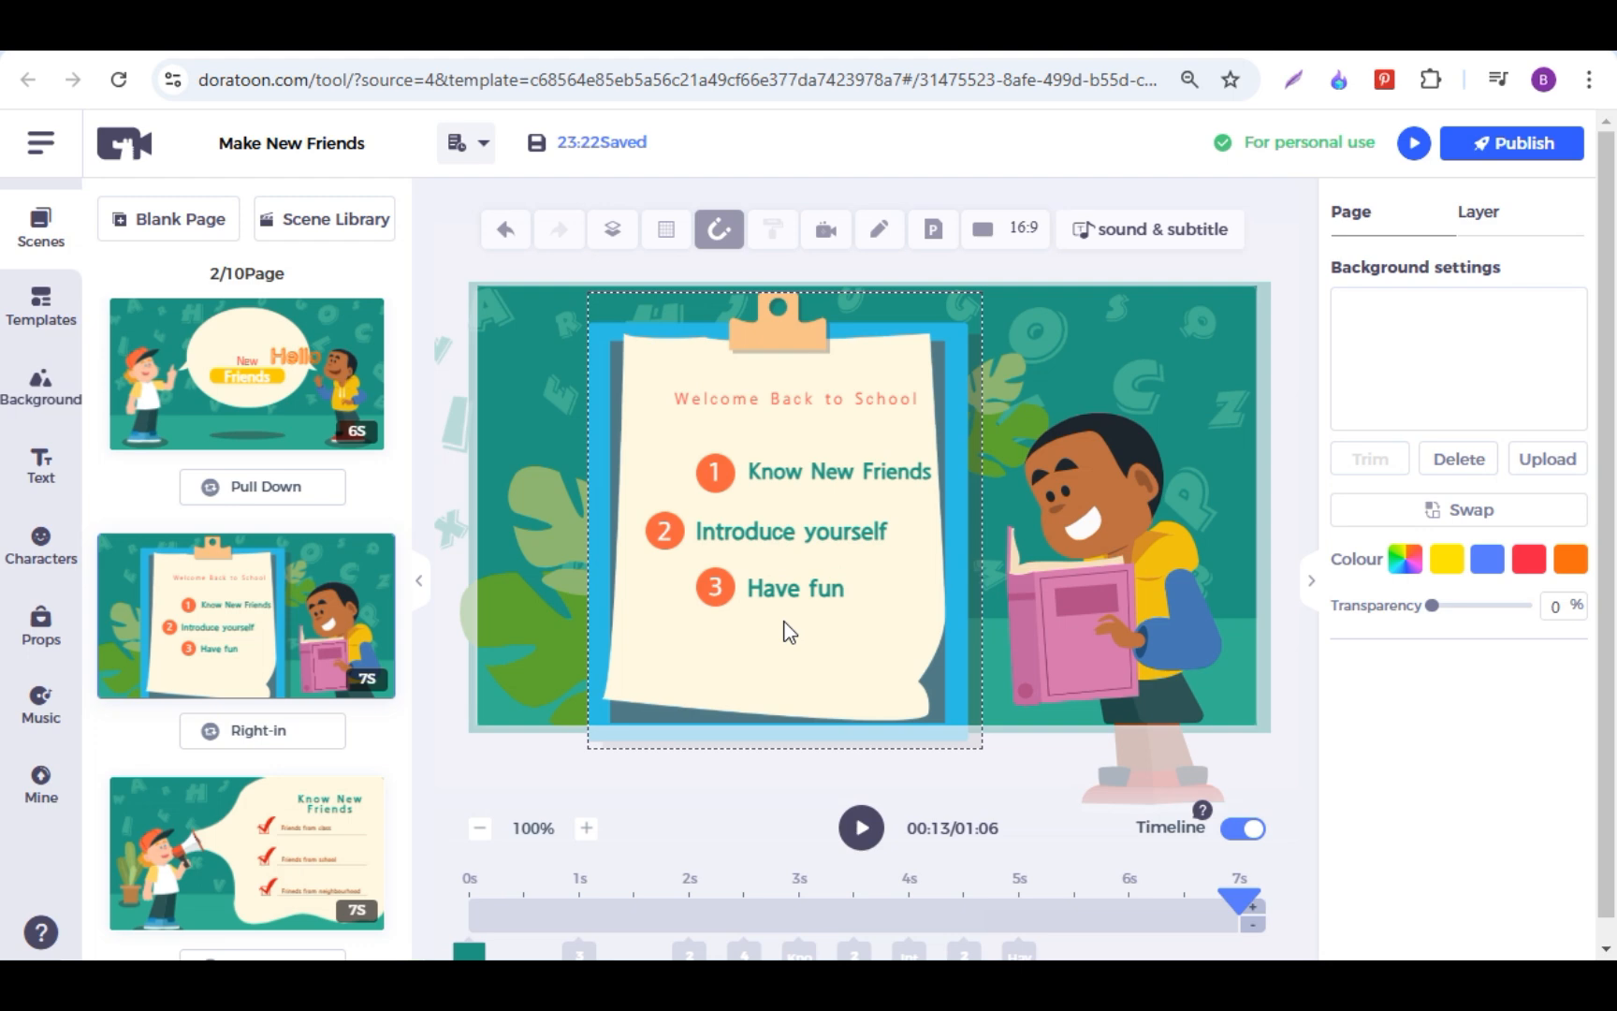
# Step: Browse the animated backgrounds available for the second scene
pyautogui.click(42, 391)
pyautogui.scroll(-1, 286, 595)
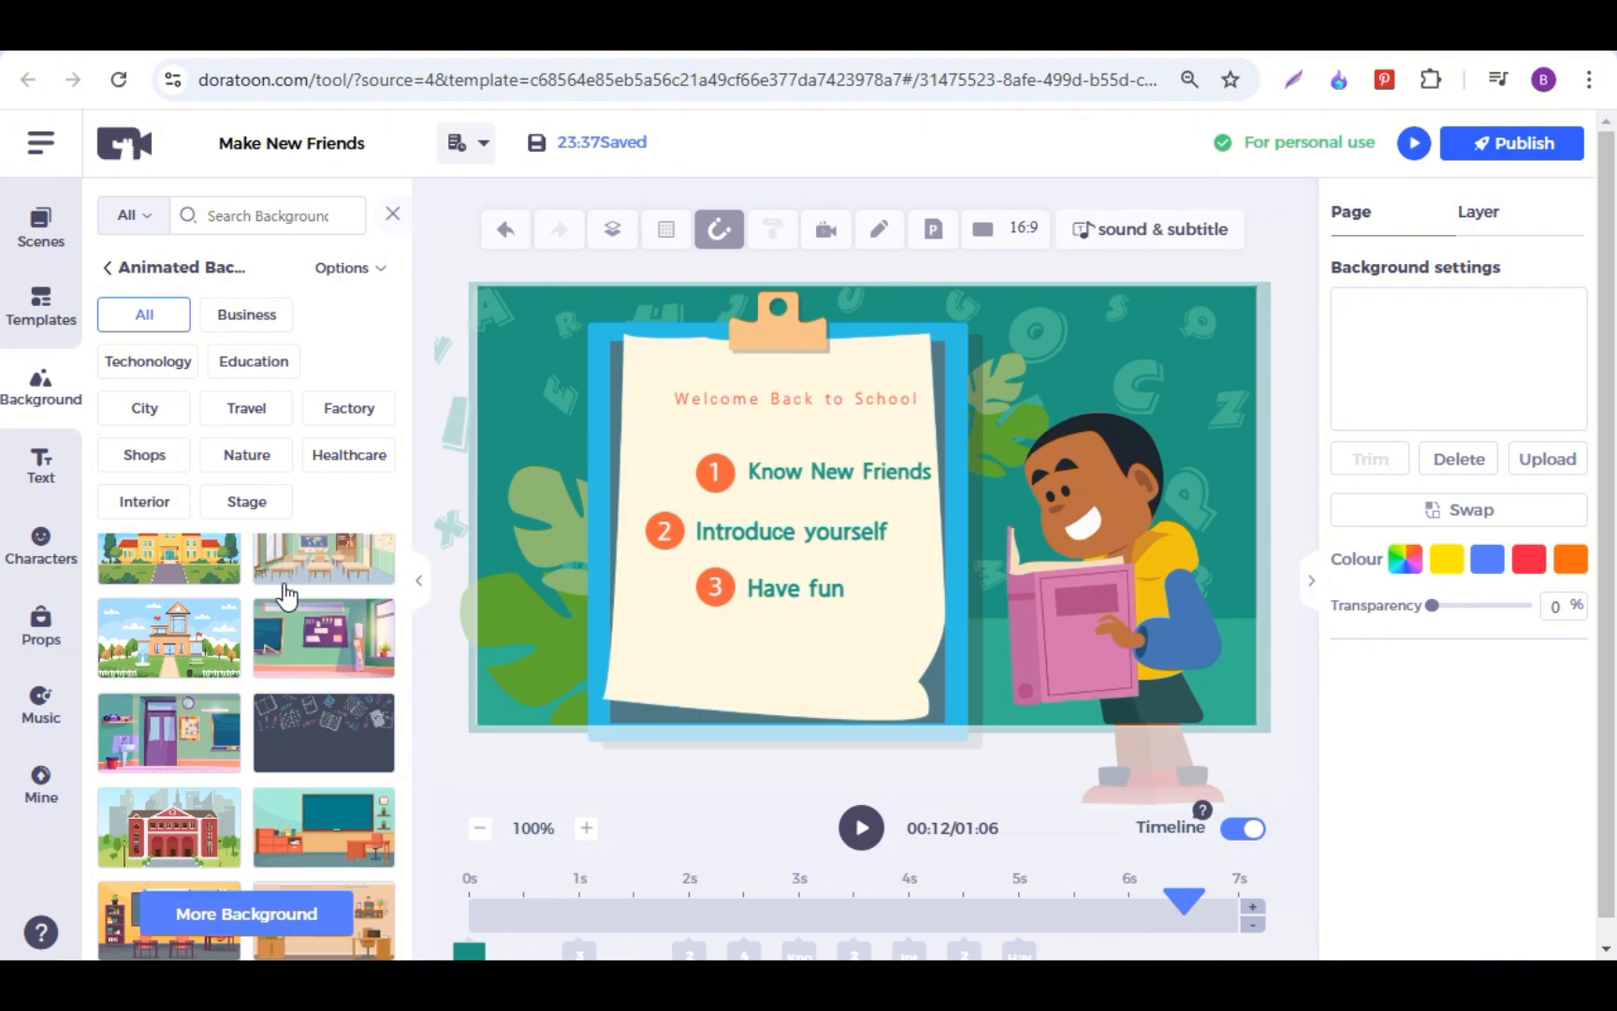
pyautogui.scroll(-10, 286, 594)
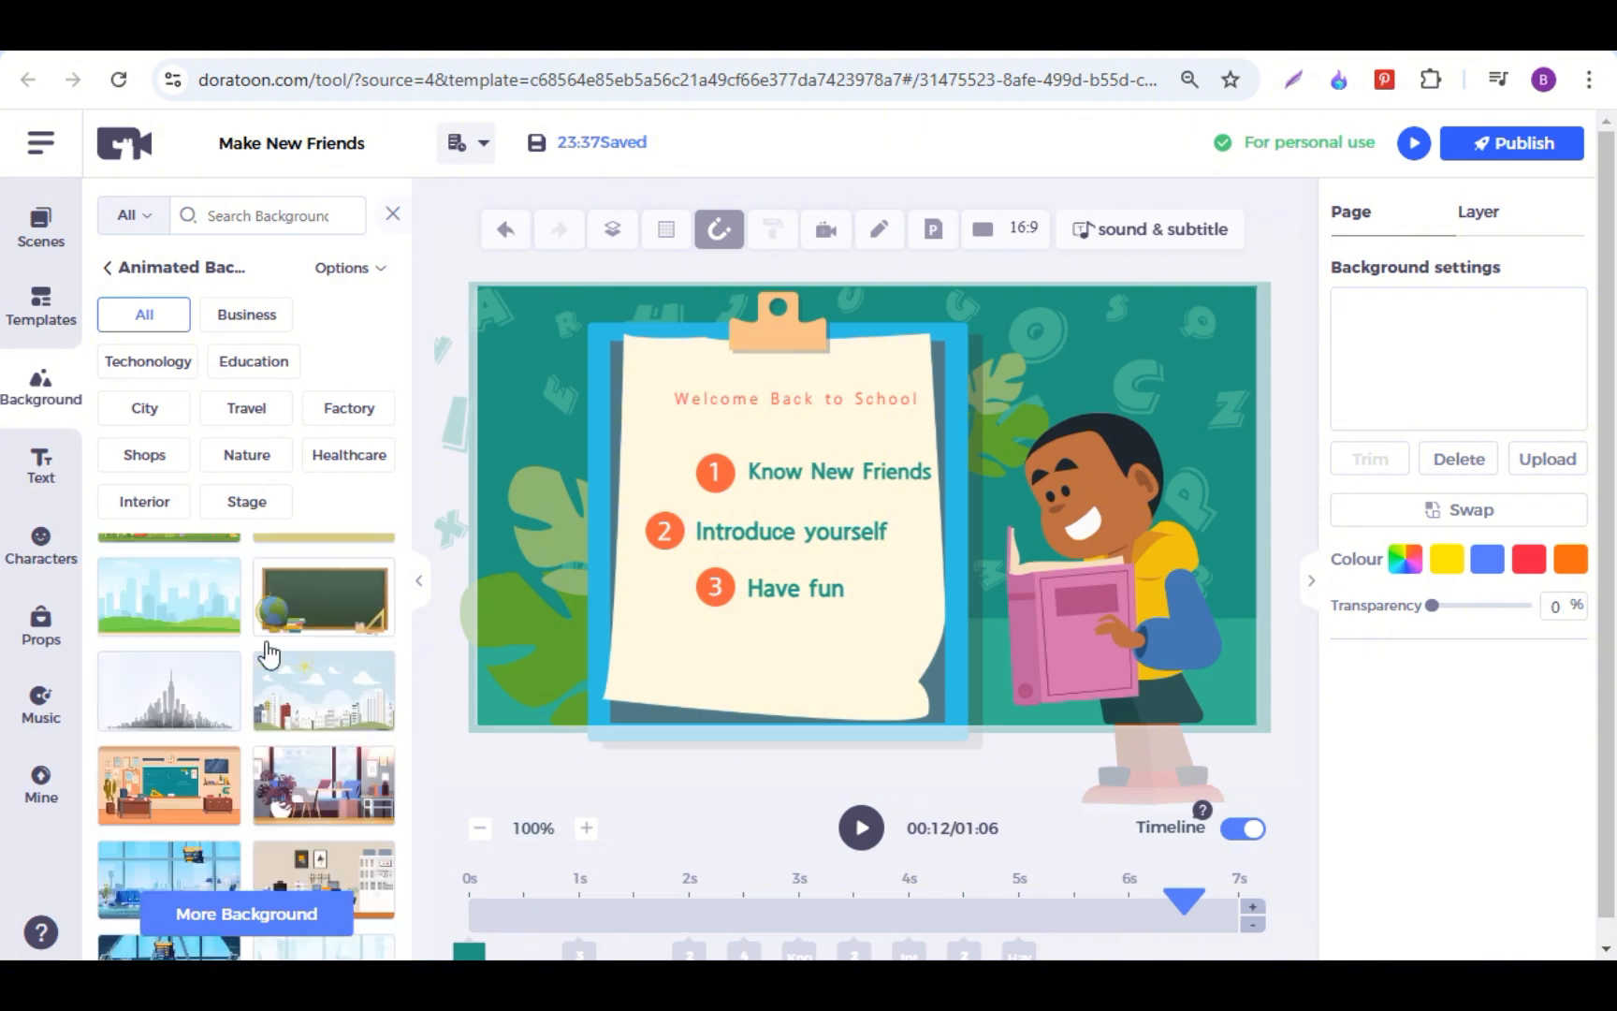
pyautogui.scroll(-8, 269, 655)
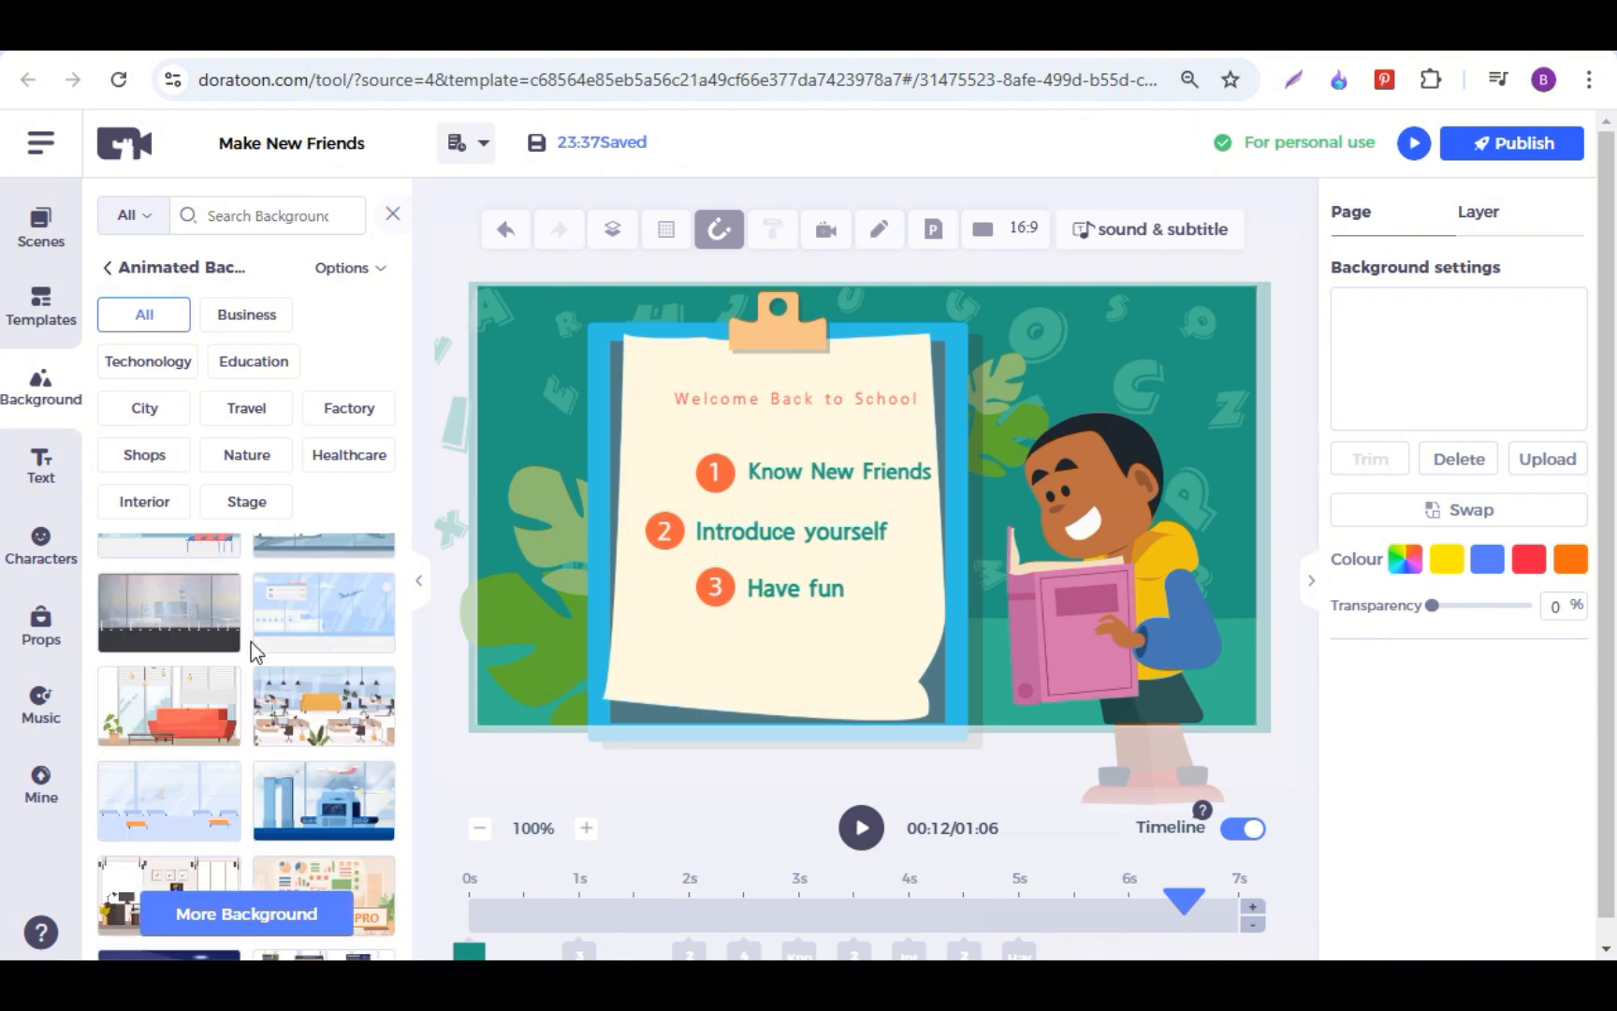
pyautogui.scroll(-6, 301, 633)
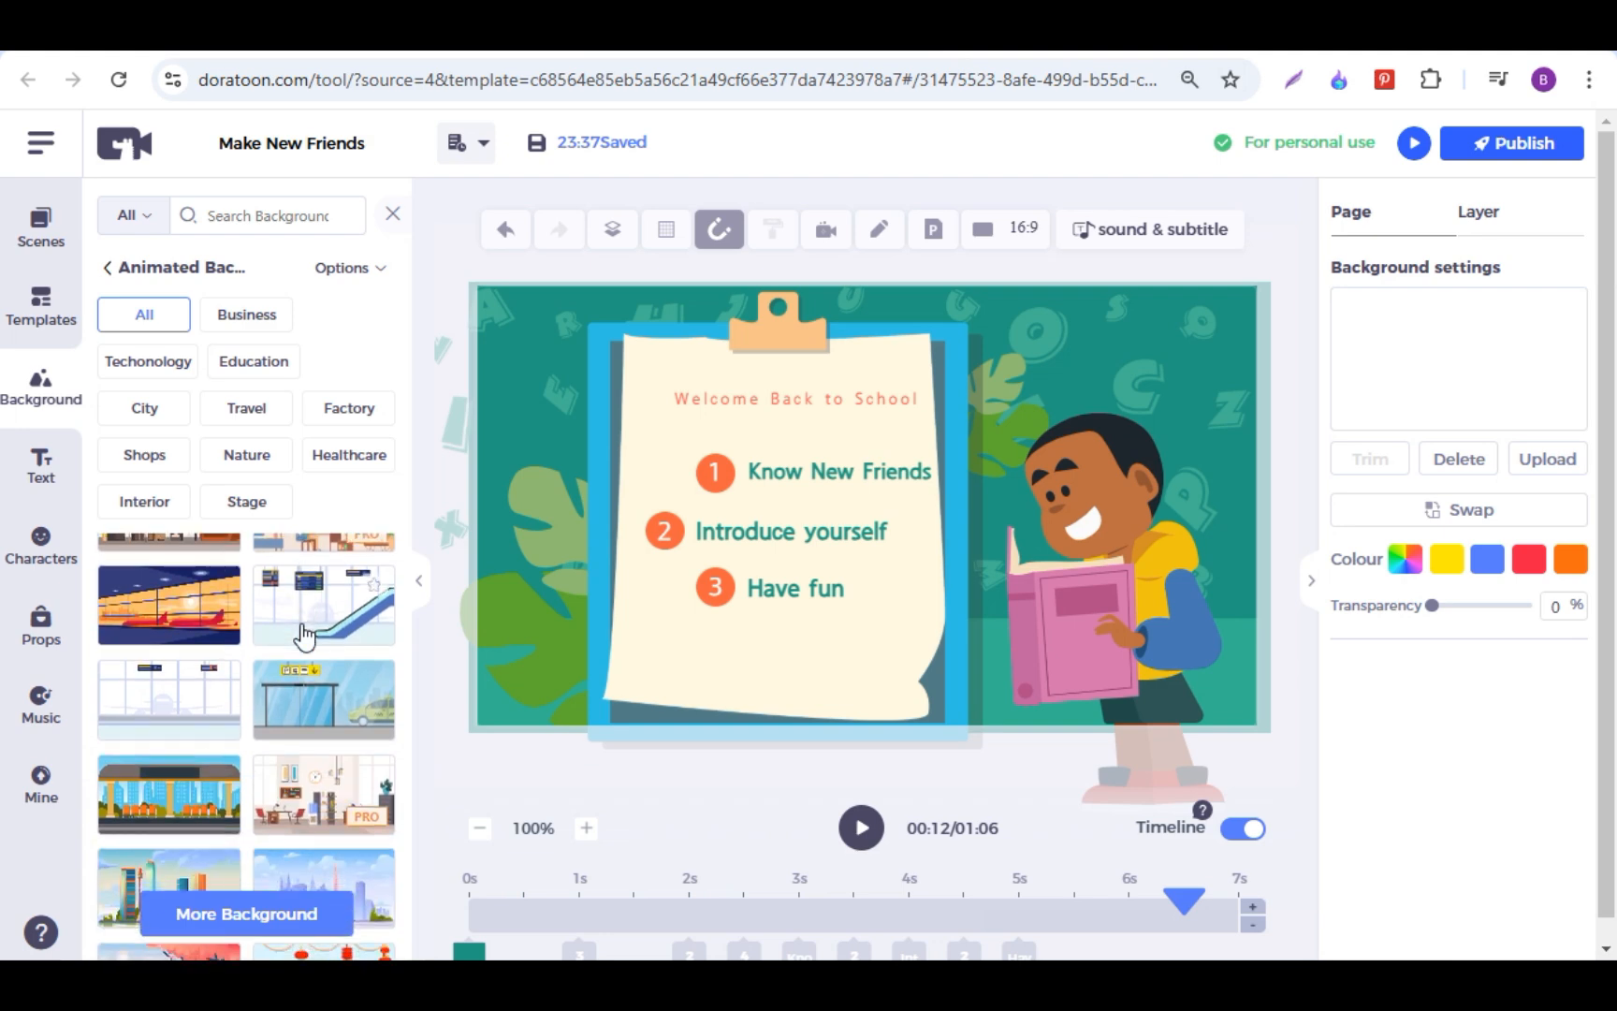
pyautogui.scroll(-3, 304, 637)
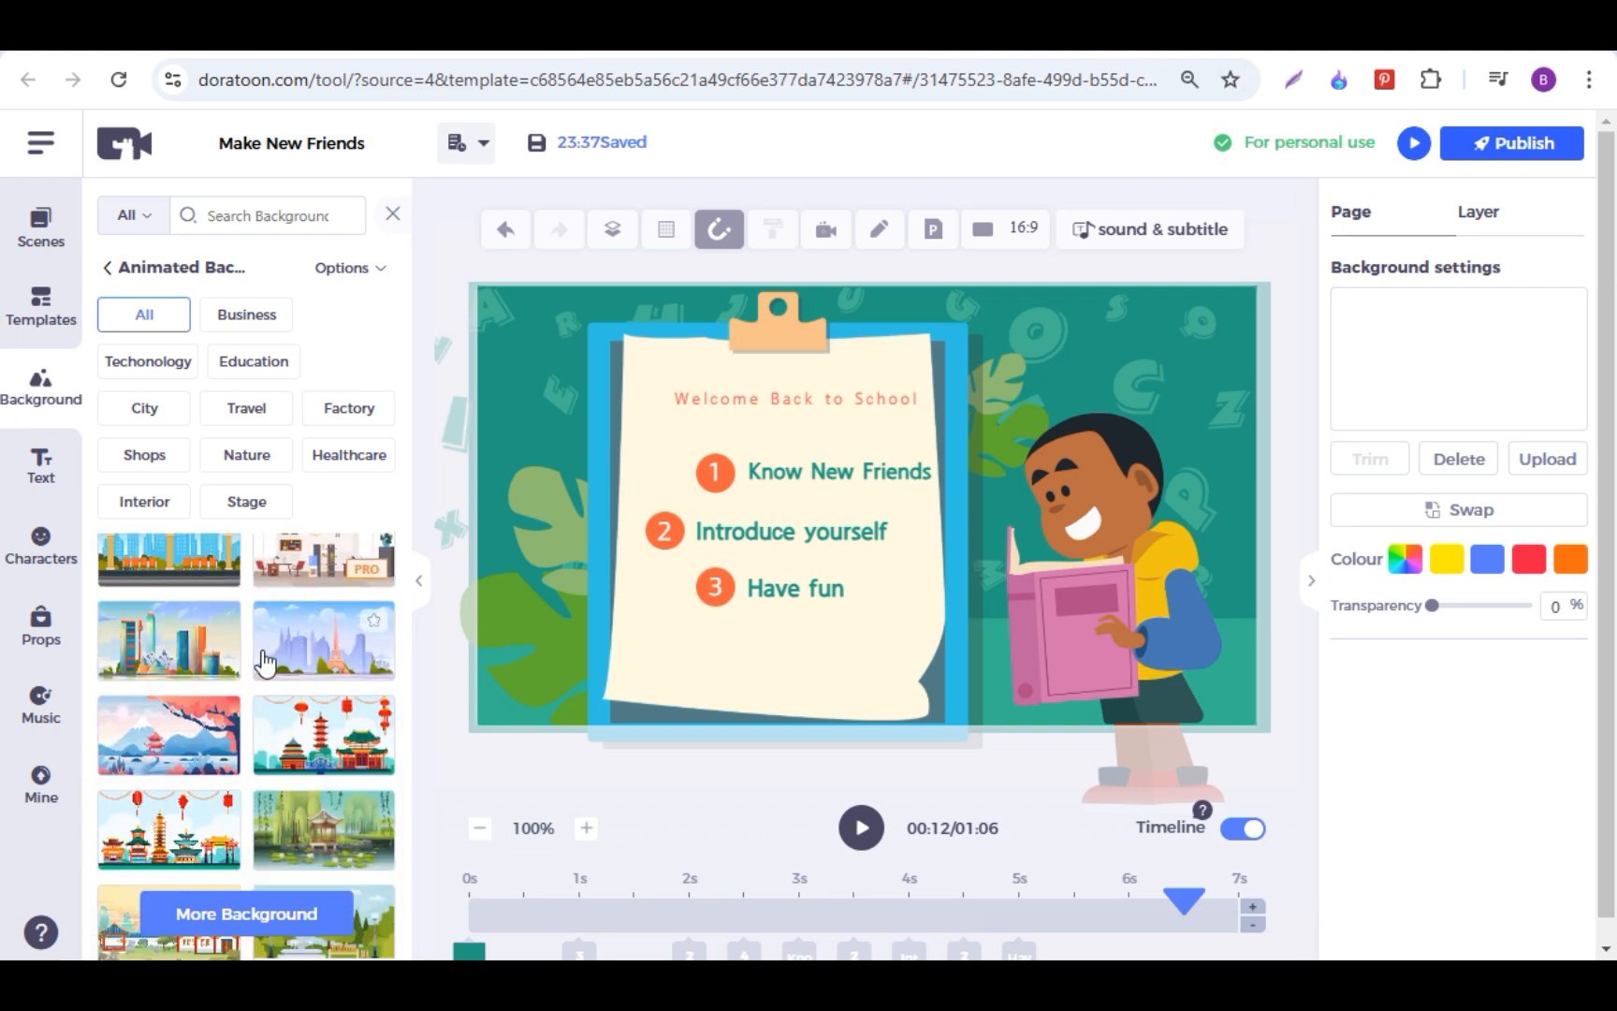
pyautogui.scroll(-2, 178, 652)
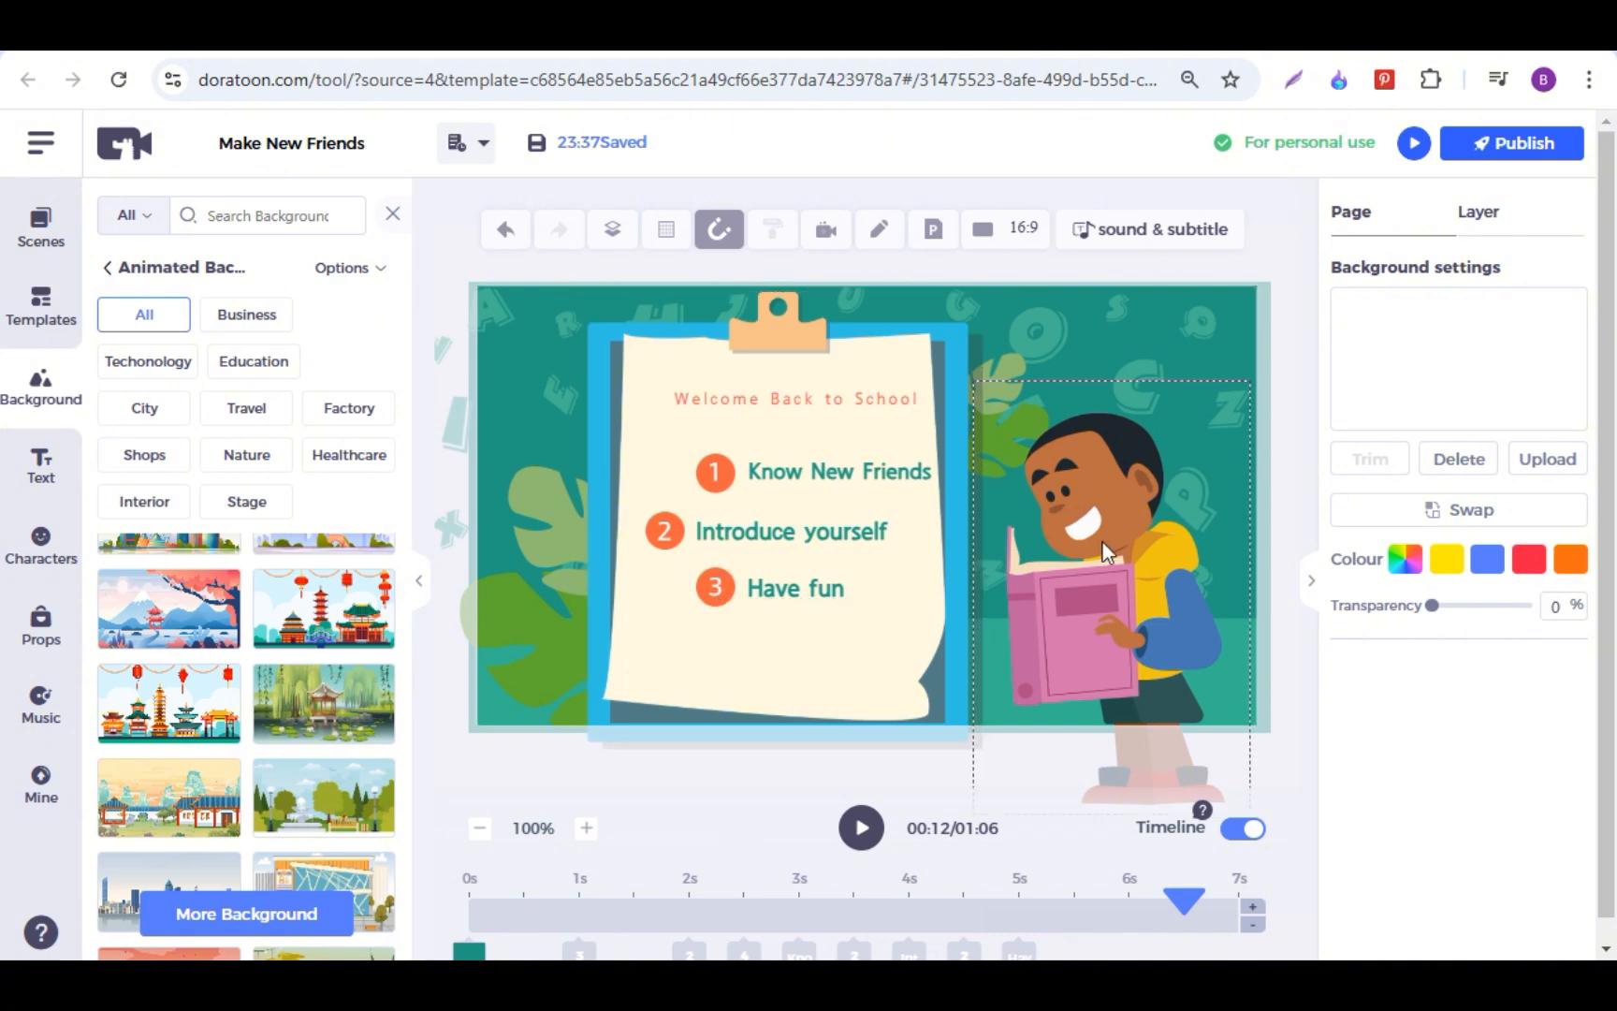
# Step: Try adding a title text to the second scene, view its style settings, and delete it
pyautogui.click(52, 488)
pyautogui.click(247, 281)
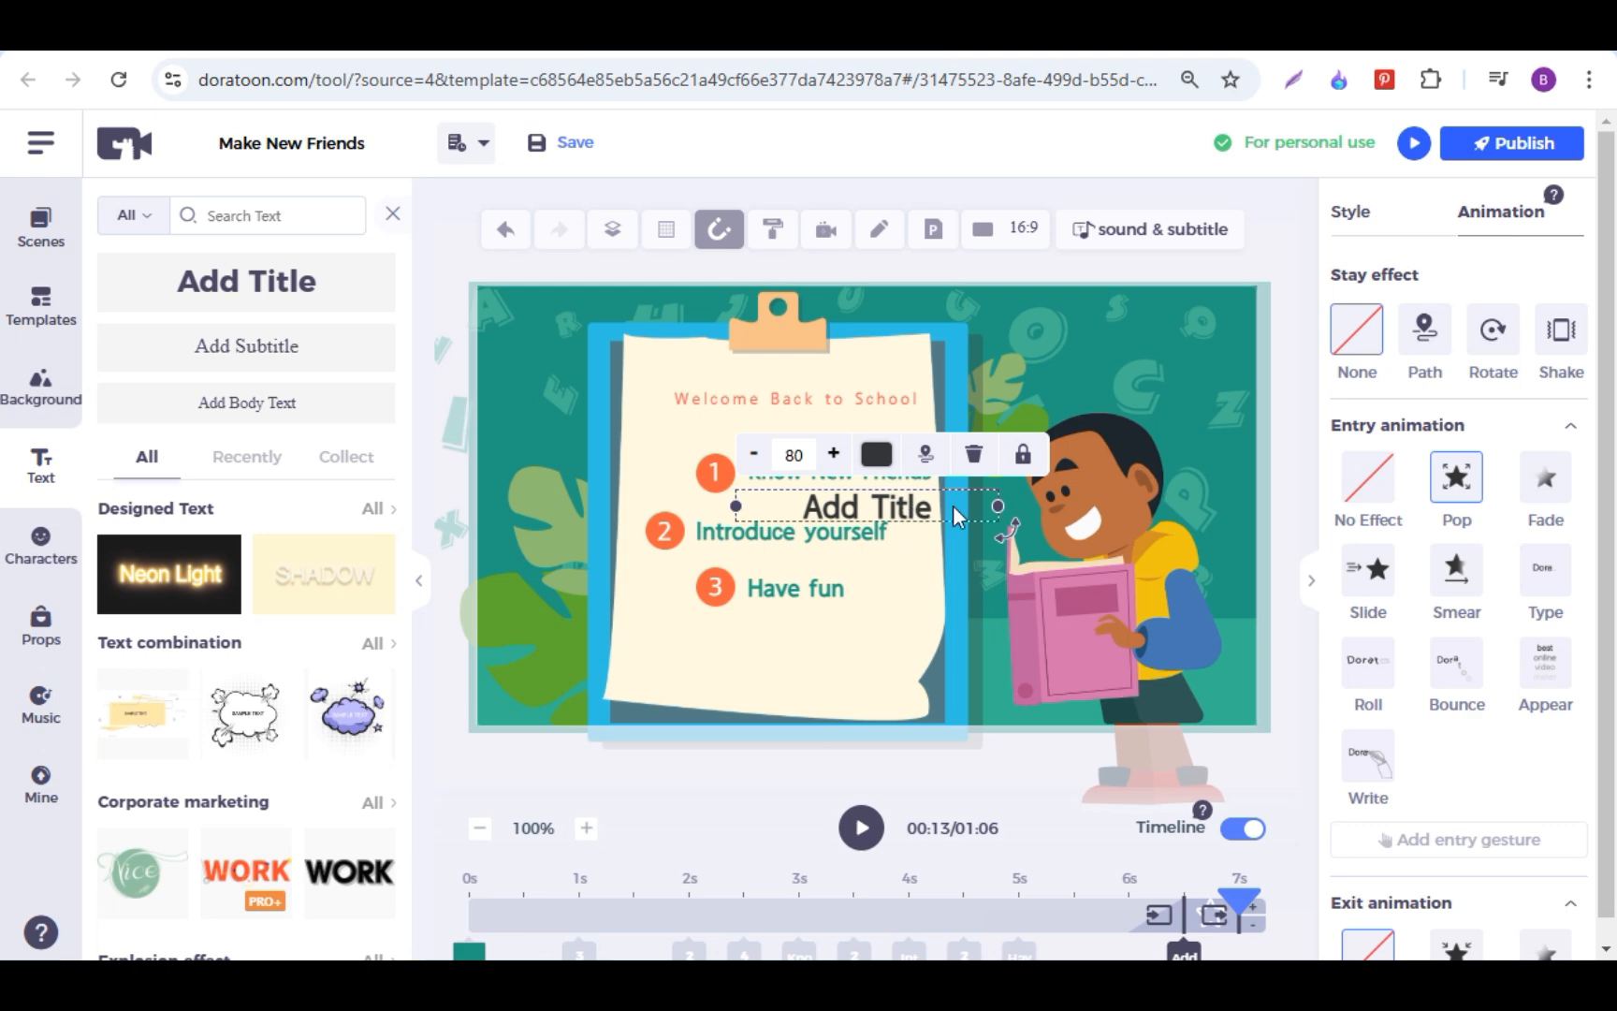
pyautogui.click(1365, 227)
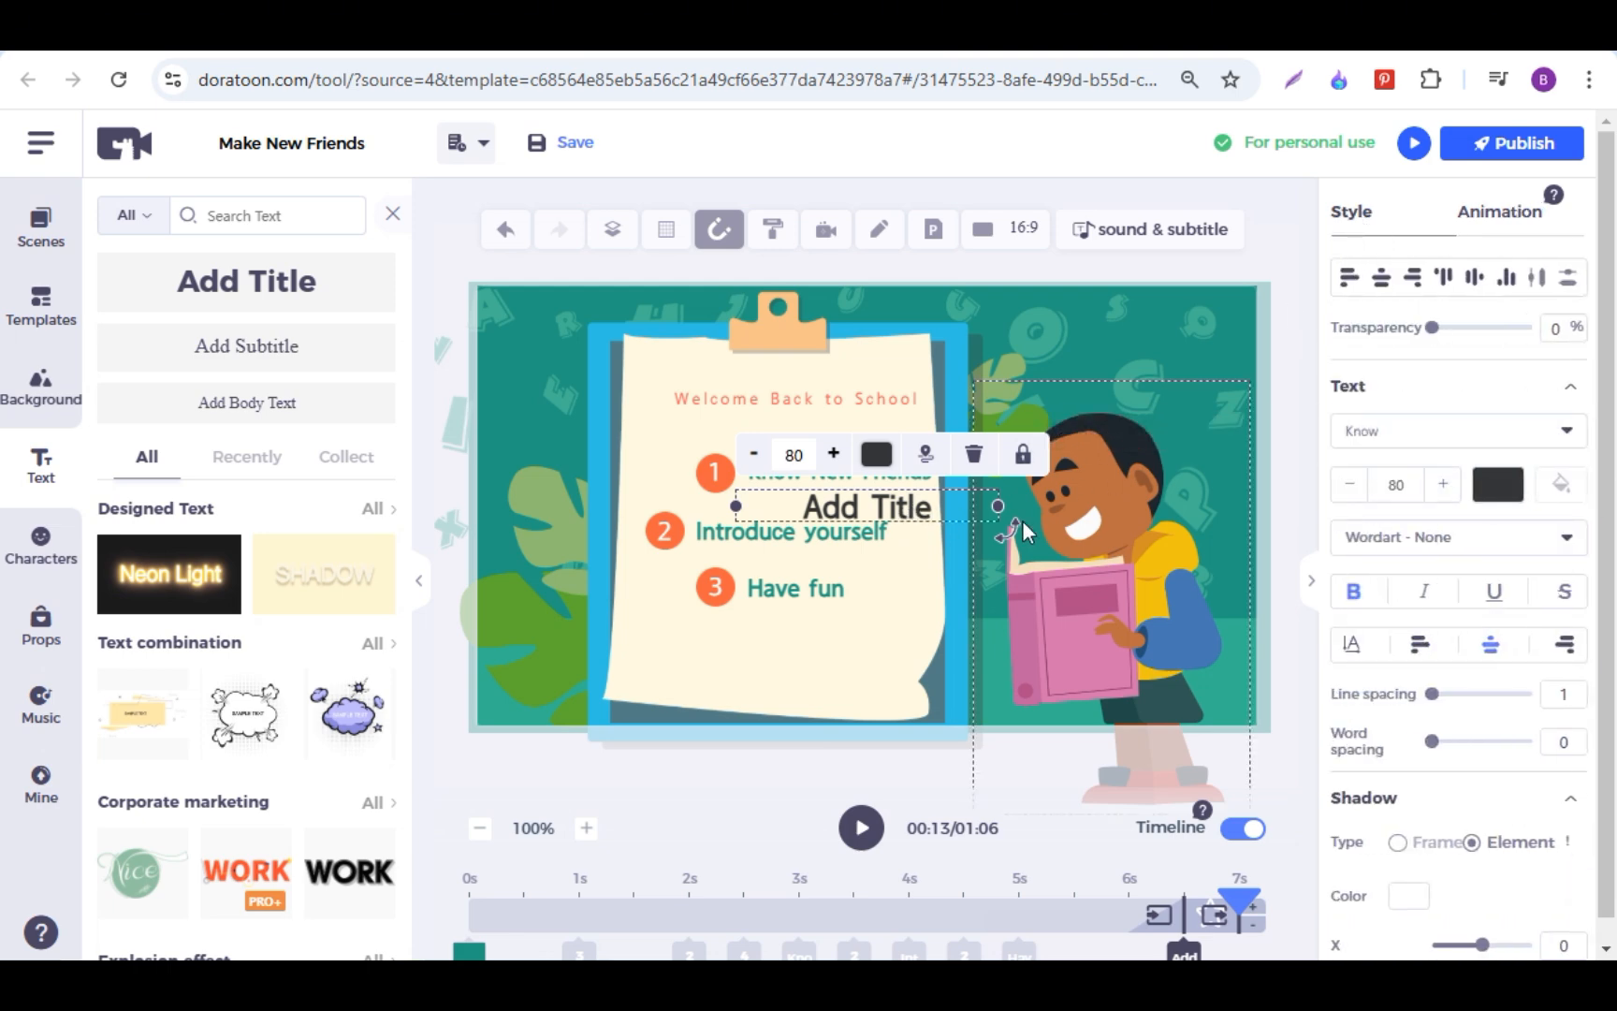
pyautogui.press('Delete')
# Step: Add the Female teacher from the Education characters to the second scene with the Explain action
pyautogui.click(46, 562)
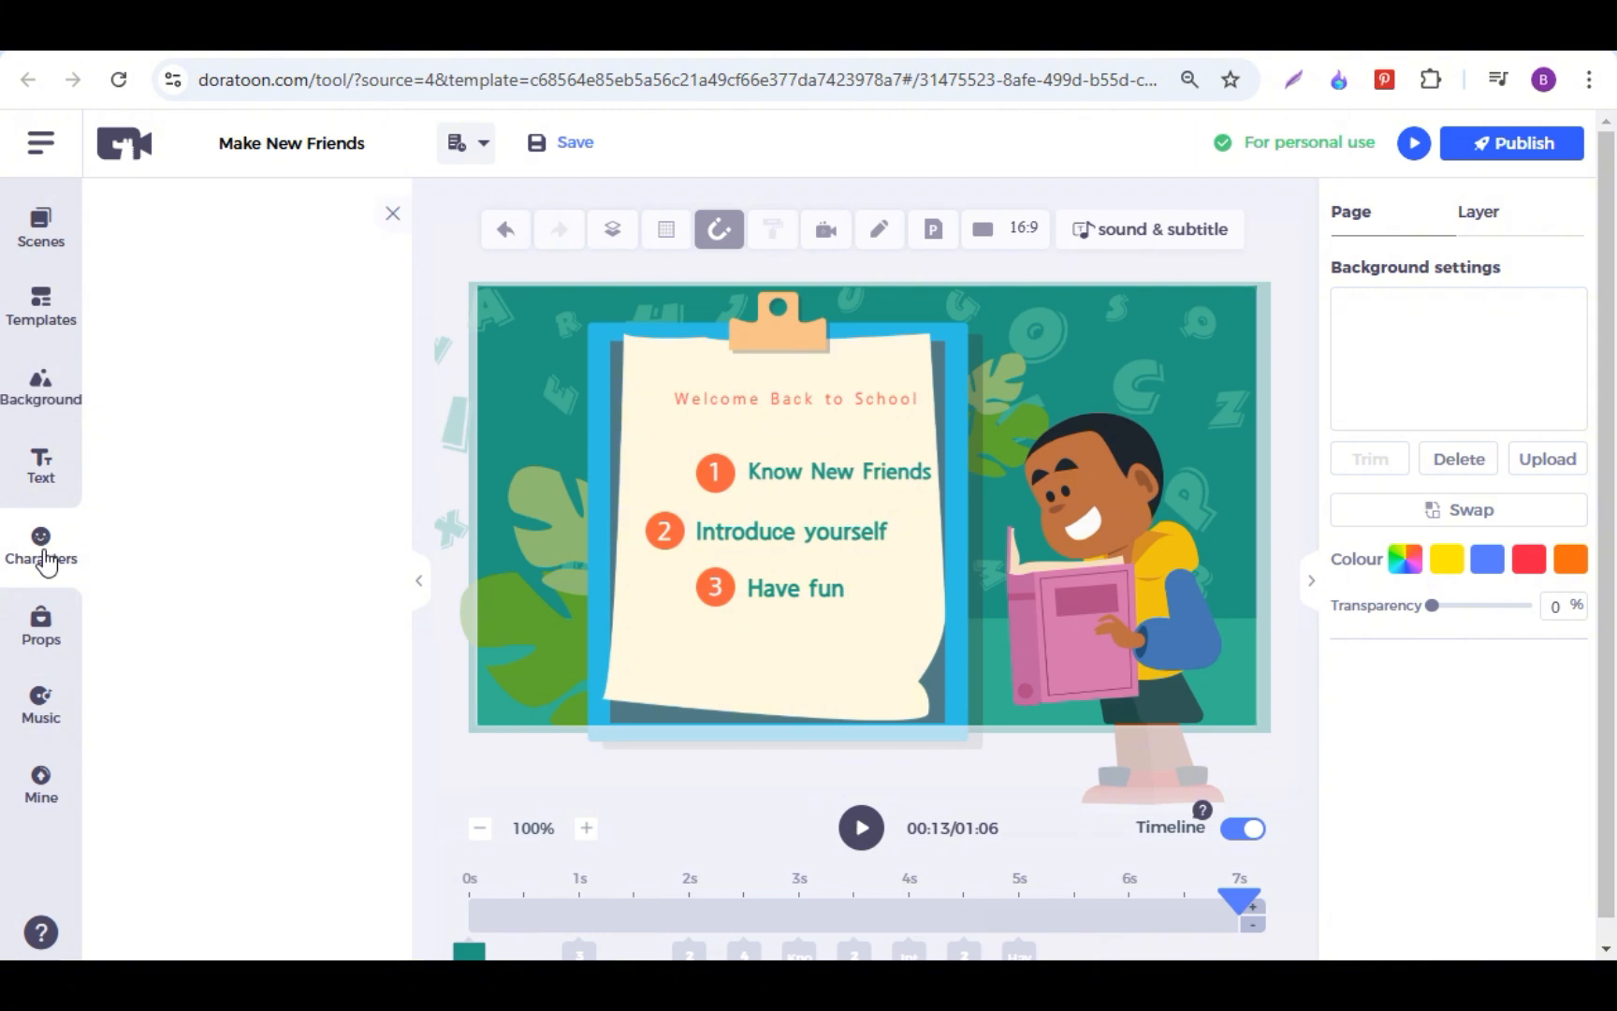
pyautogui.scroll(-6, 259, 503)
pyautogui.scroll(6, 261, 496)
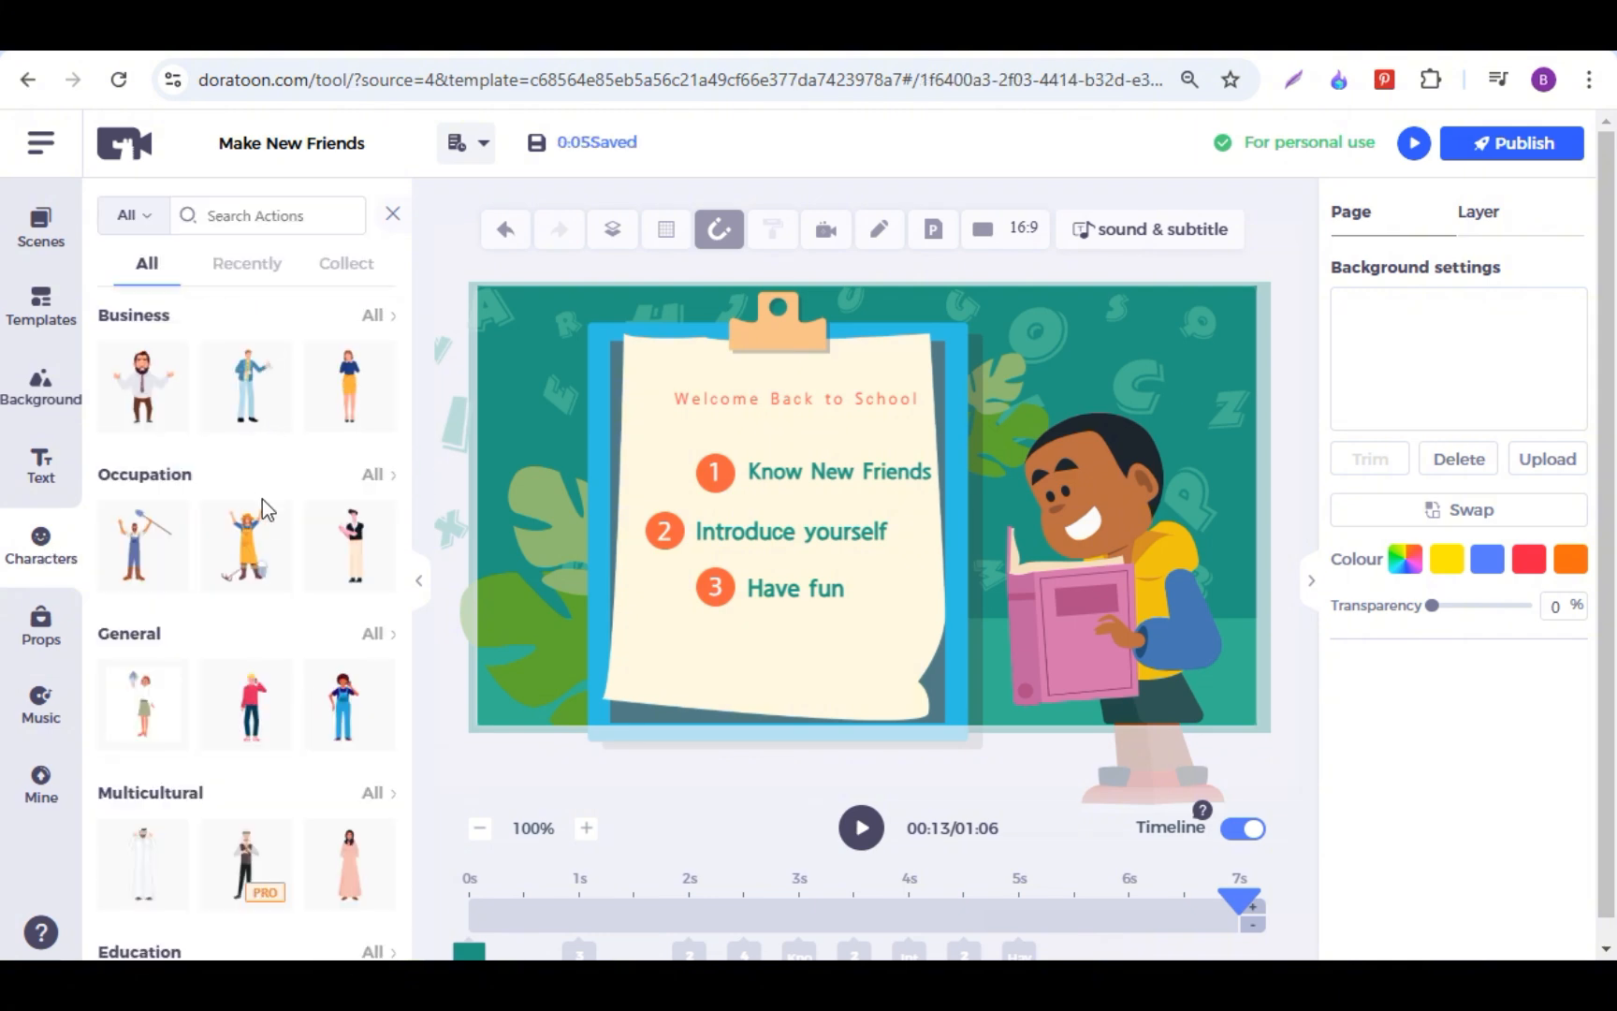
pyautogui.scroll(-10, 267, 505)
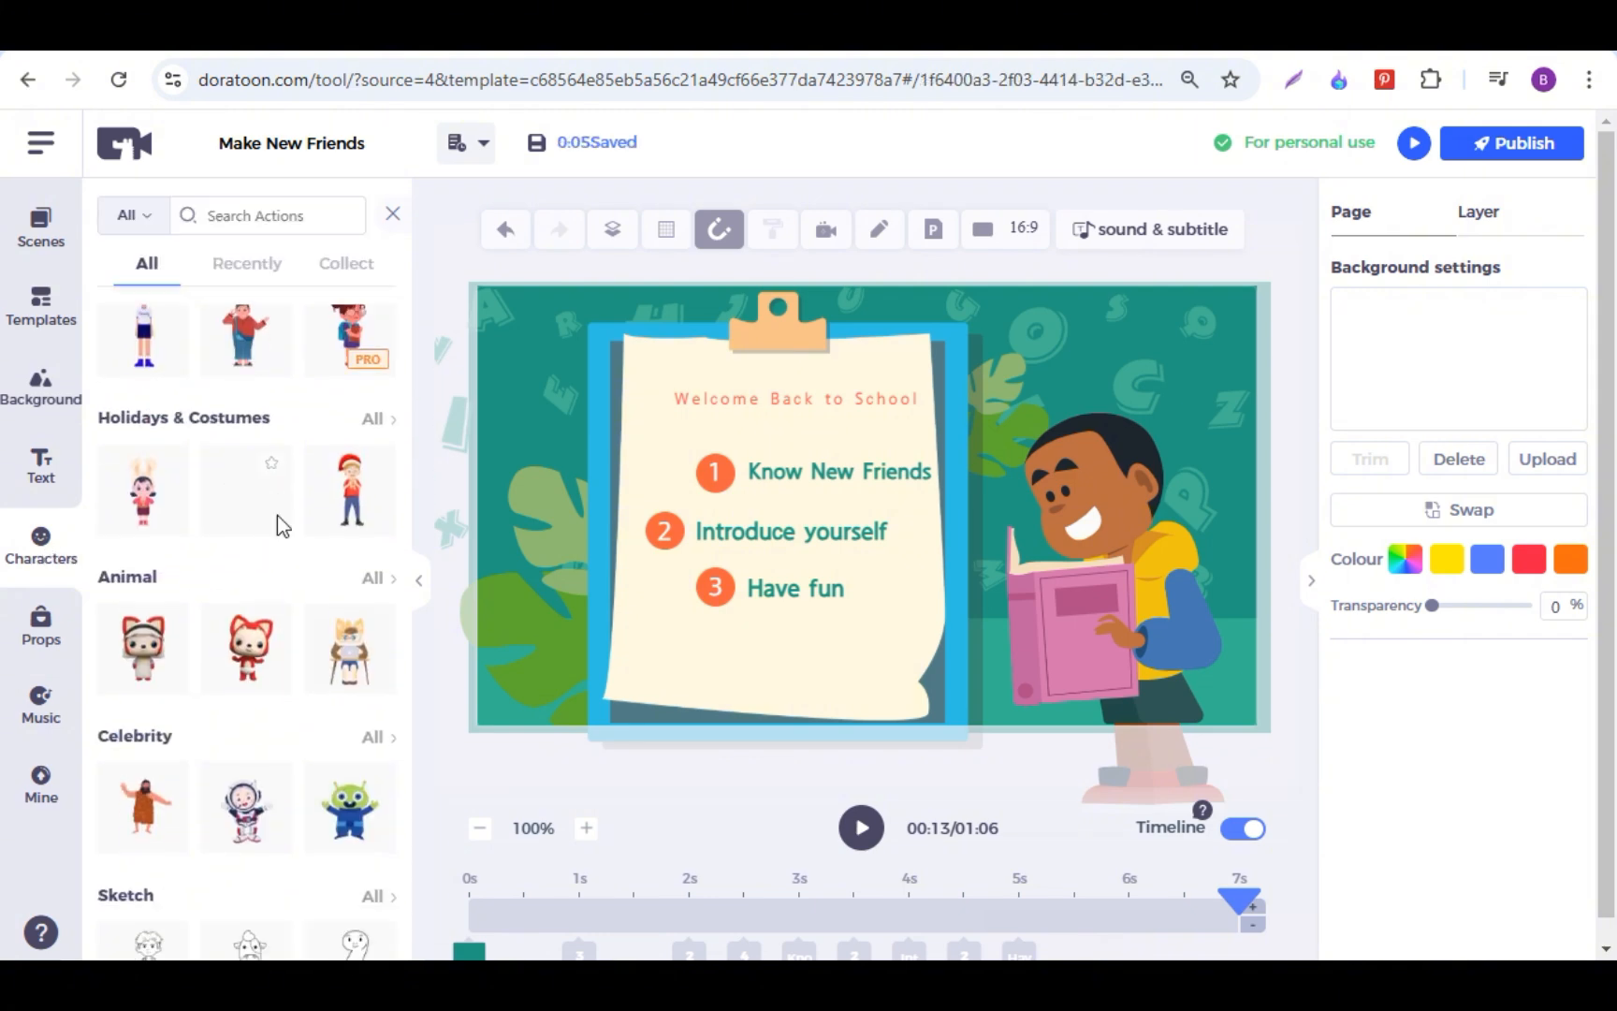
pyautogui.scroll(5, 286, 517)
pyautogui.scroll(3, 287, 516)
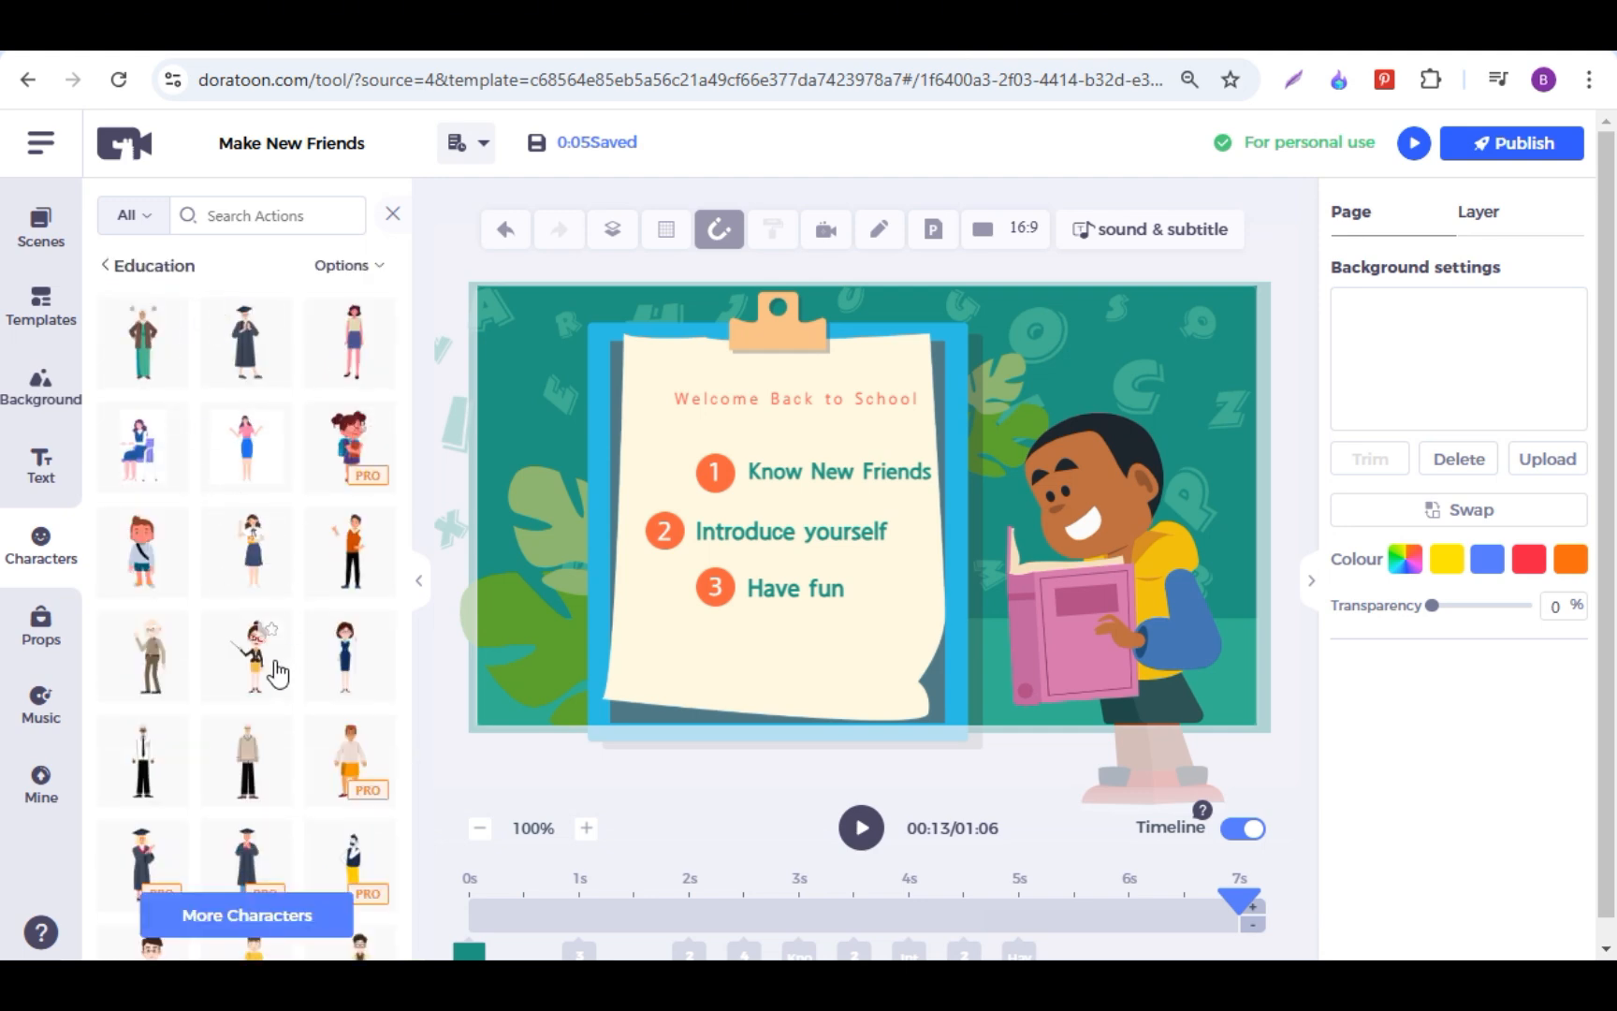
pyautogui.moveTo(235, 672)
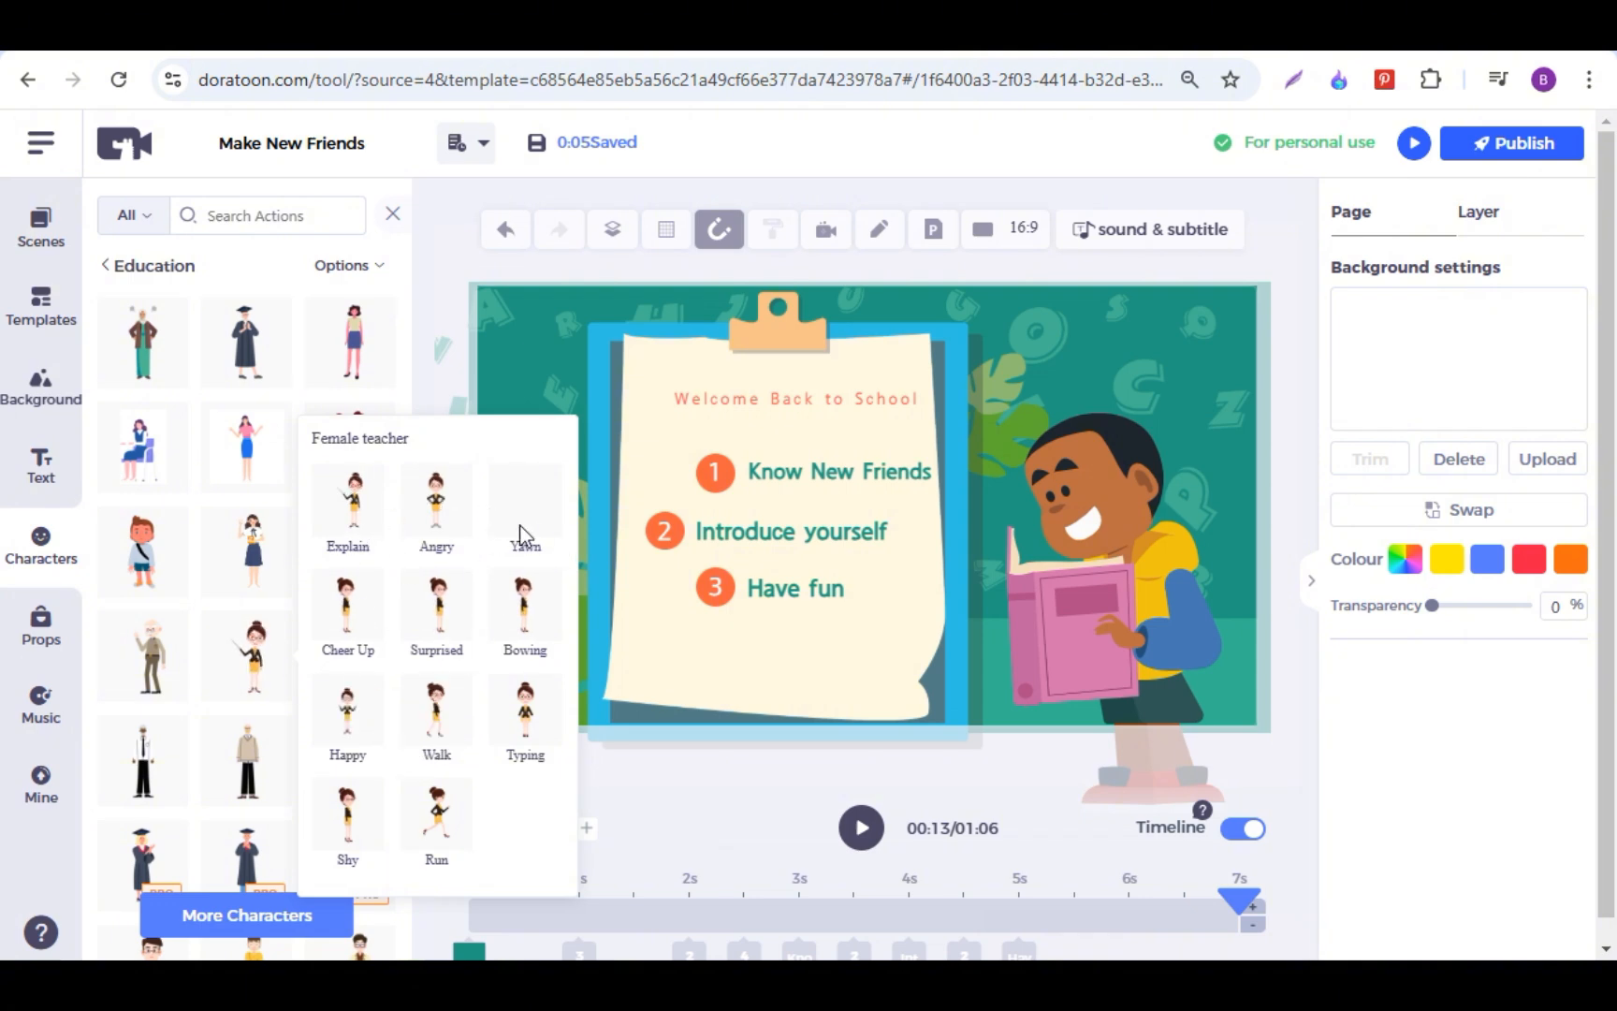
pyautogui.click(359, 504)
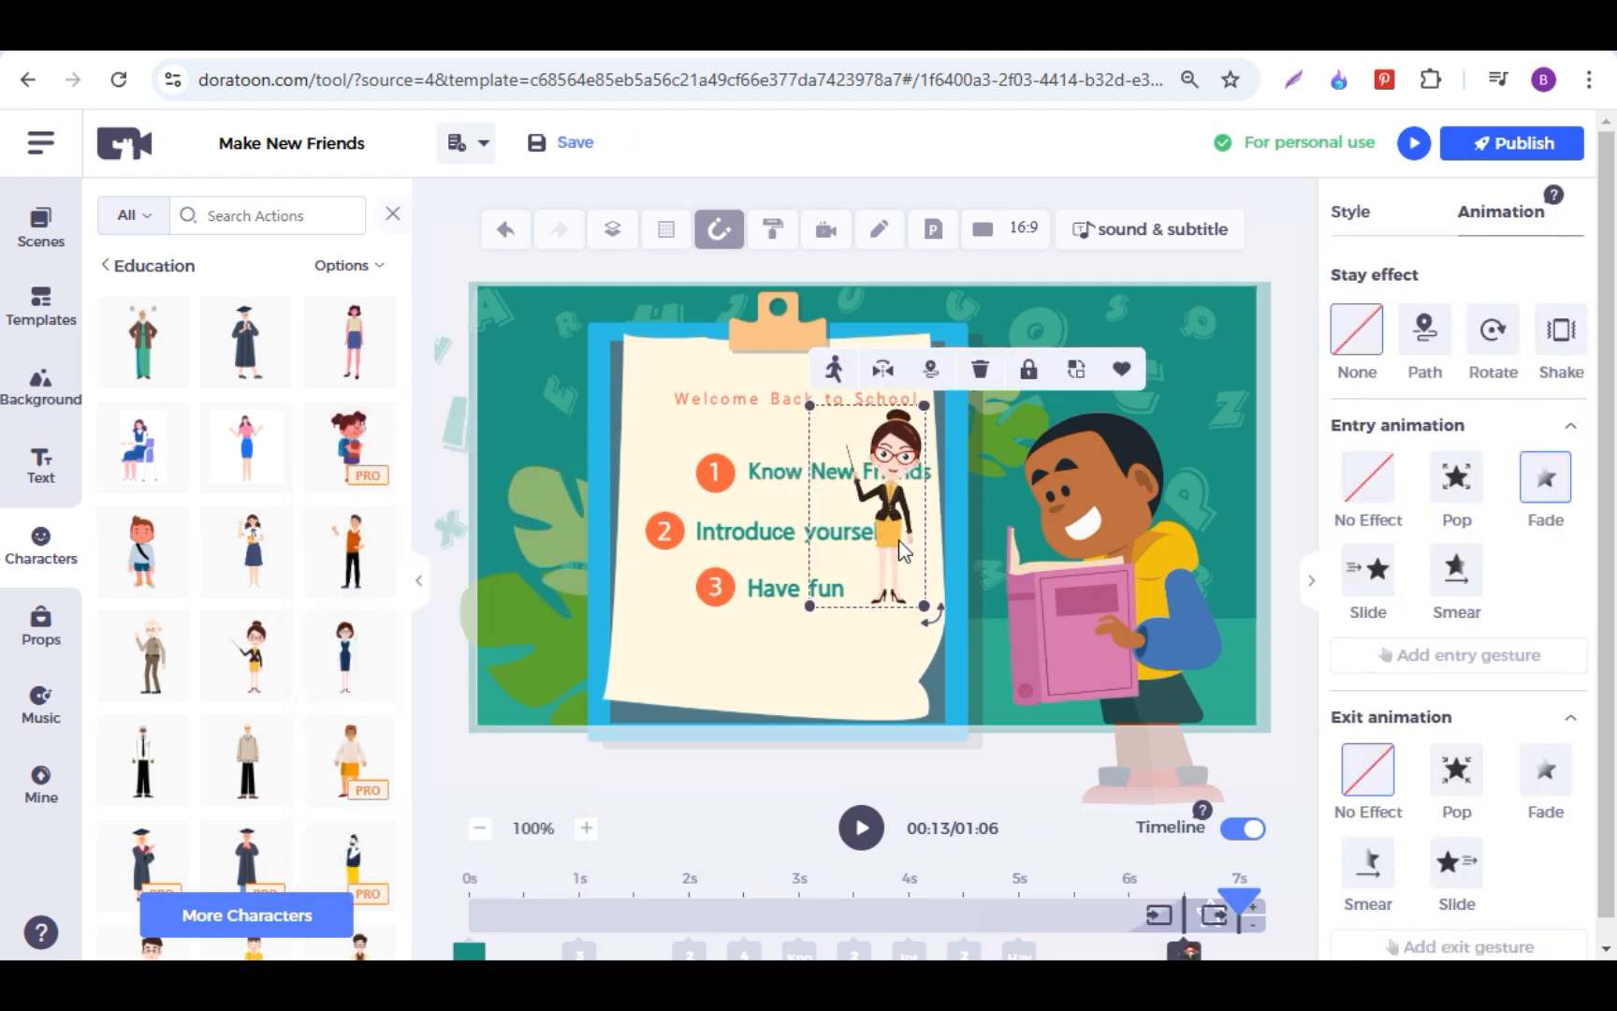
# Step: Enlarge the teacher and place her over the leaves on the left side of the clipboard
pyautogui.moveTo(905, 541); pyautogui.dragTo(594, 560)
pyautogui.moveTo(618, 623); pyautogui.dragTo(673, 691)
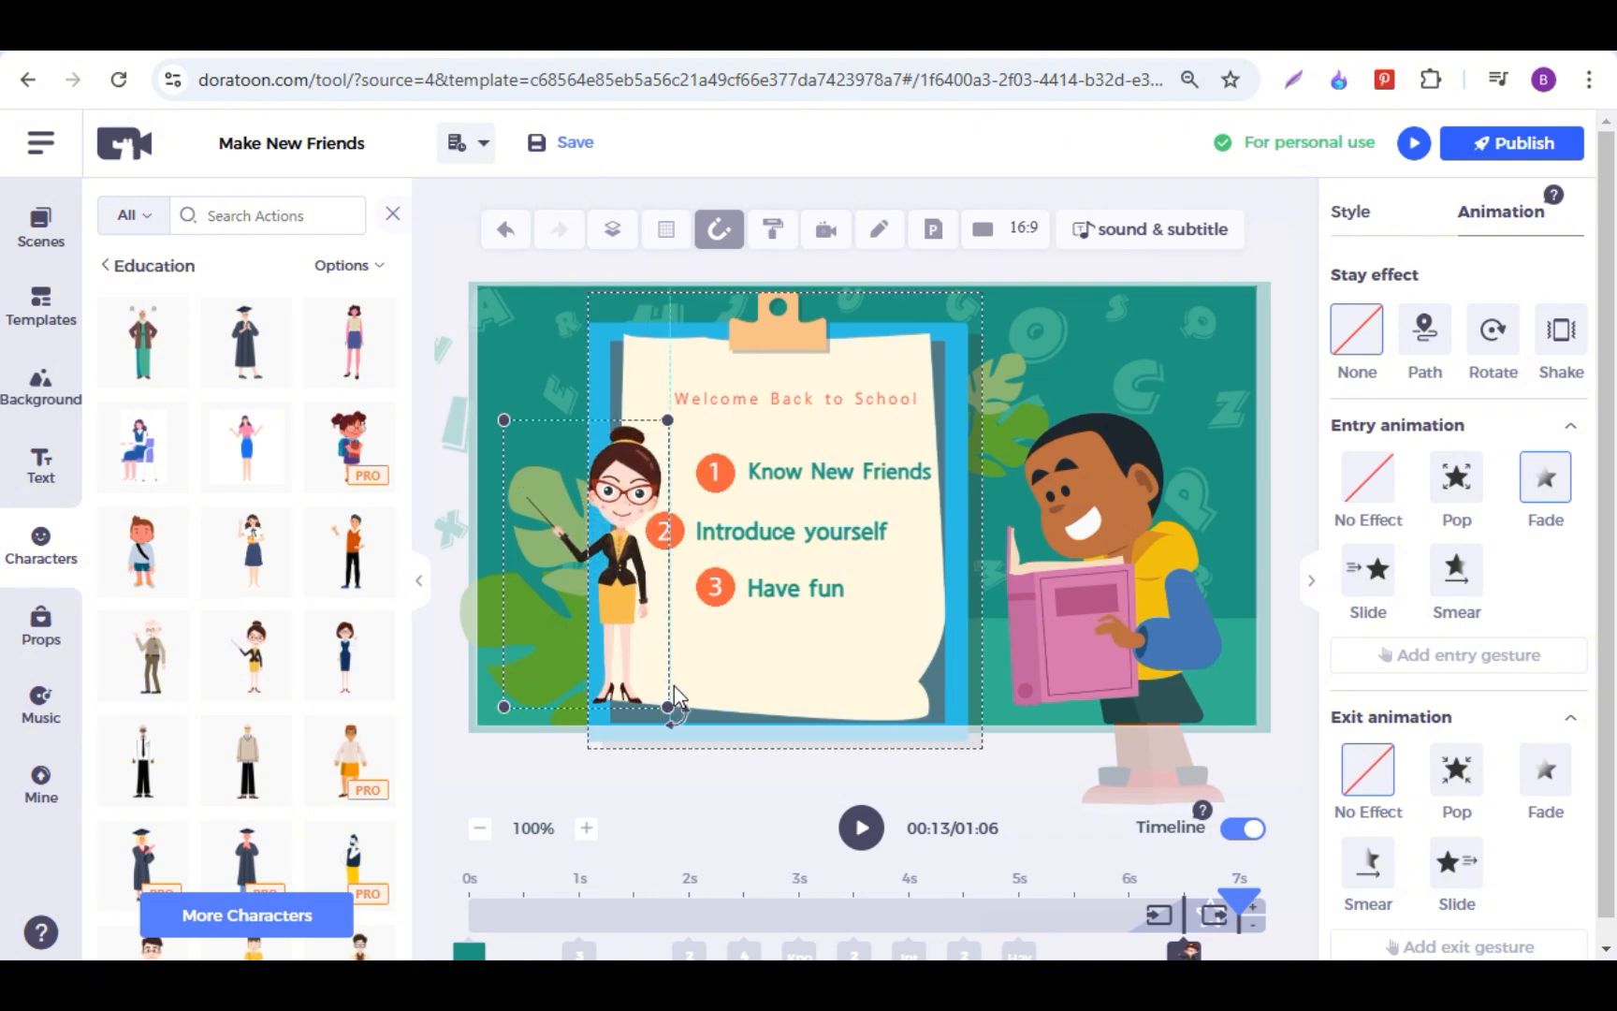
pyautogui.moveTo(606, 620); pyautogui.dragTo(559, 640)
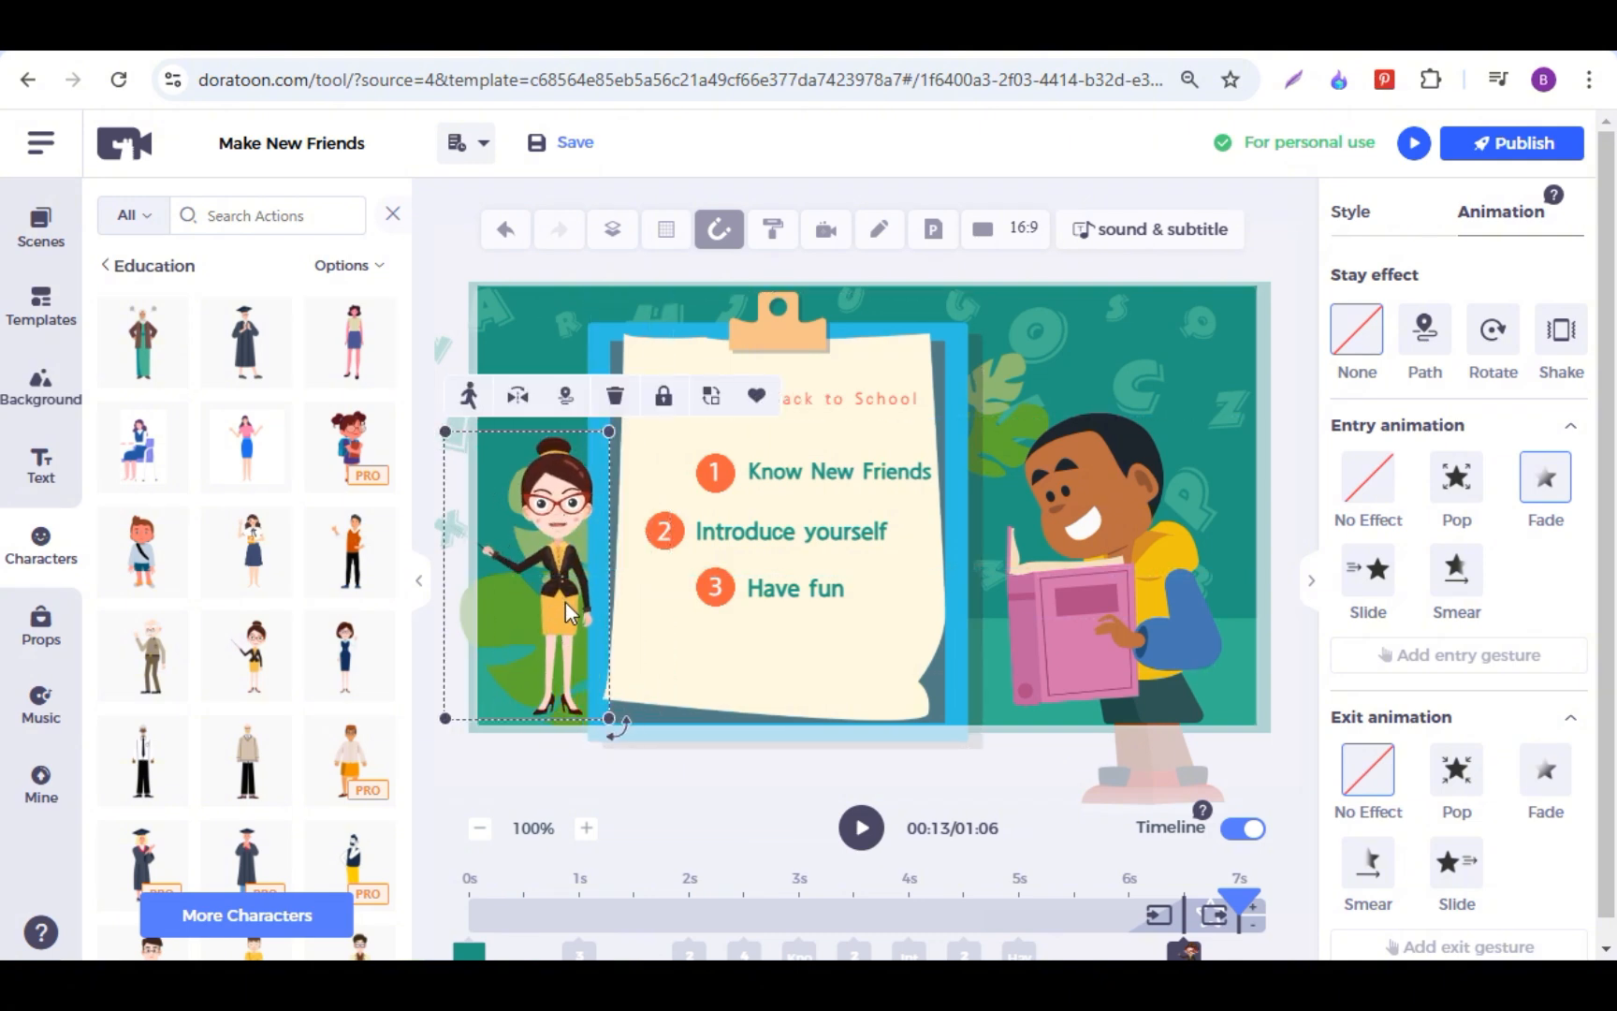
# Step: Change the teacher's action to Angry and mirror her horizontally
pyautogui.click(501, 393)
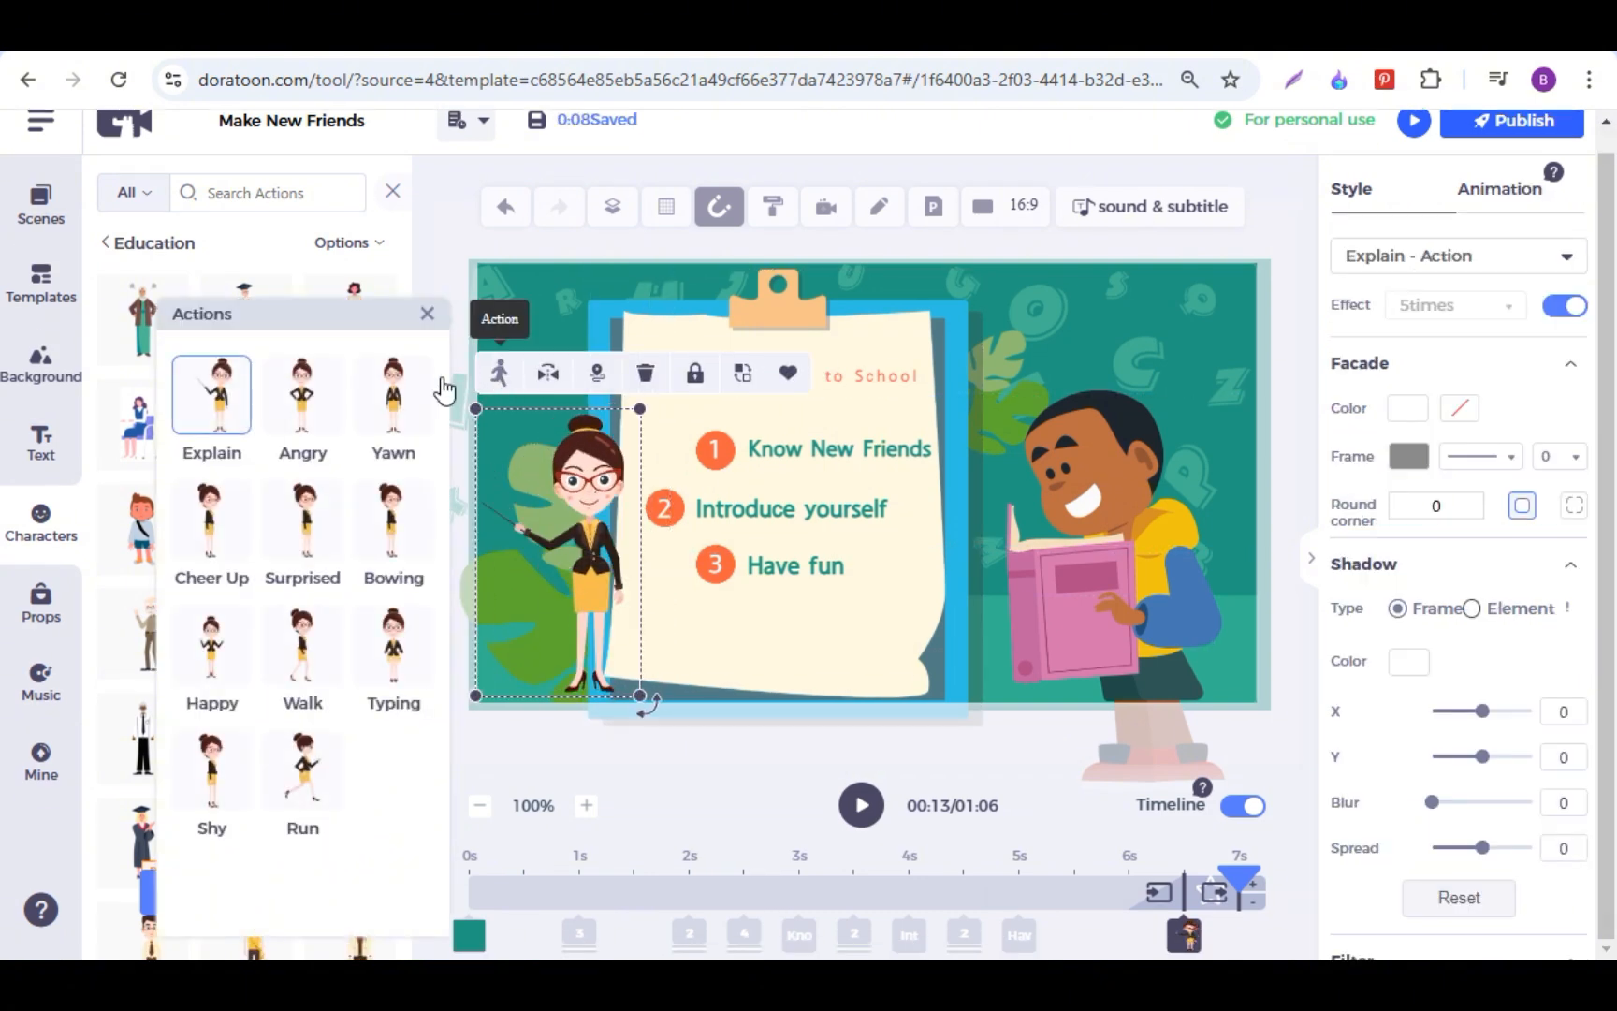
pyautogui.click(312, 401)
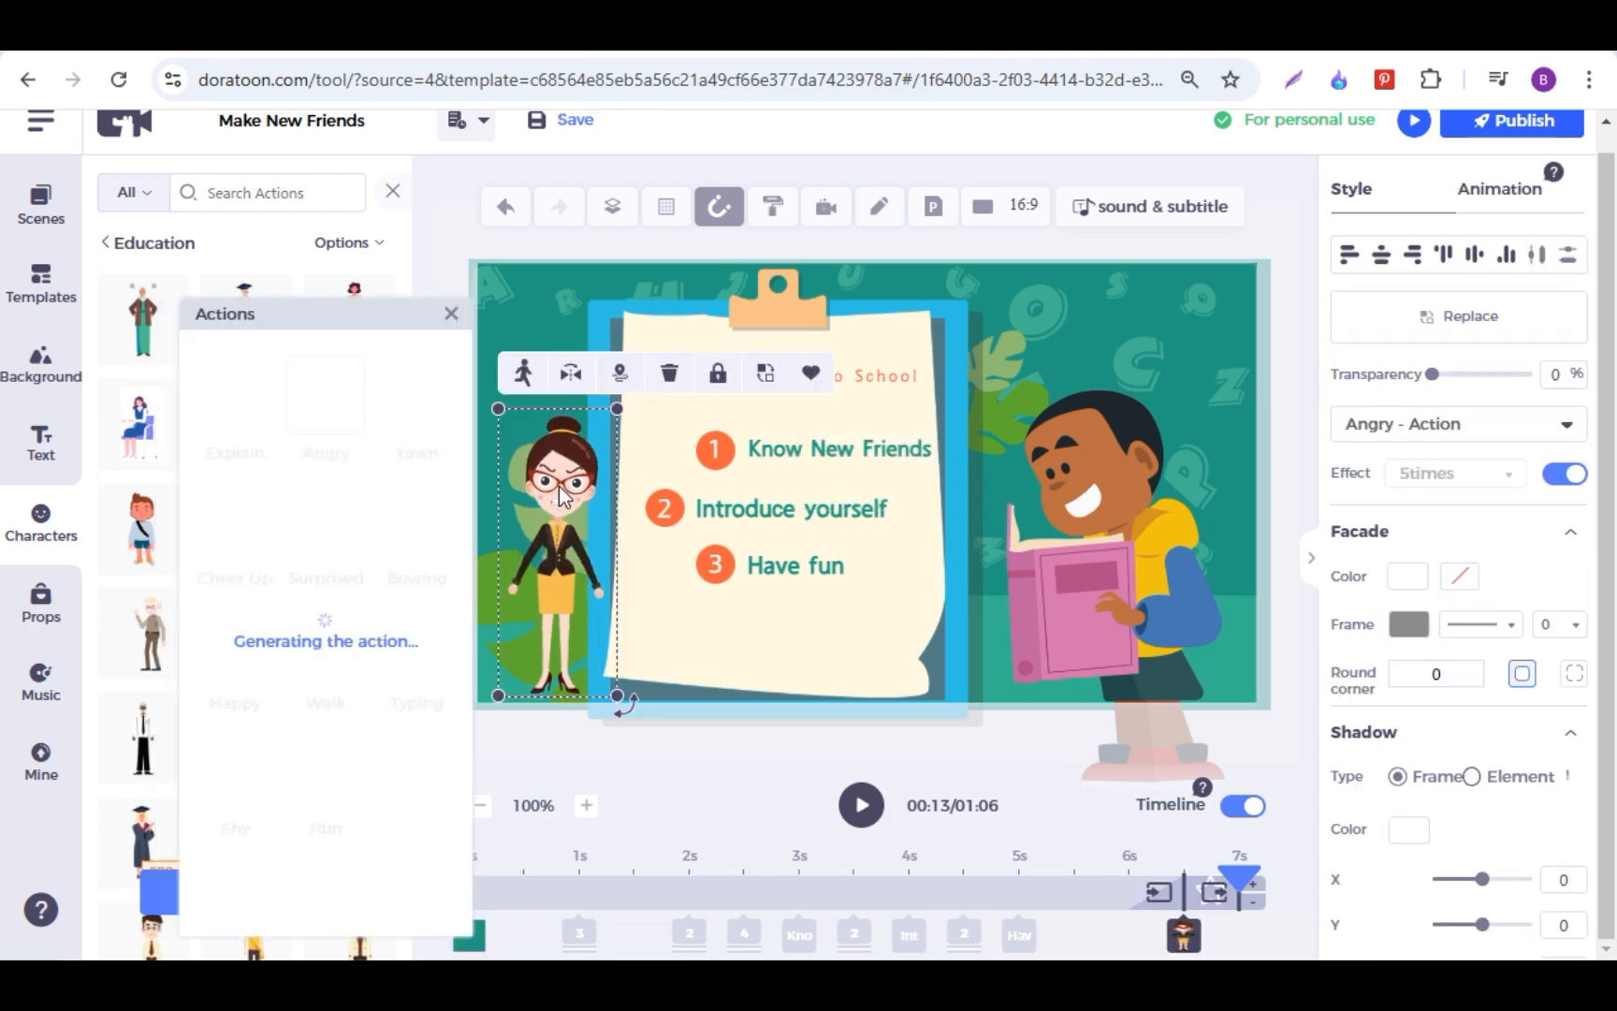
pyautogui.click(577, 382)
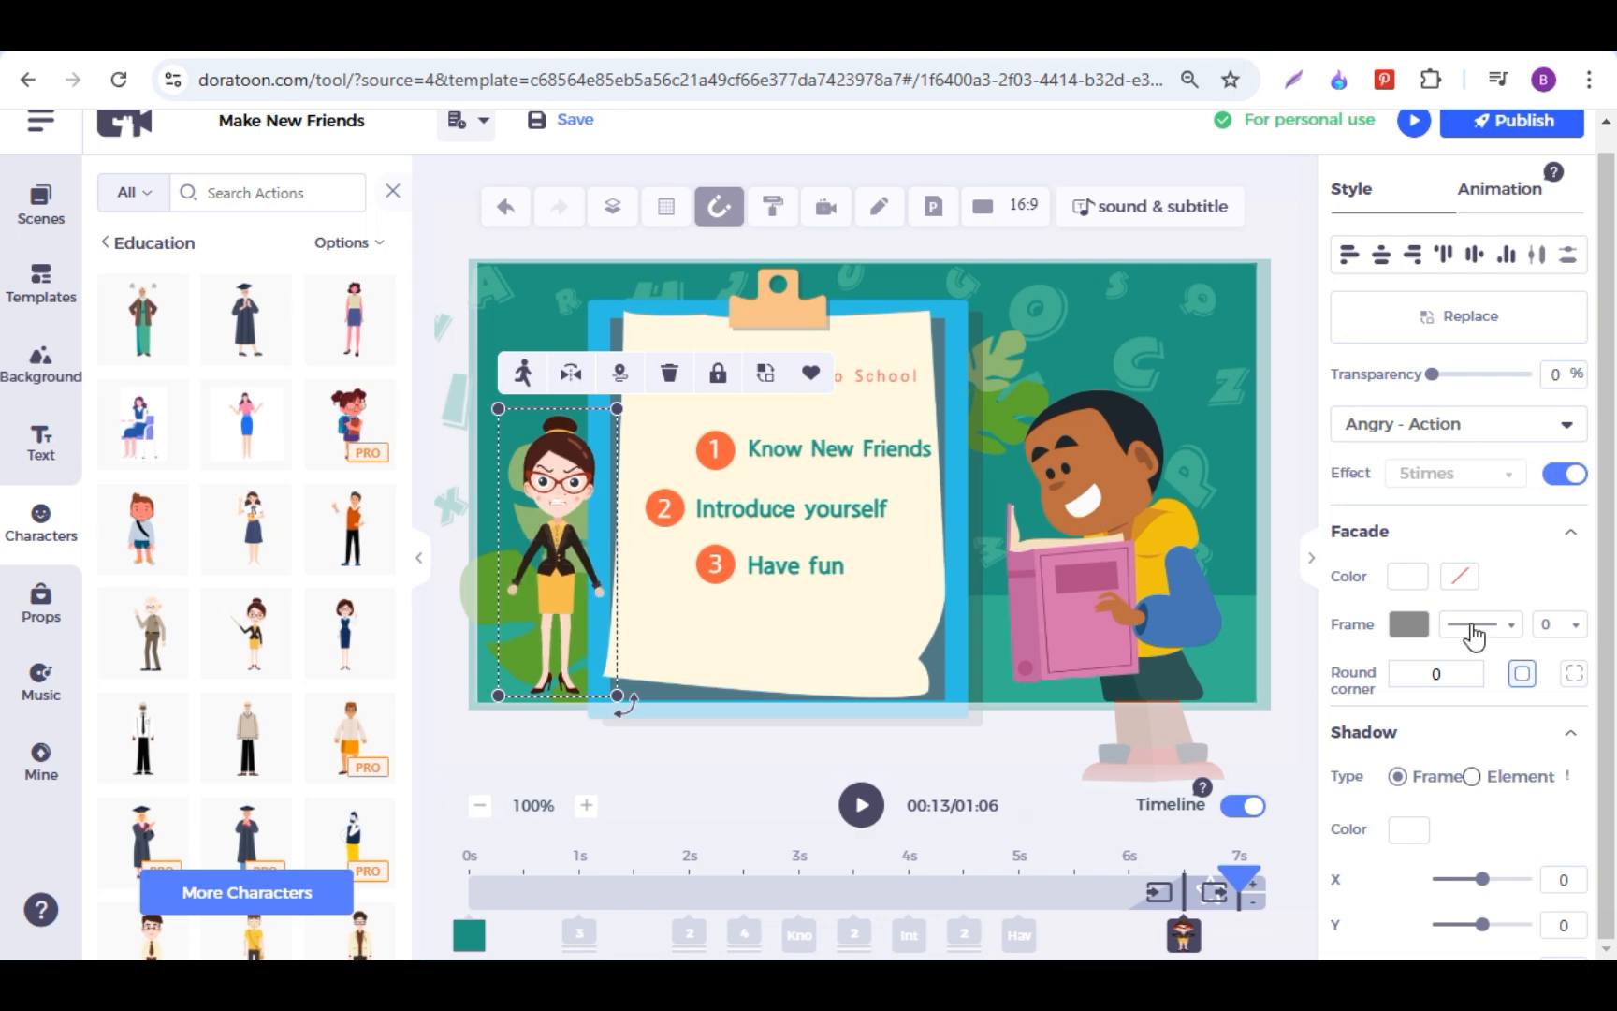
pyautogui.scroll(-6, 1497, 721)
pyautogui.scroll(5, 1469, 767)
pyautogui.scroll(1, 1460, 739)
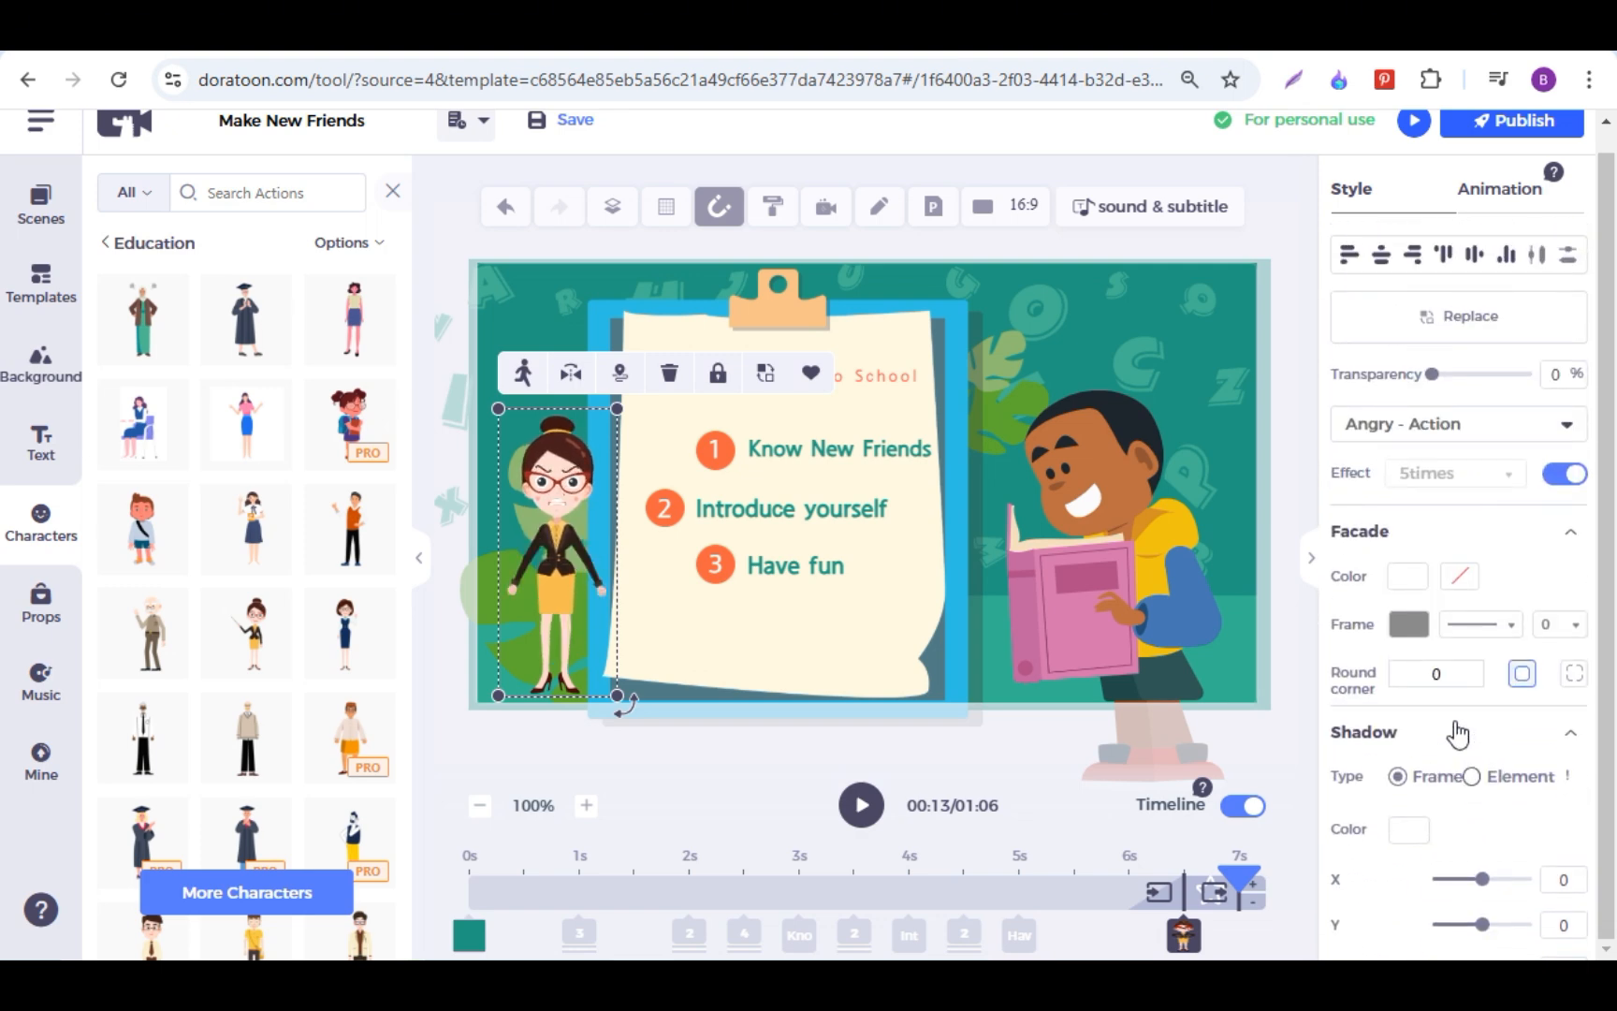
# Step: Browse the prop categories, from Business Communication through Home Living and 3D
pyautogui.click(42, 613)
pyautogui.click(656, 791)
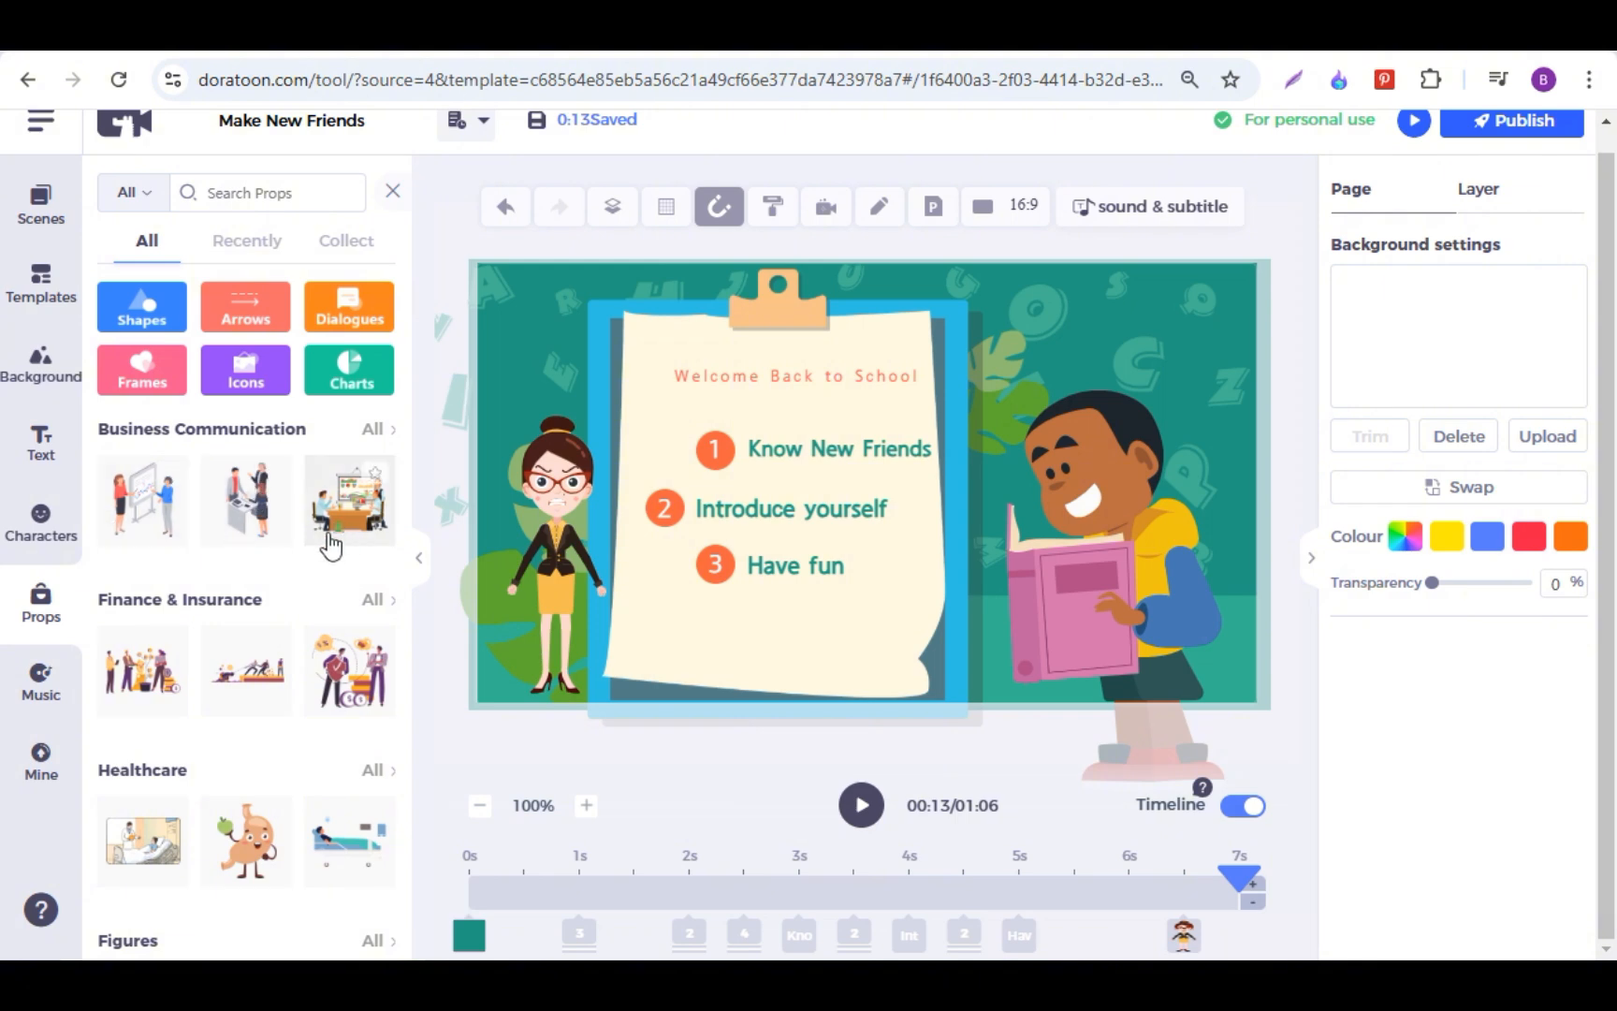
pyautogui.scroll(-5, 327, 543)
pyautogui.scroll(3, 323, 559)
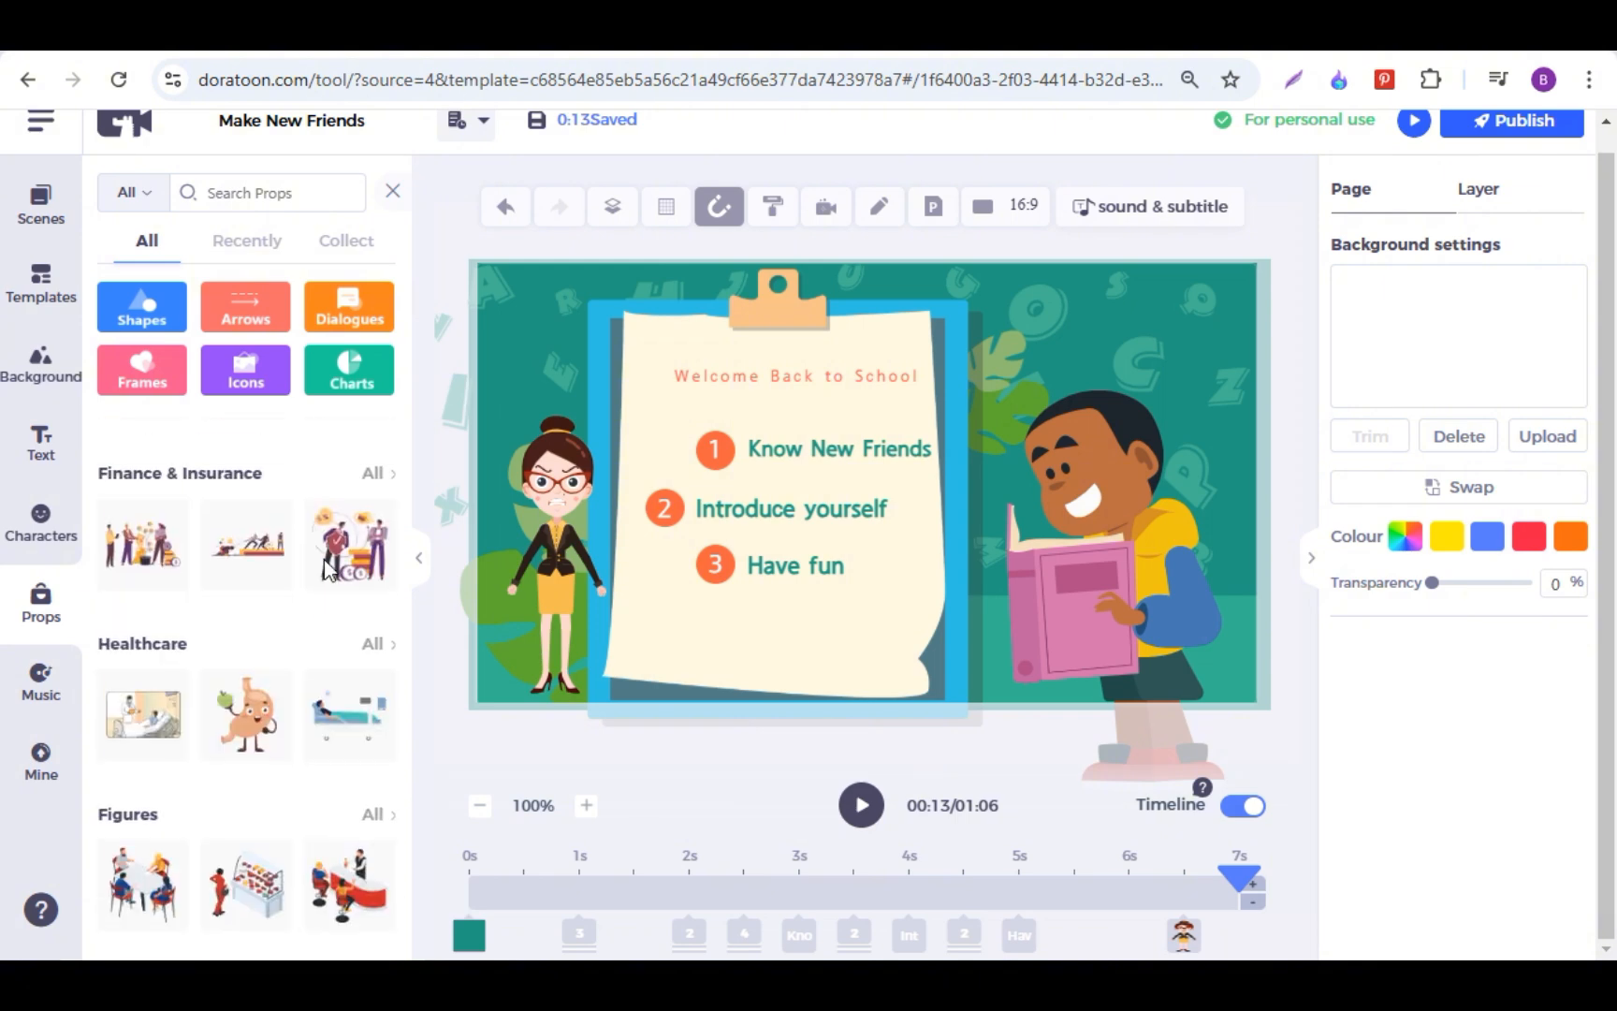
pyautogui.scroll(-5, 324, 559)
pyautogui.scroll(-8, 324, 559)
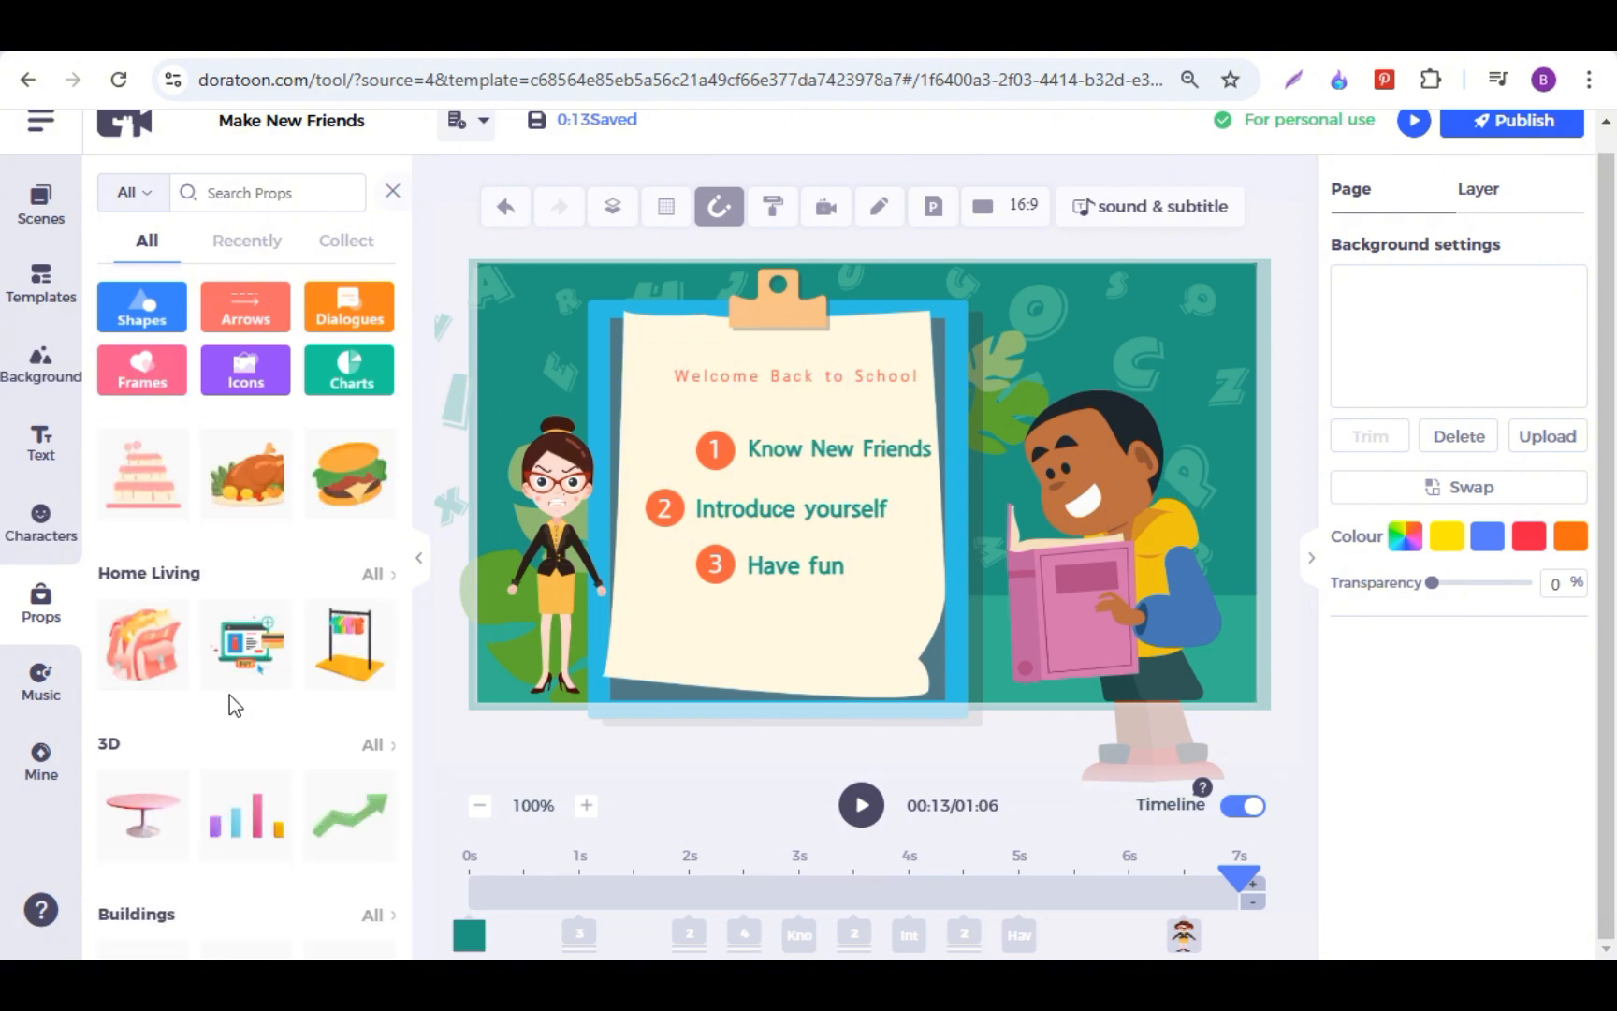
pyautogui.scroll(15, 236, 683)
# Step: Try the handshaking man and woman prop from Business Communication at a reduced size over the clipboard, and delete it
pyautogui.click(372, 459)
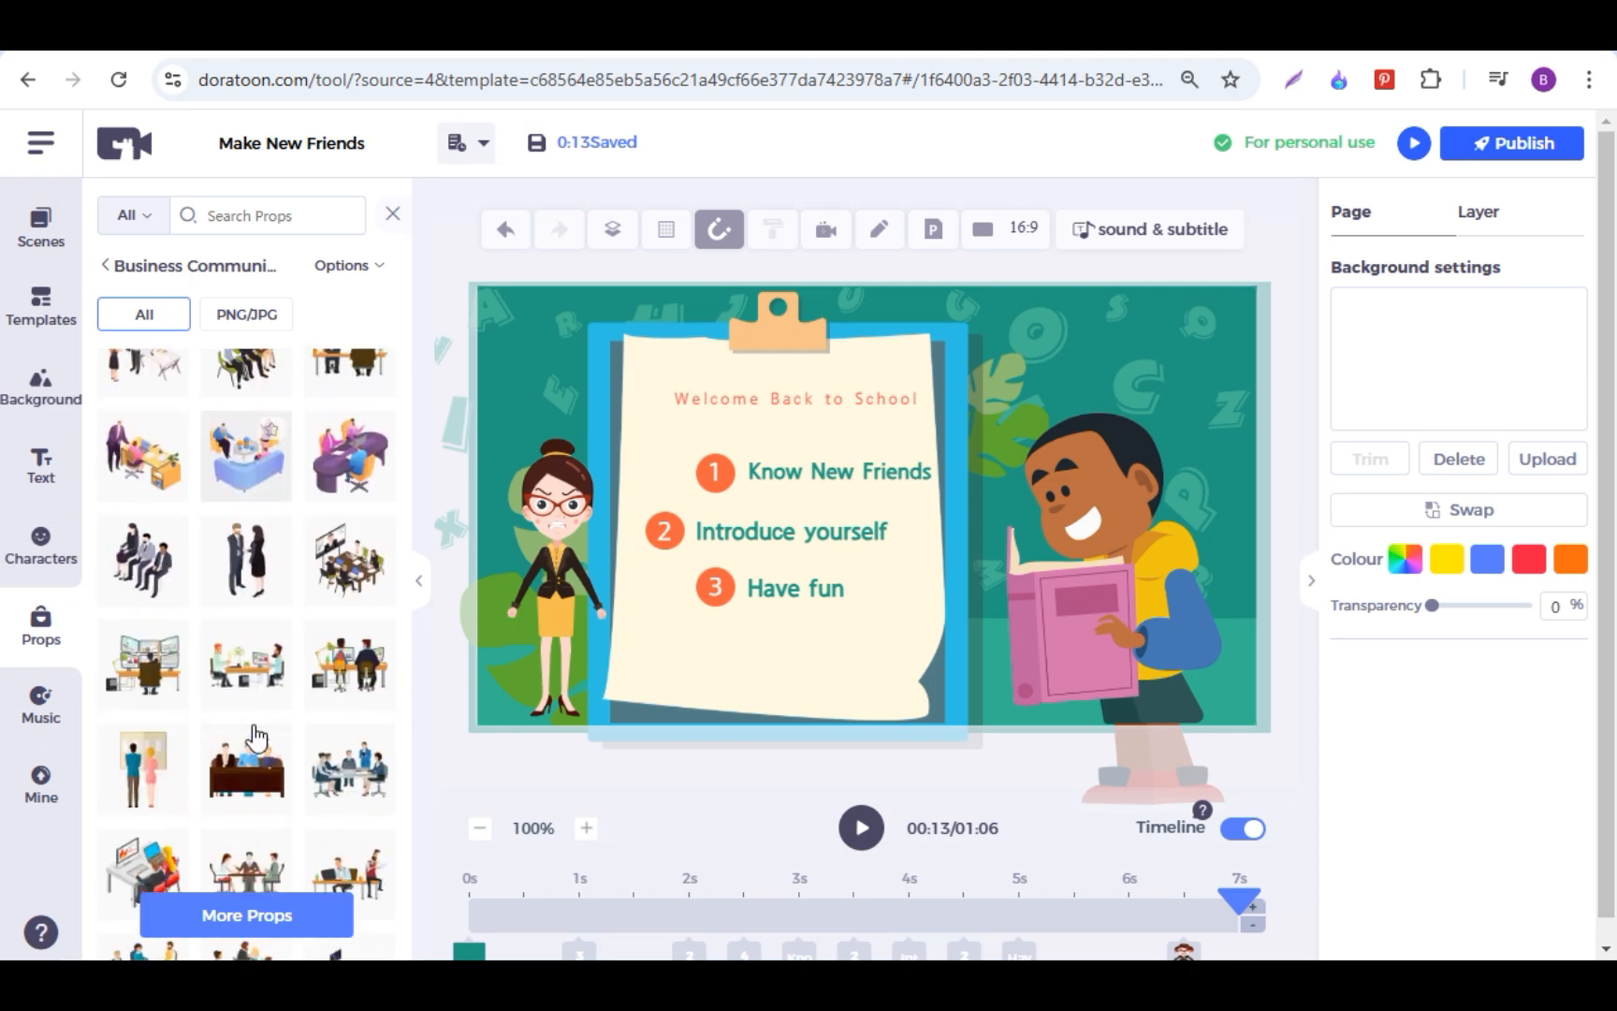
pyautogui.scroll(-3, 260, 737)
pyautogui.scroll(2, 257, 737)
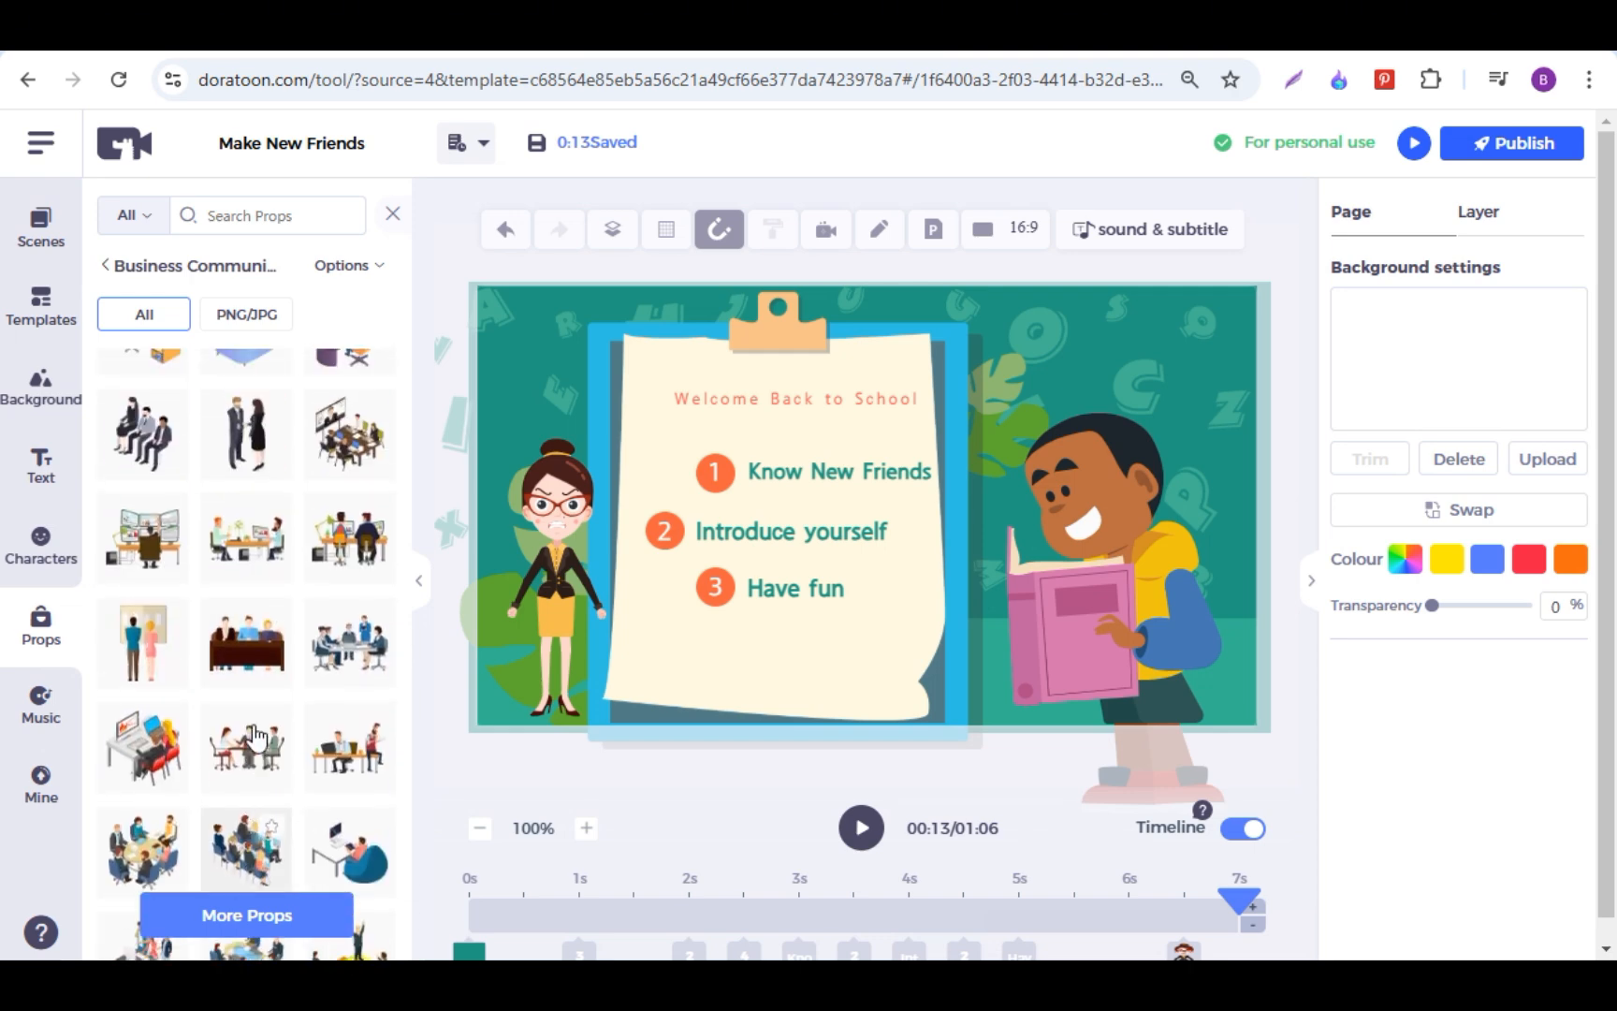
pyautogui.click(243, 447)
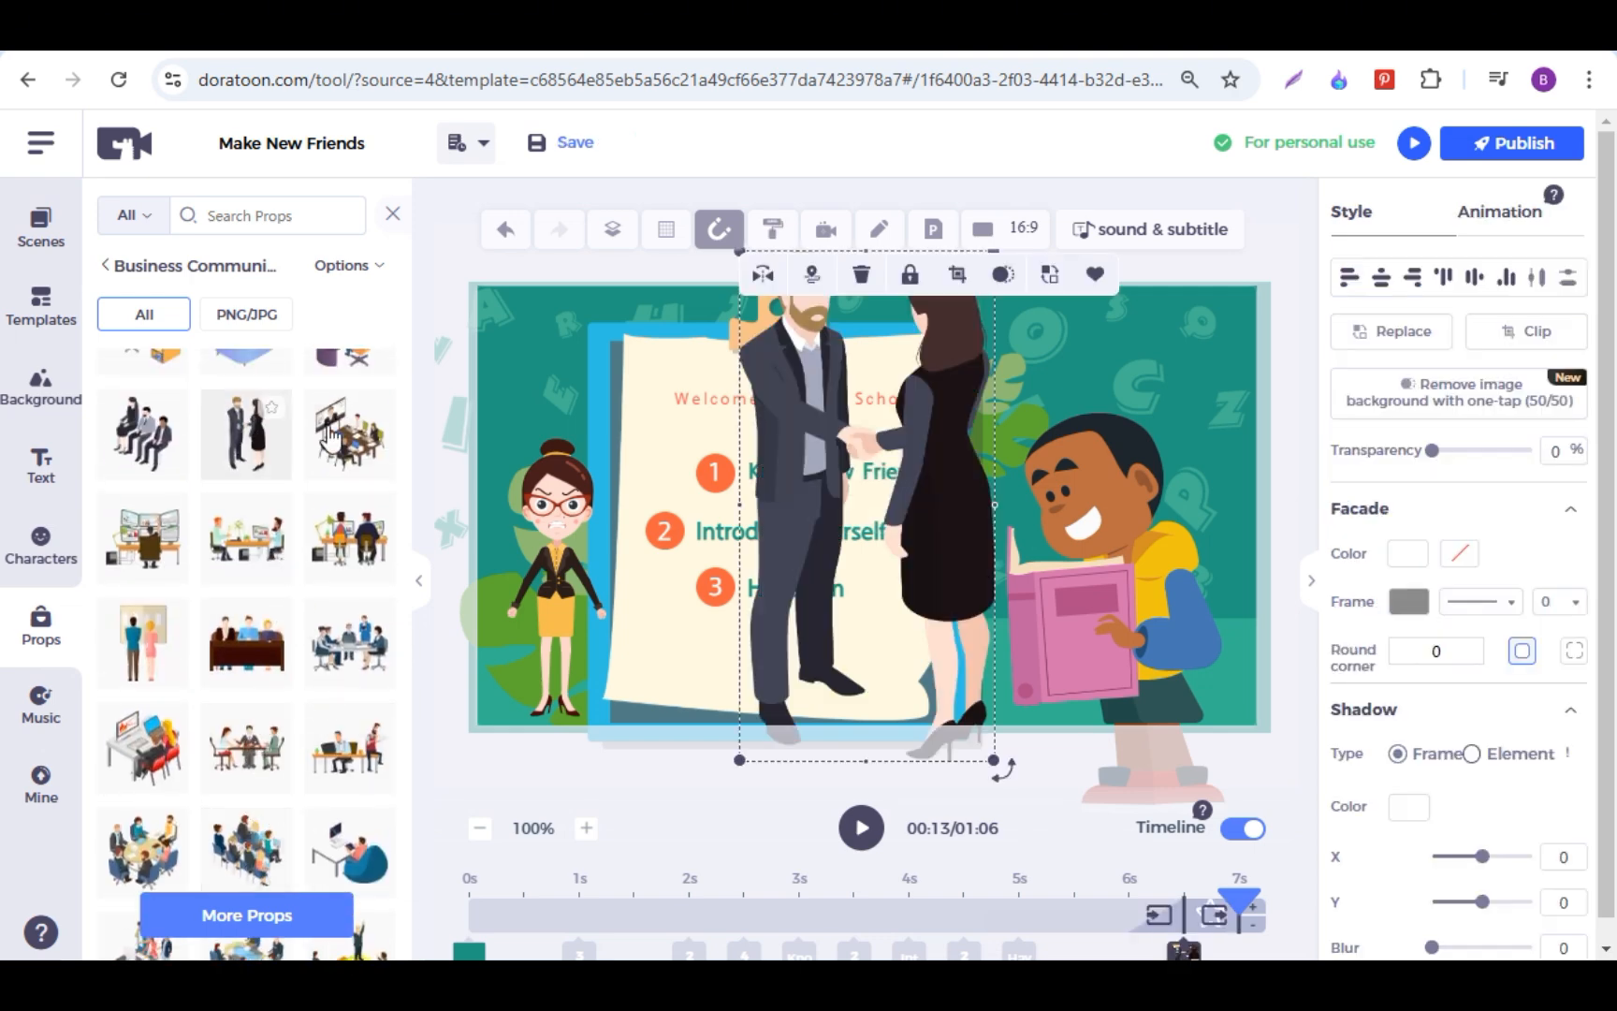
pyautogui.moveTo(994, 760); pyautogui.dragTo(865, 512)
pyautogui.moveTo(831, 447)
pyautogui.mouseDown()
pyautogui.moveTo(841, 516)
pyautogui.moveTo(824, 469)
pyautogui.mouseUp()
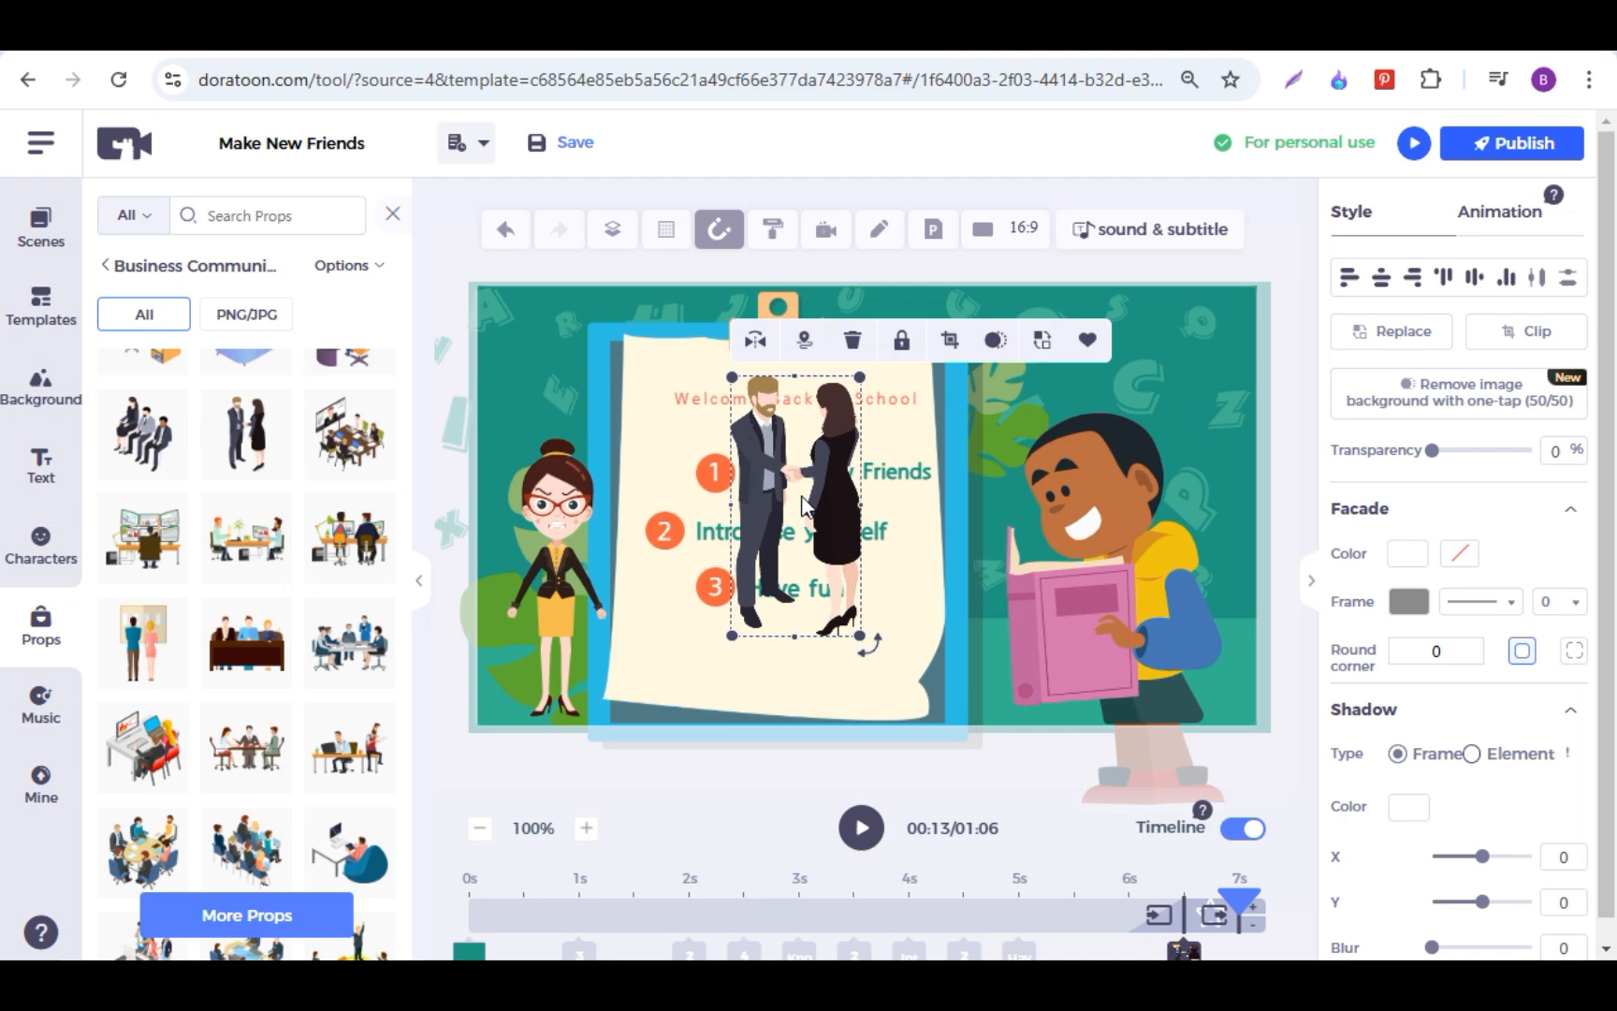
pyautogui.click(852, 340)
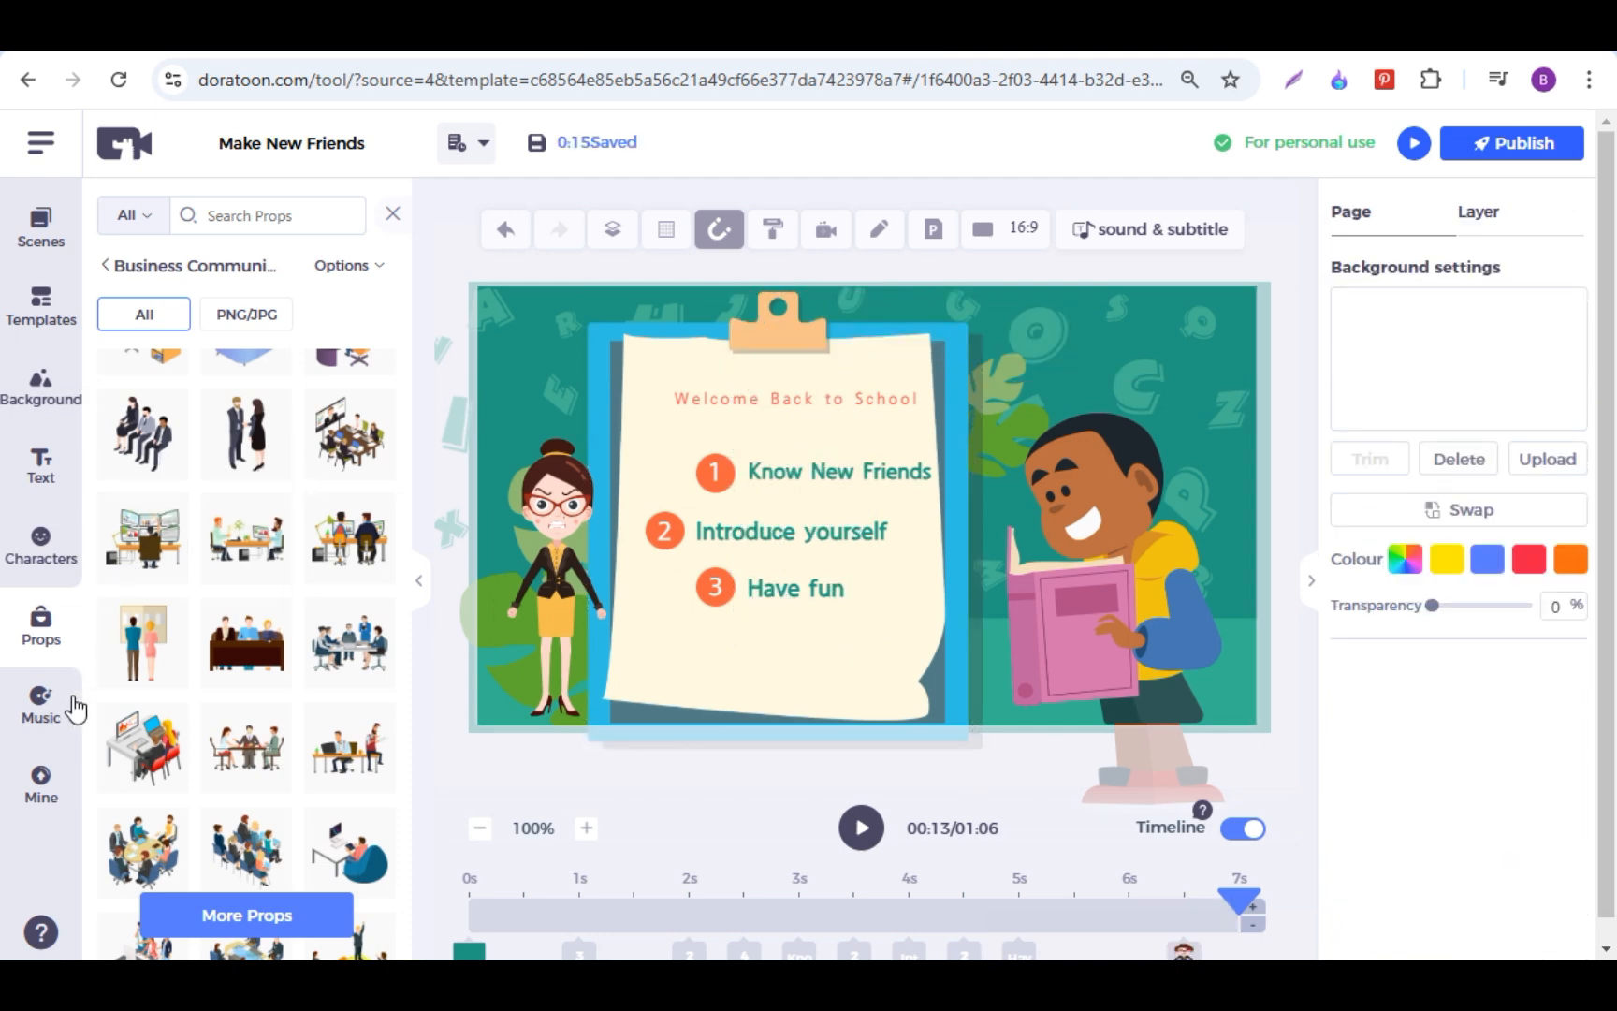
# Step: Examine the music library and the personal uploads for image, audio and video material
pyautogui.click(42, 719)
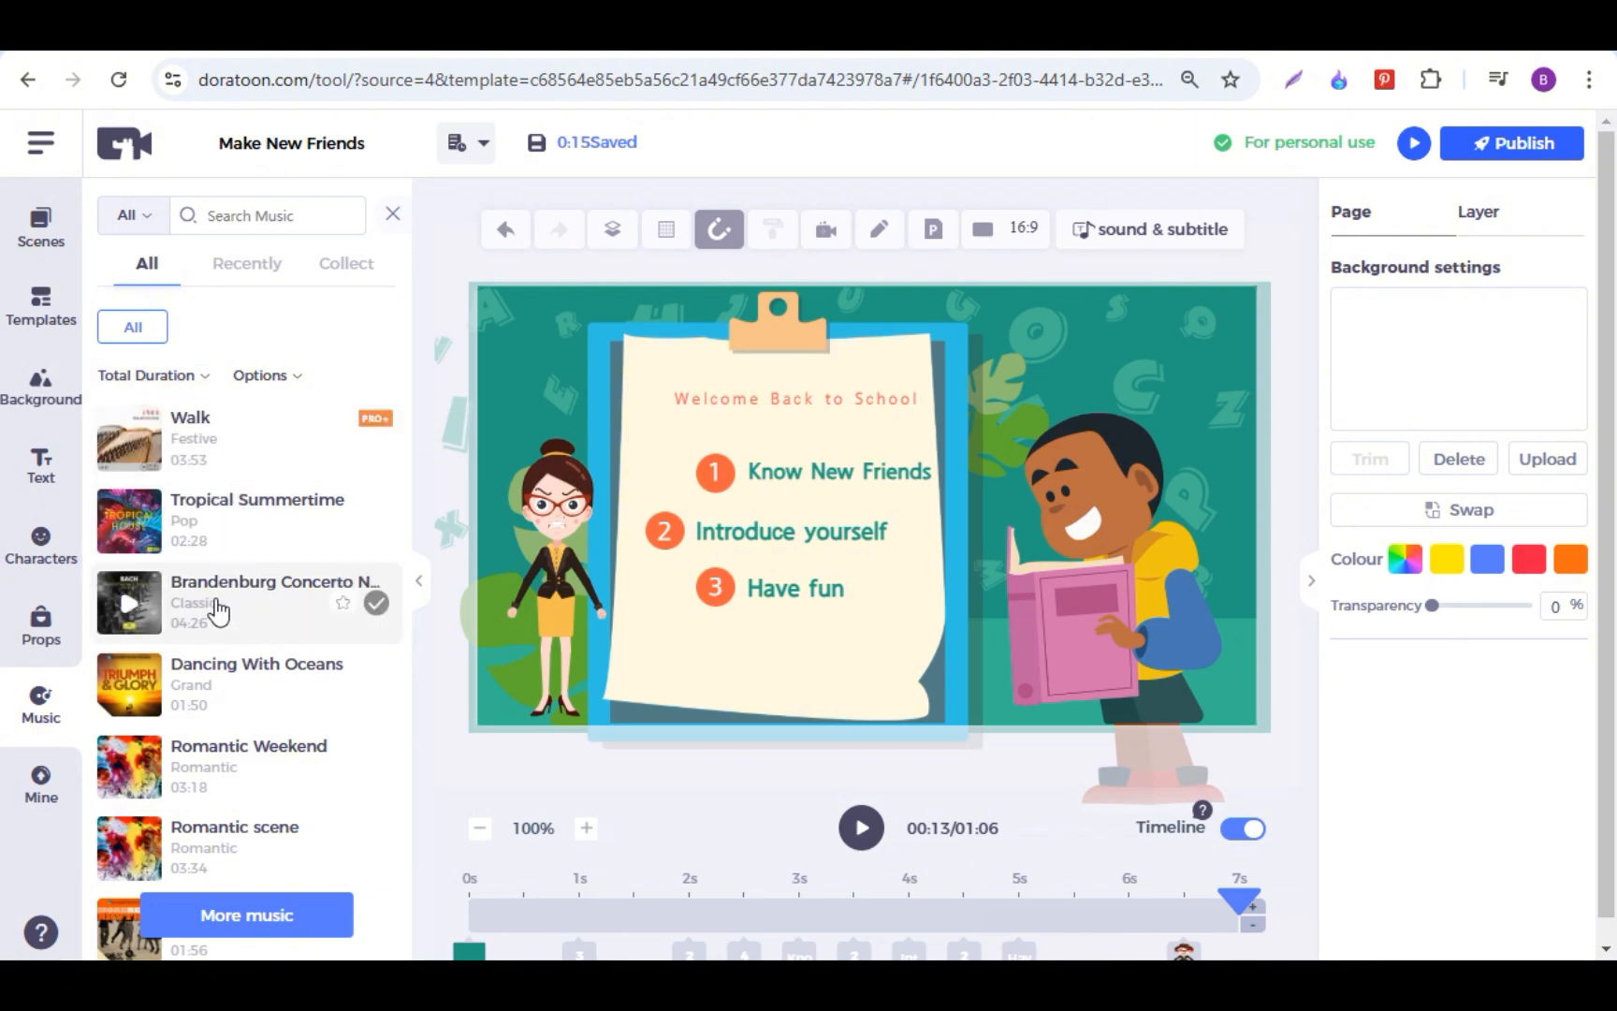
pyautogui.scroll(-10, 252, 609)
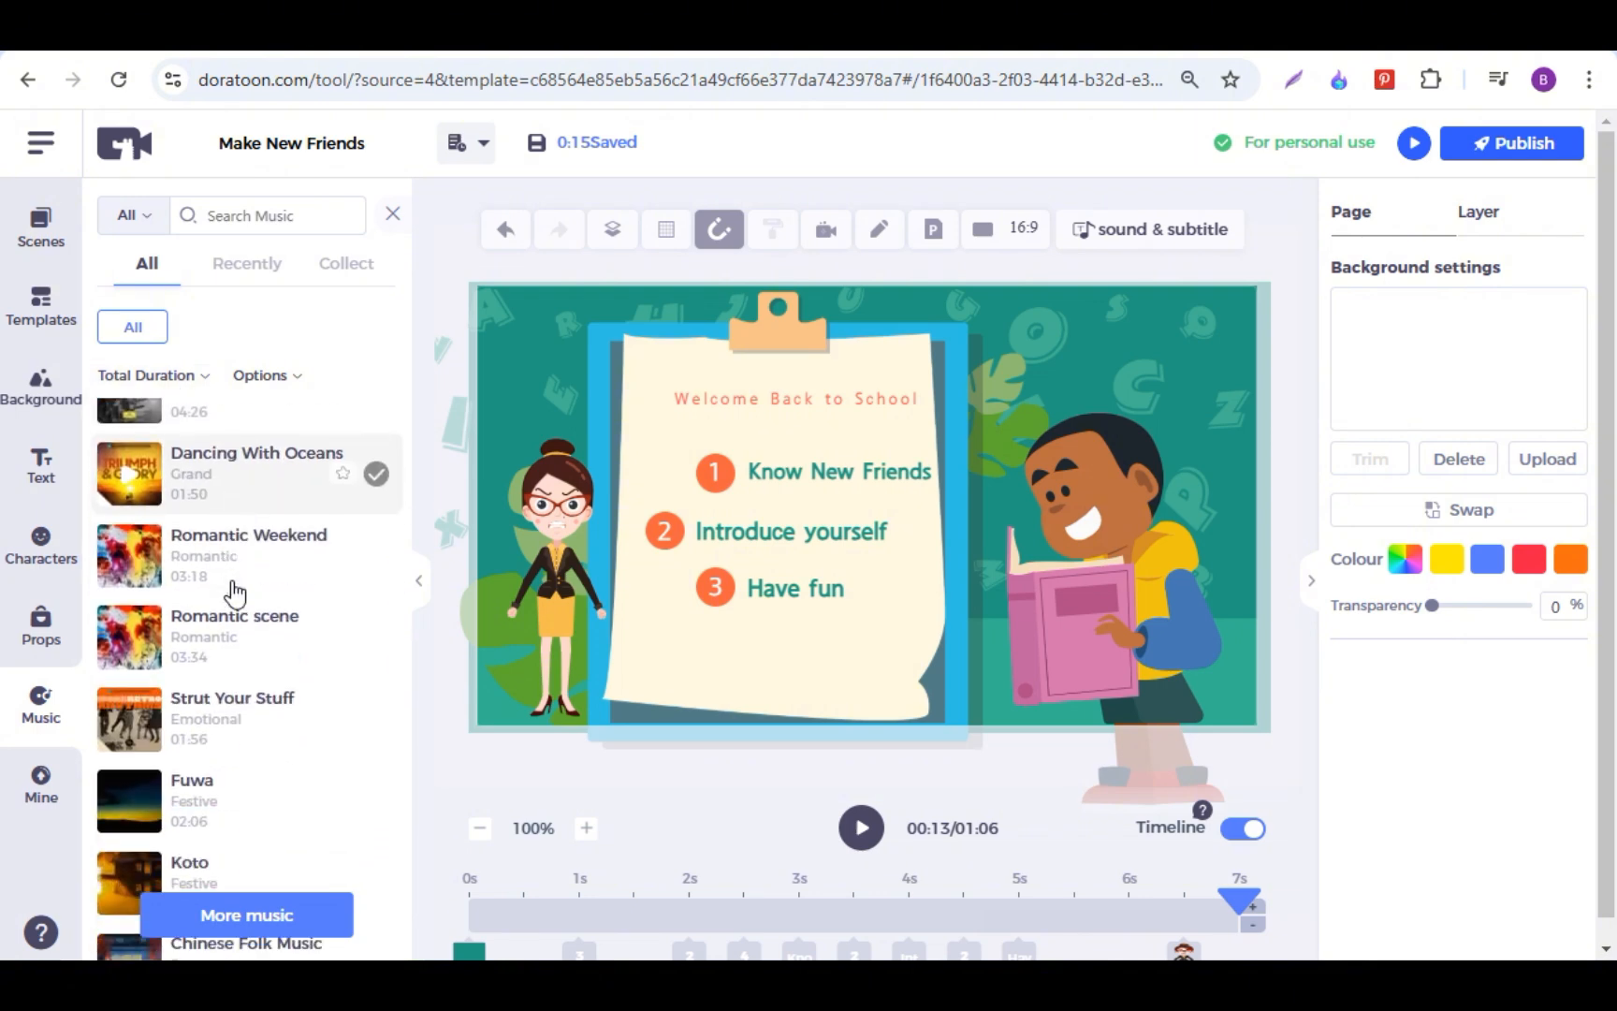
pyautogui.click(41, 782)
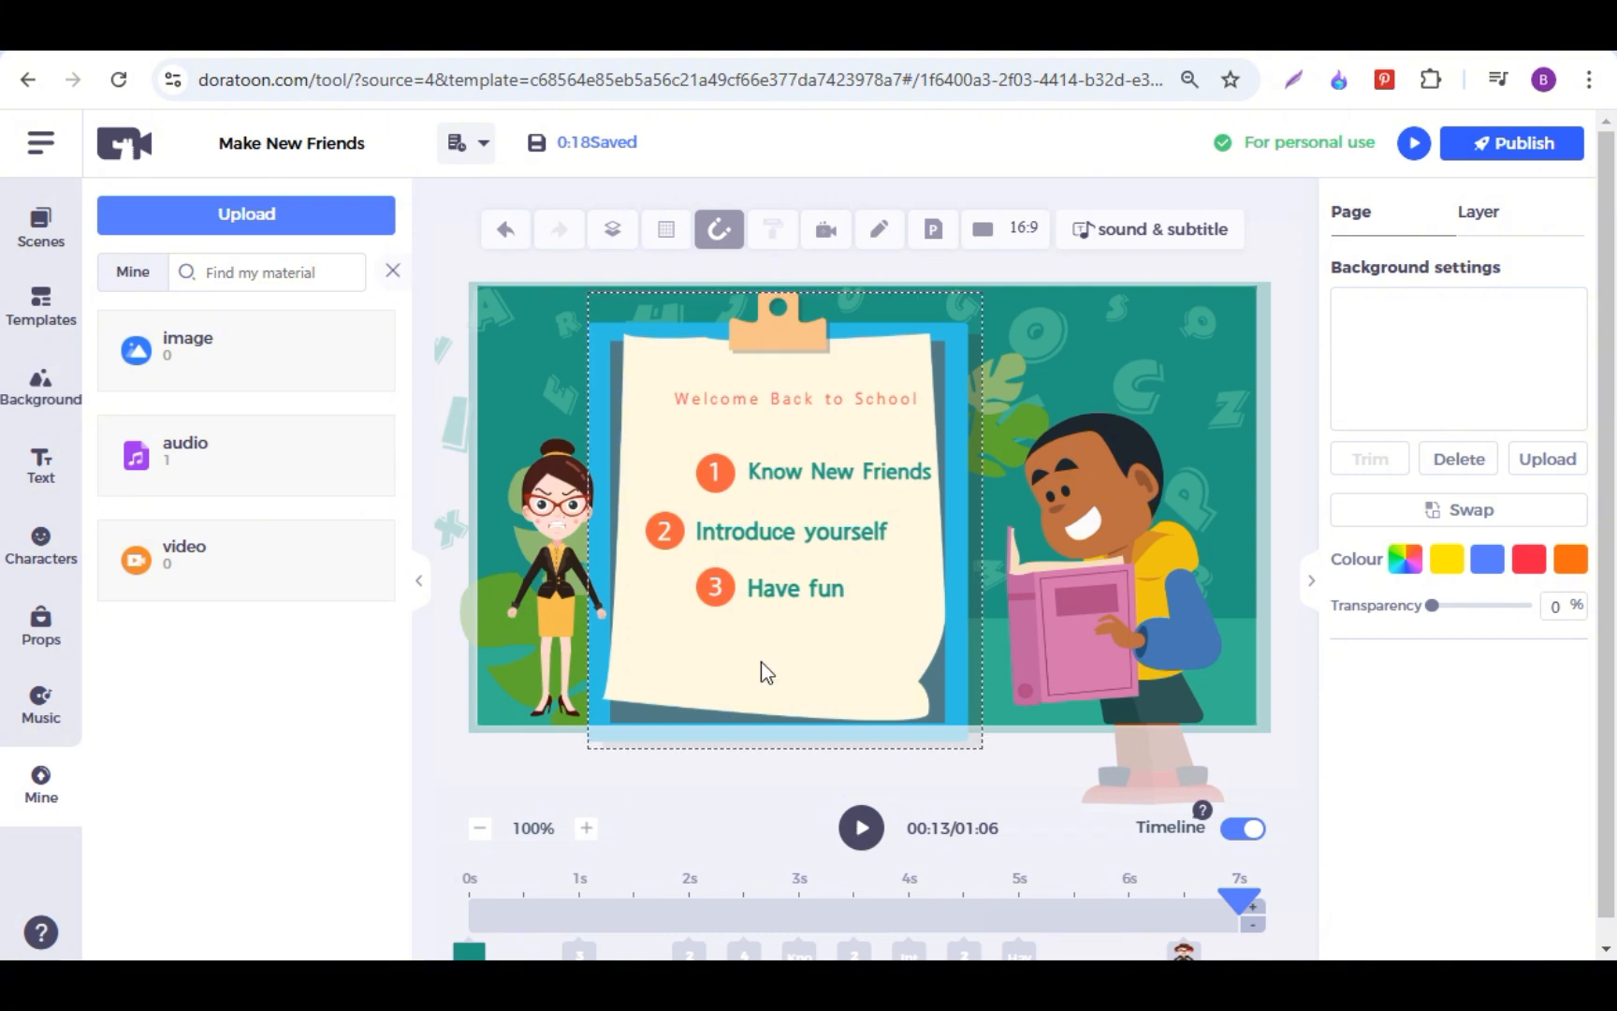
# Step: Delete the teacher character from the second scene
pyautogui.click(1184, 950)
pyautogui.click(662, 394)
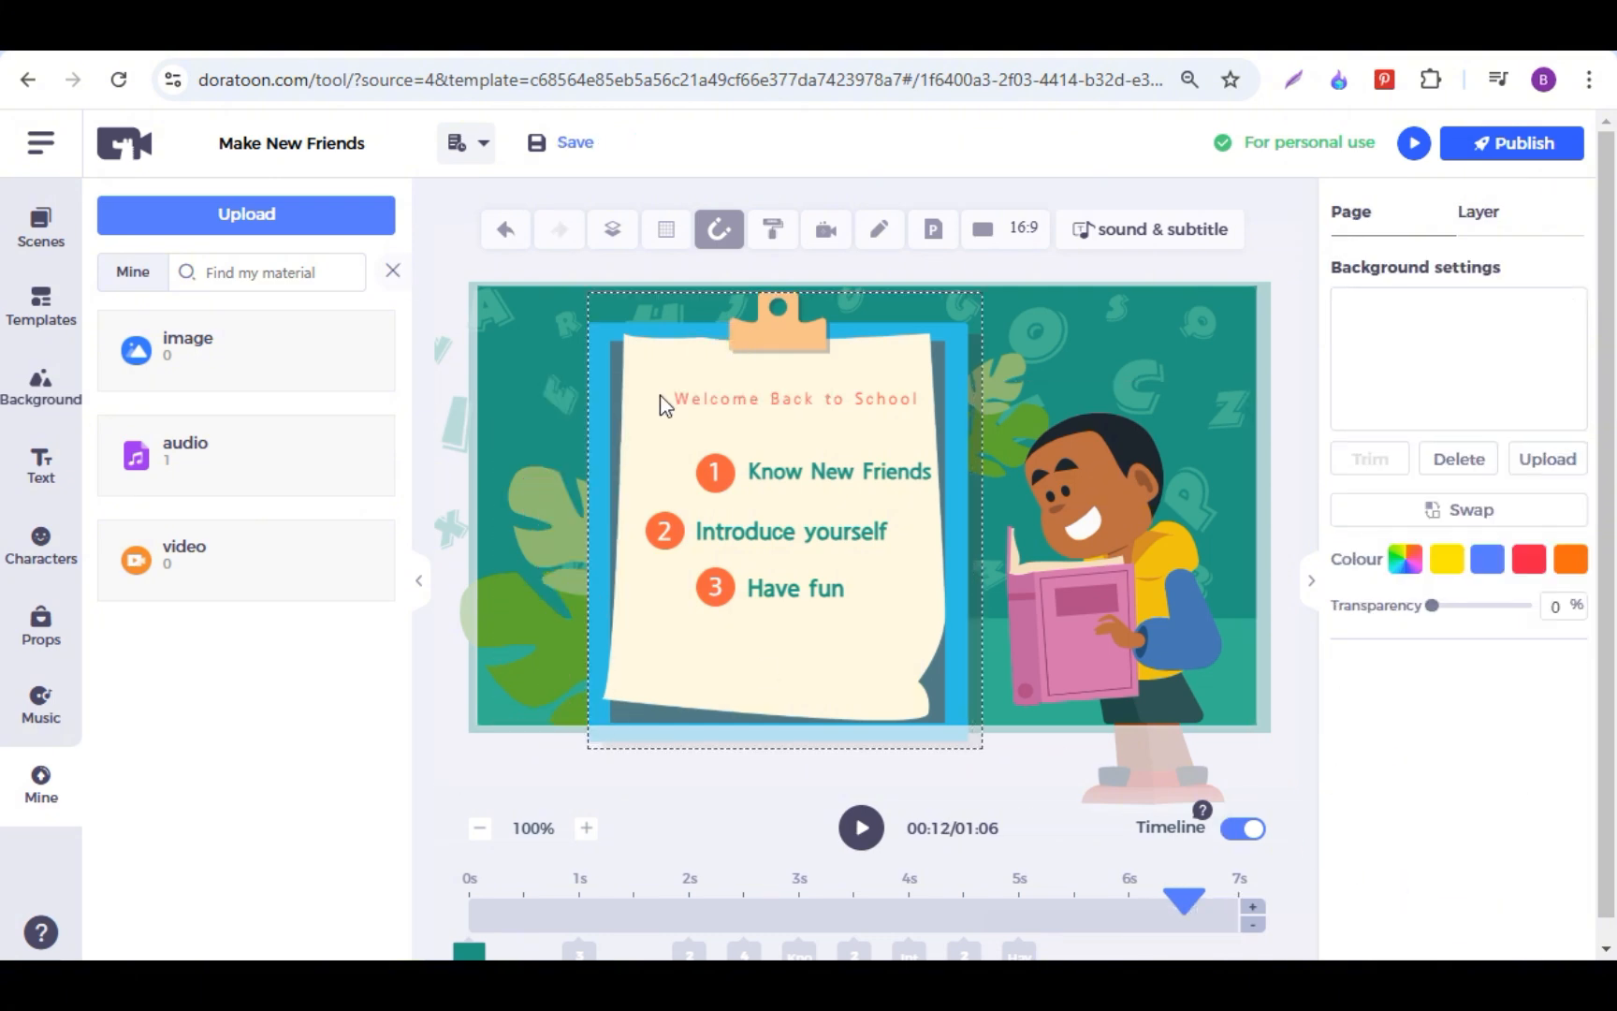
# Step: Open the sound and subtitle editor, try adding a subtitle at the playhead, and undo it
pyautogui.click(1167, 232)
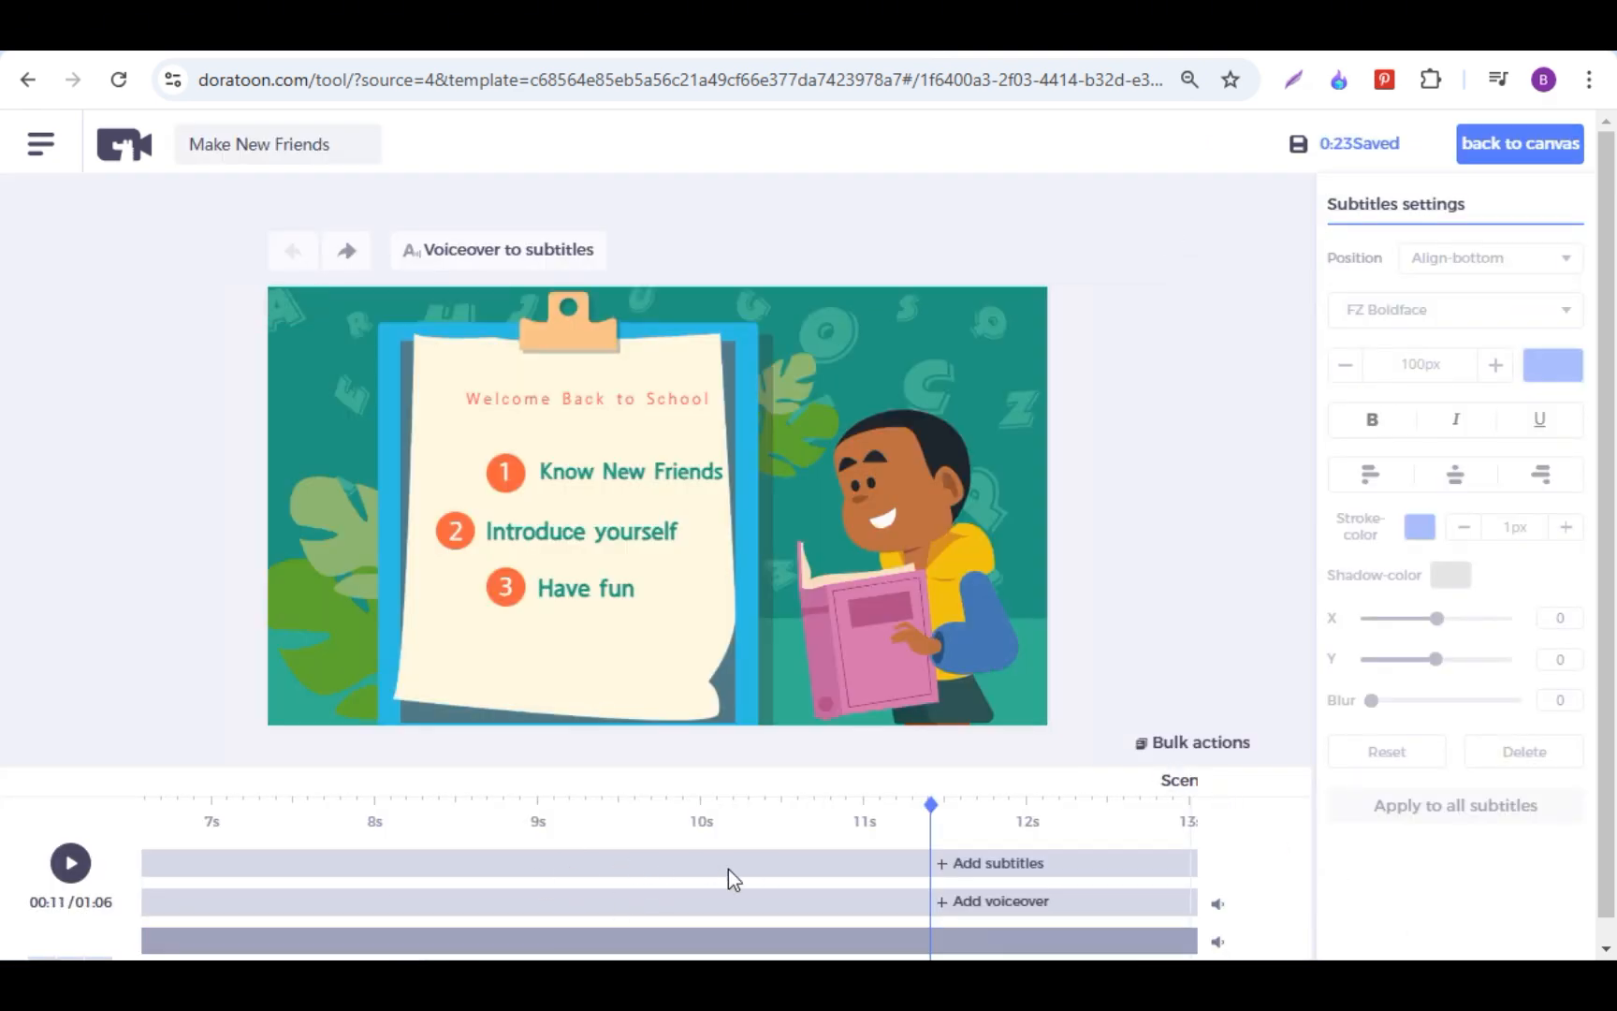
pyautogui.click(997, 863)
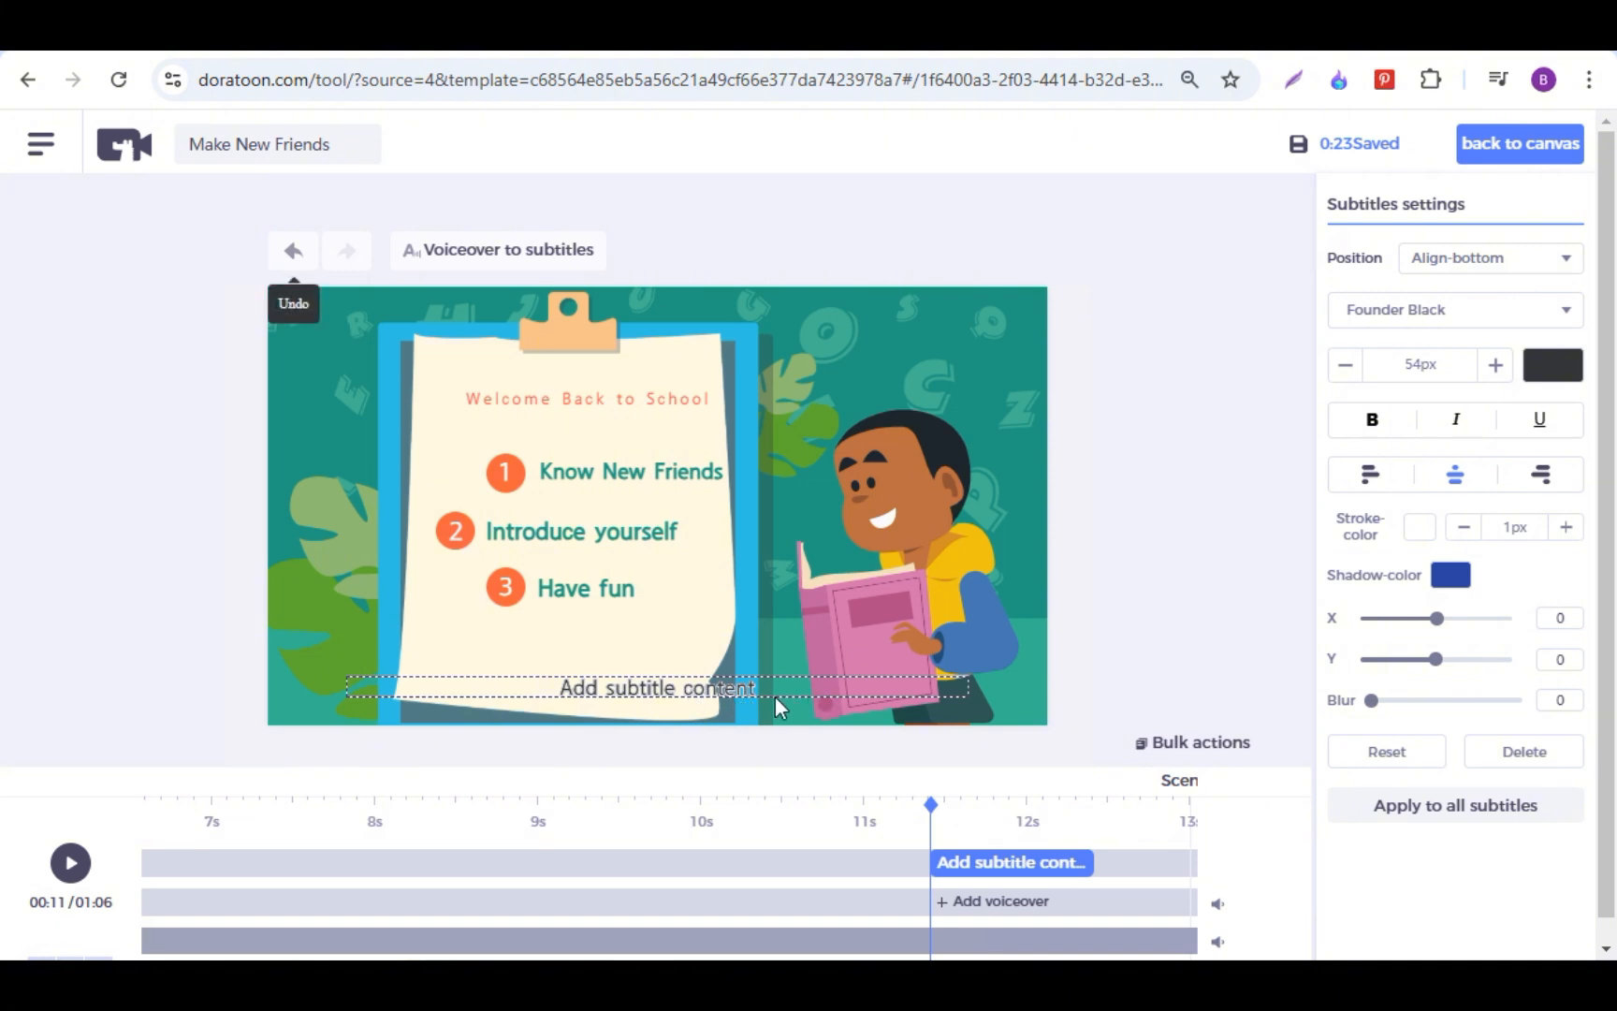
pyautogui.hotkey('ctrl', 'z')
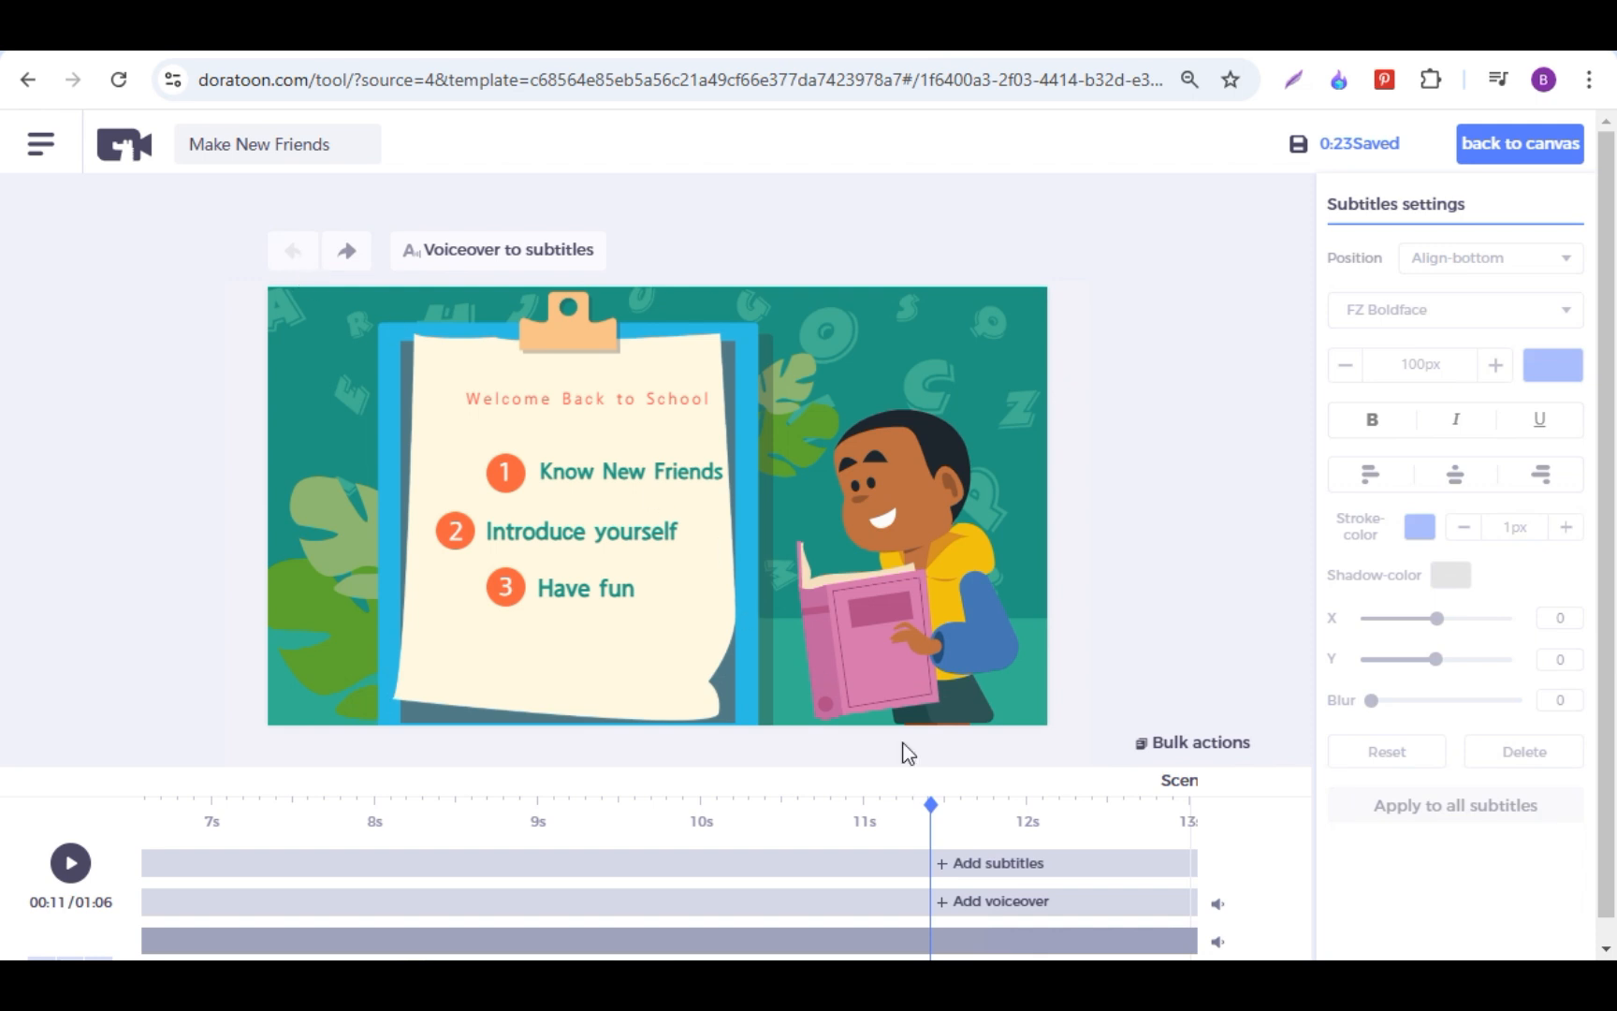
# Step: Start a text-to-speech voiceover at the playhead with the text "HELLO FIRIEND HOW ARE YOU"
pyautogui.click(982, 913)
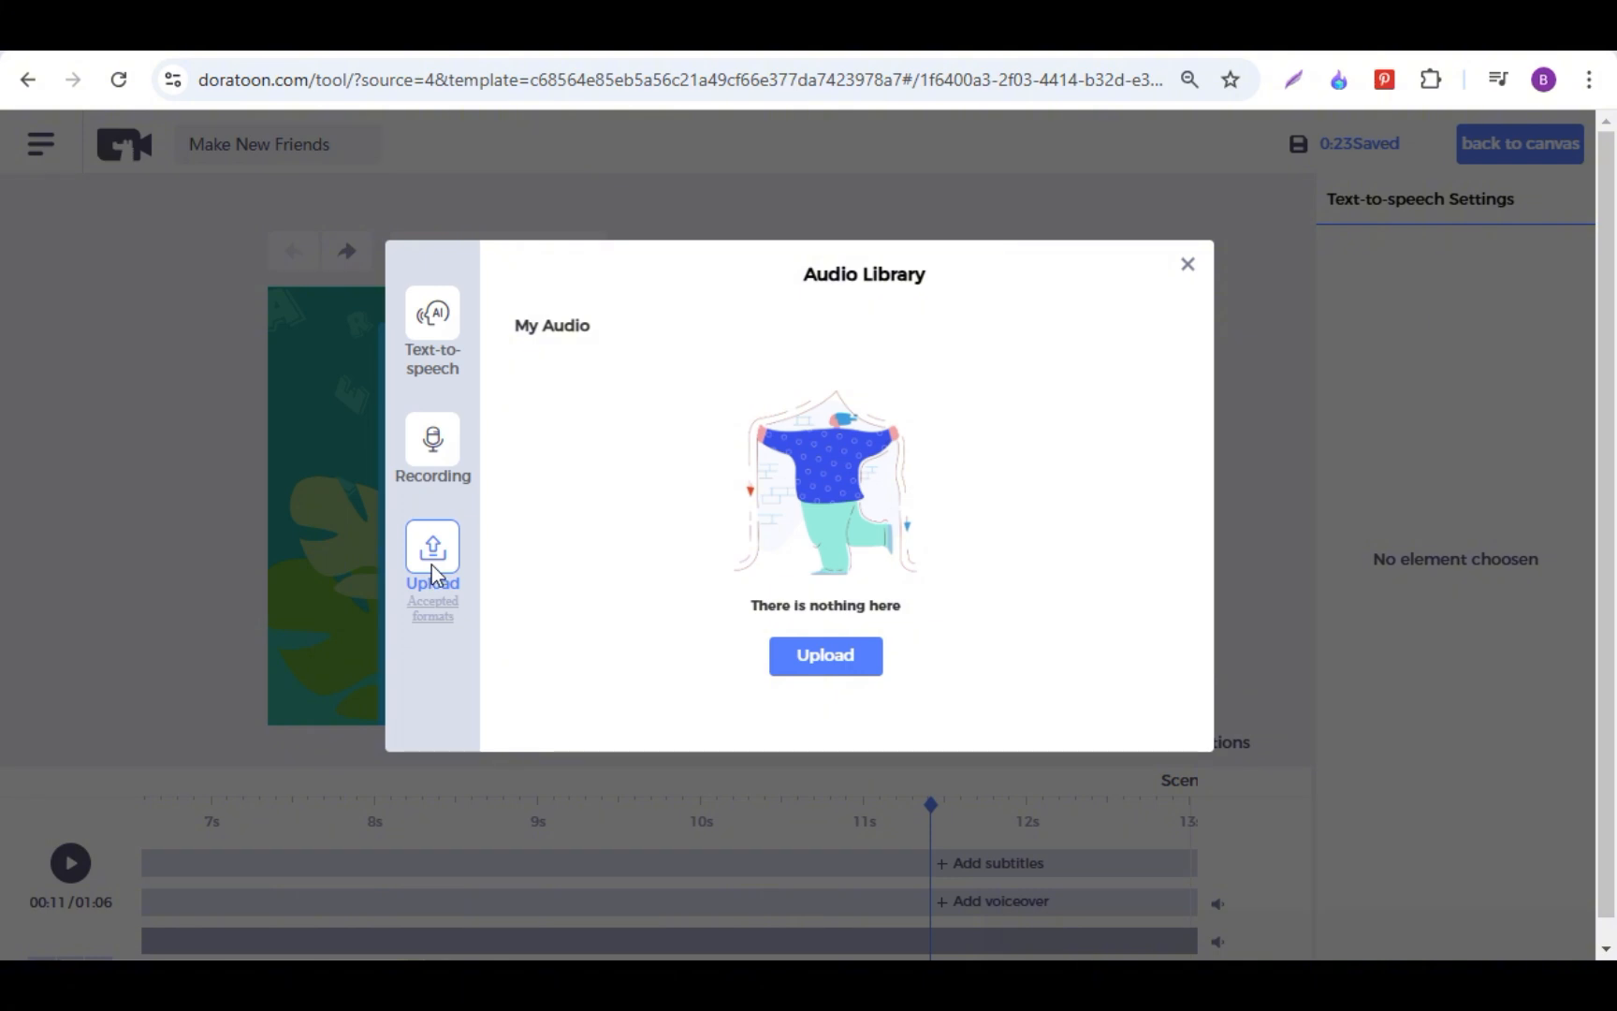
pyautogui.click(450, 335)
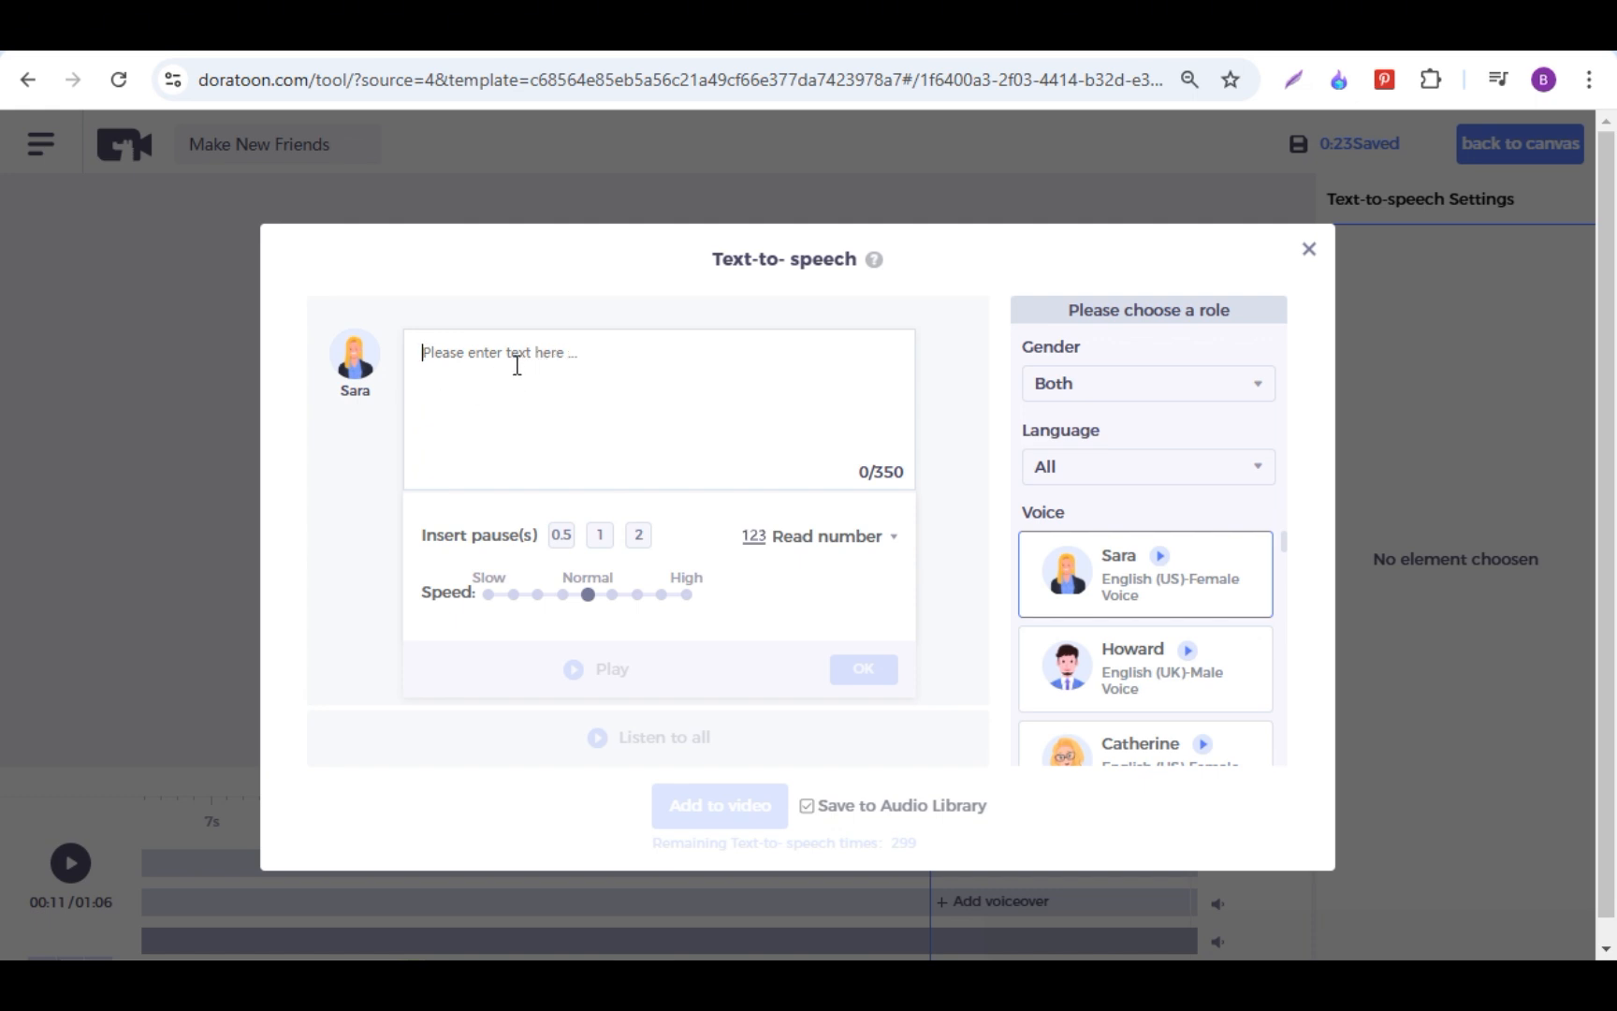
pyautogui.write('HeLLO F')
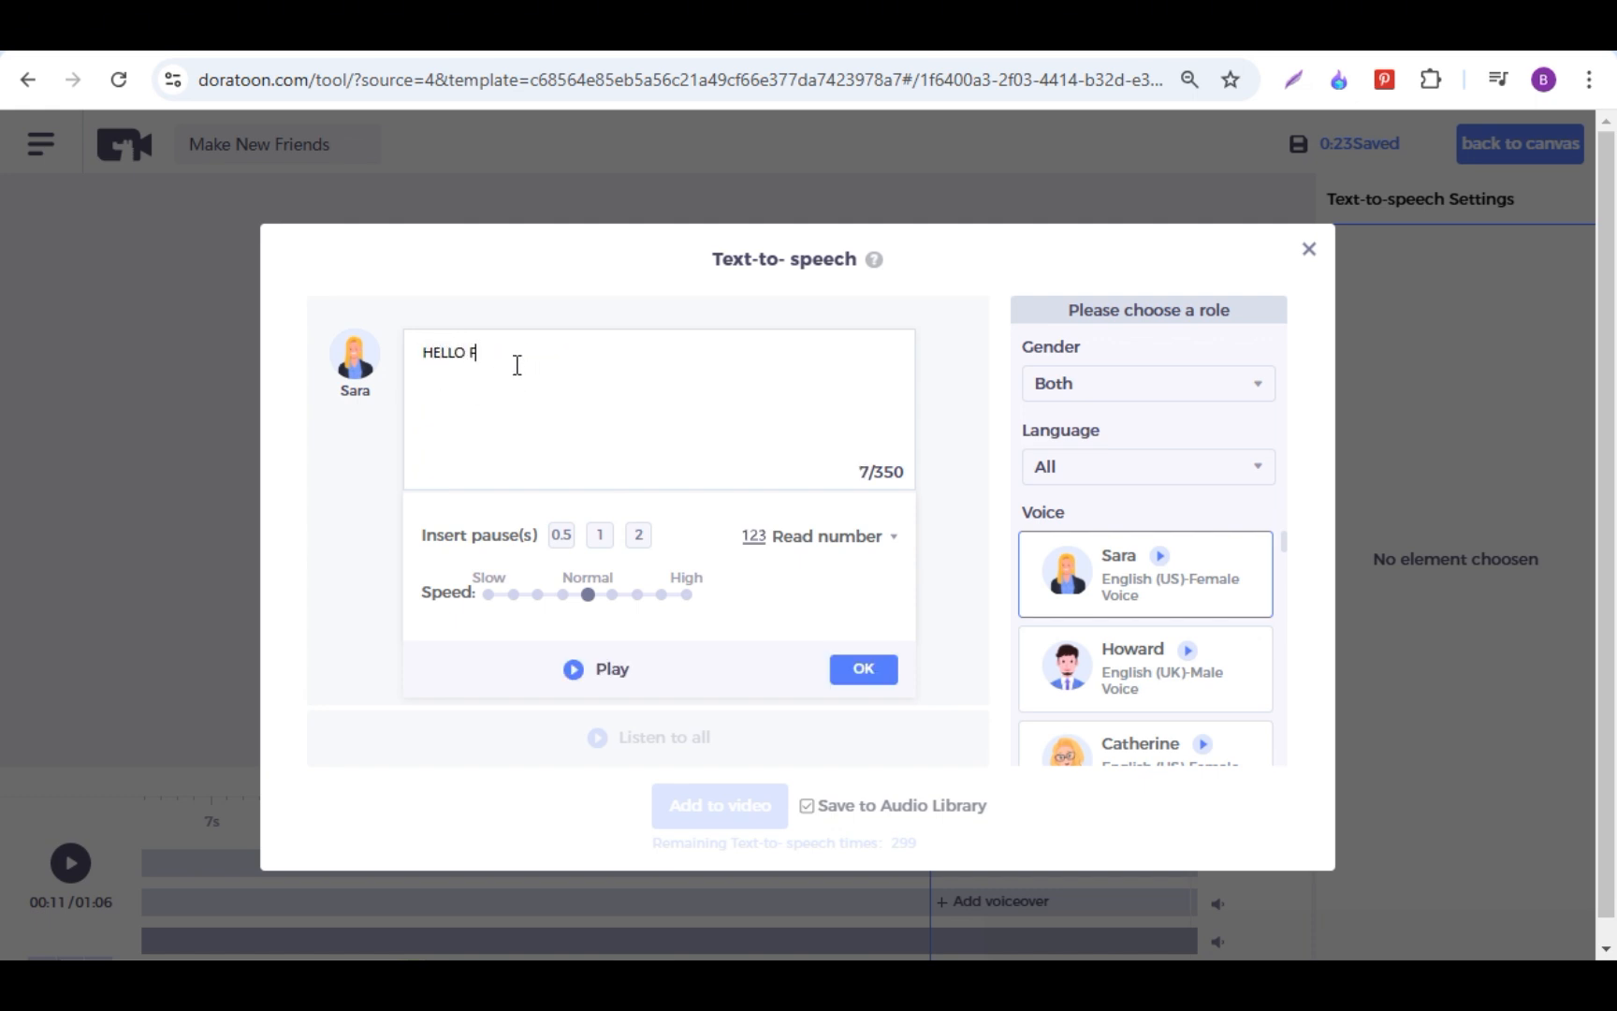
pyautogui.write('IRIEND HOW ARE YOU')
# Step: Look through the voiceover languages and voices, and choose Howard, the English (UK) male voice
pyautogui.click(1108, 468)
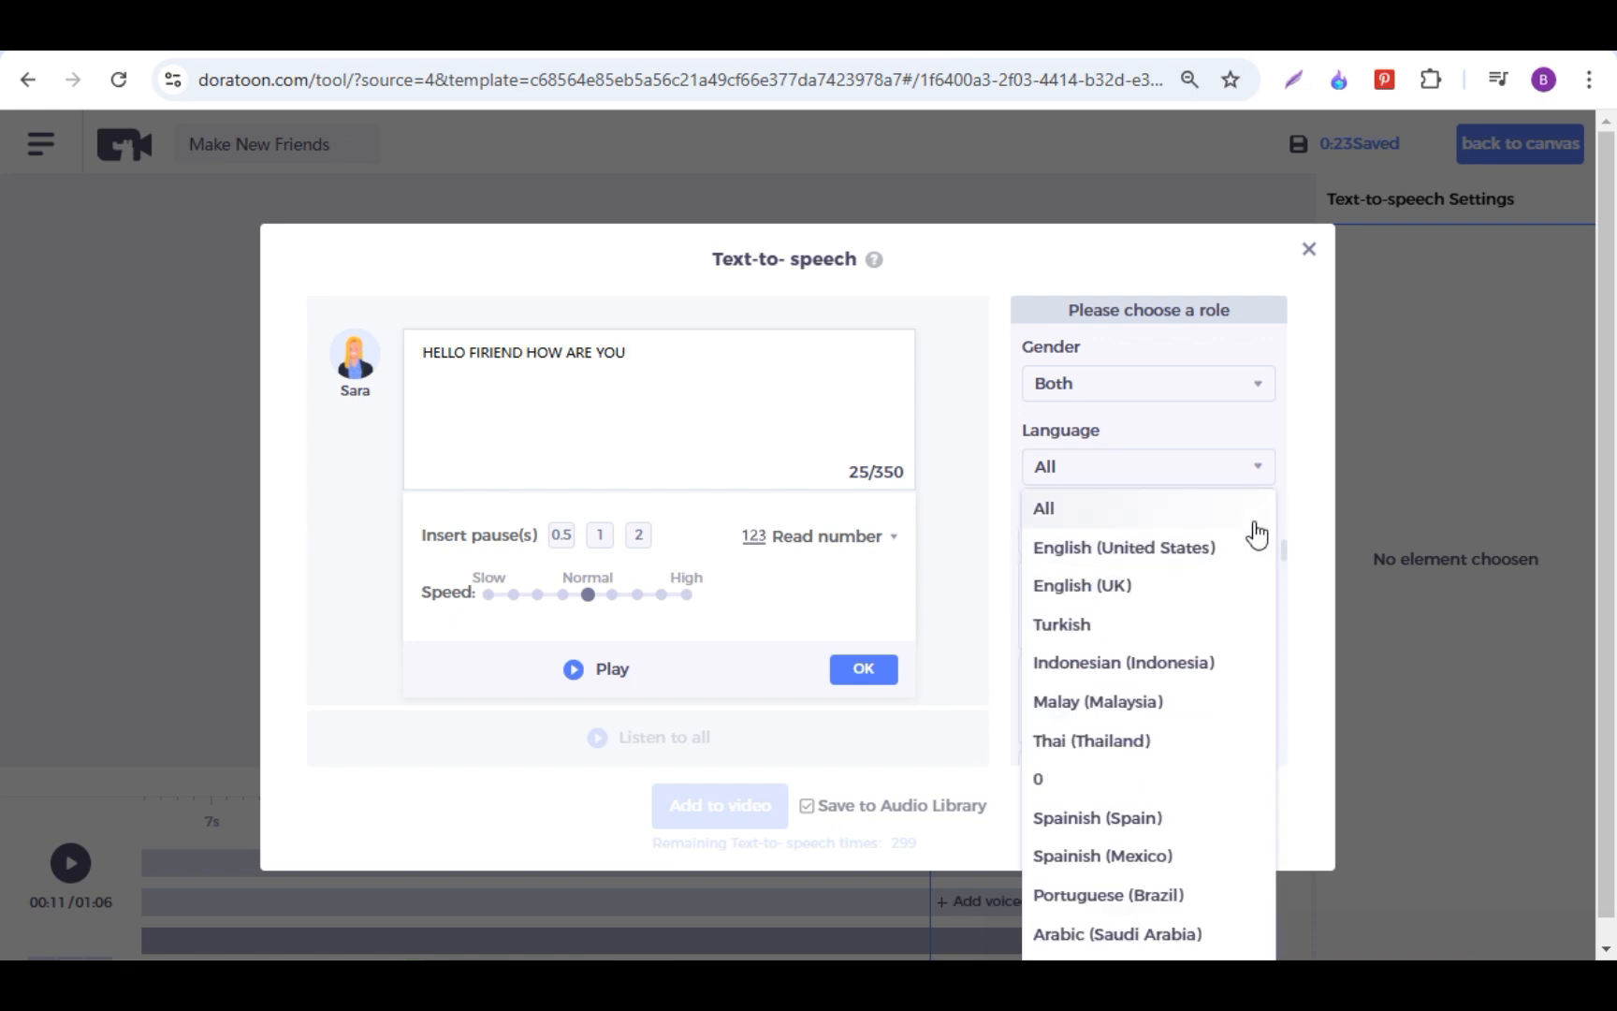
pyautogui.click(1313, 510)
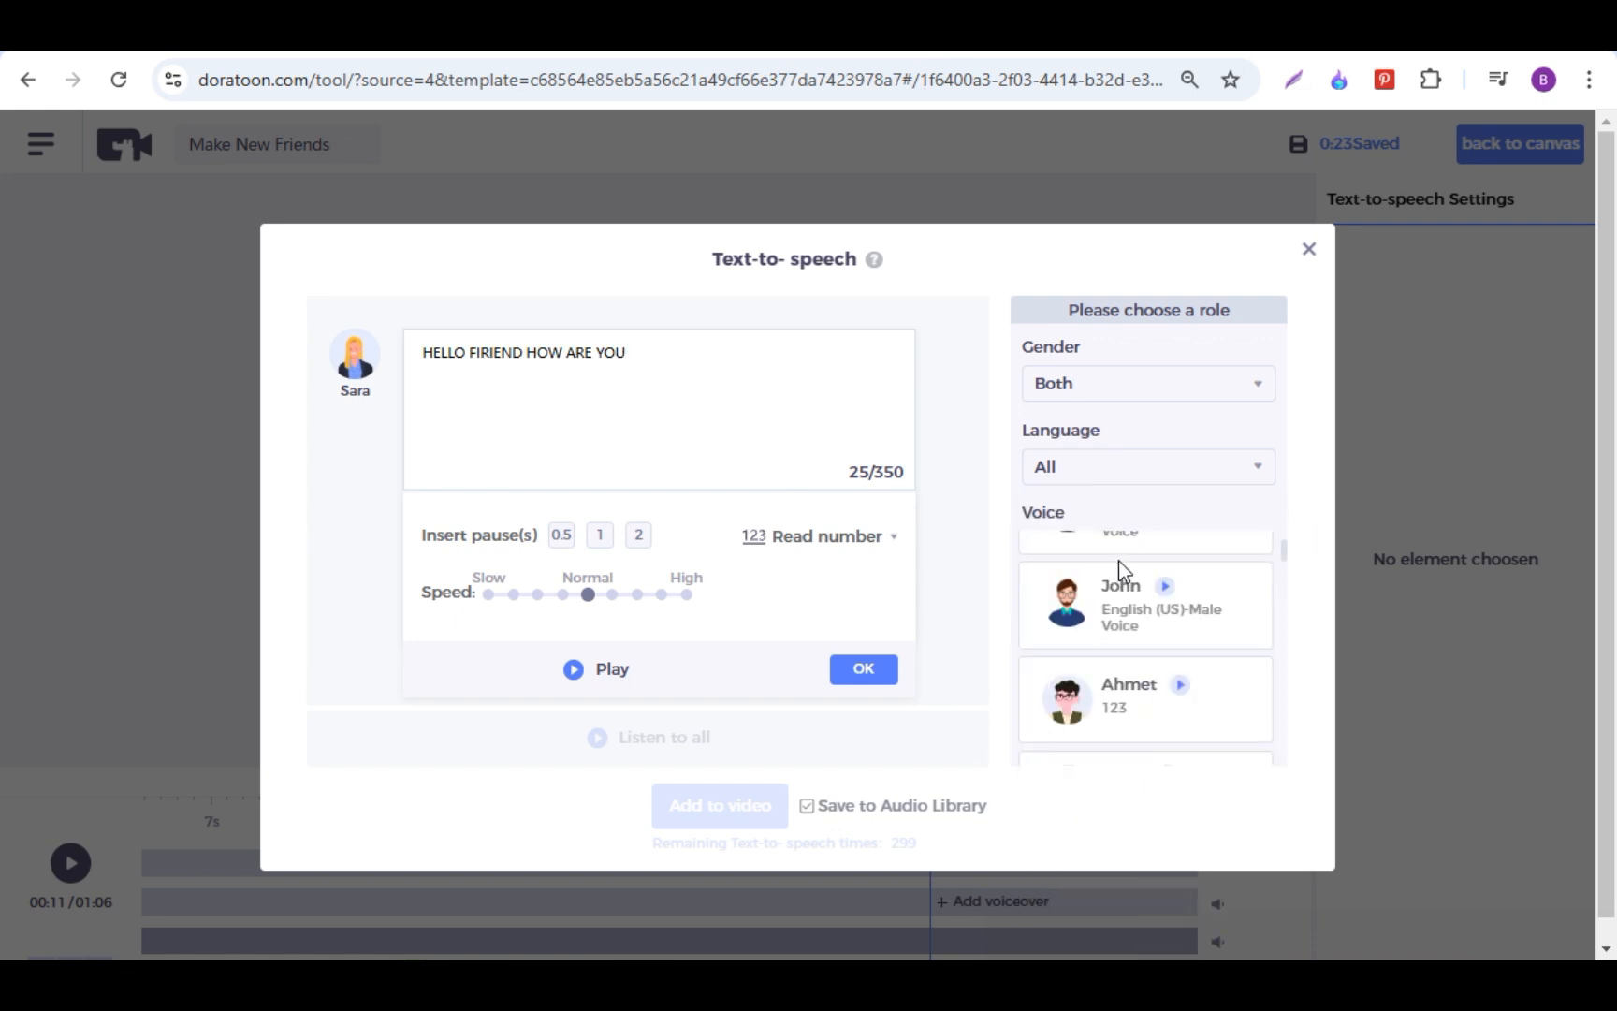
pyautogui.scroll(2, 1136, 599)
pyautogui.scroll(1, 1137, 591)
pyautogui.scroll(-3, 1136, 592)
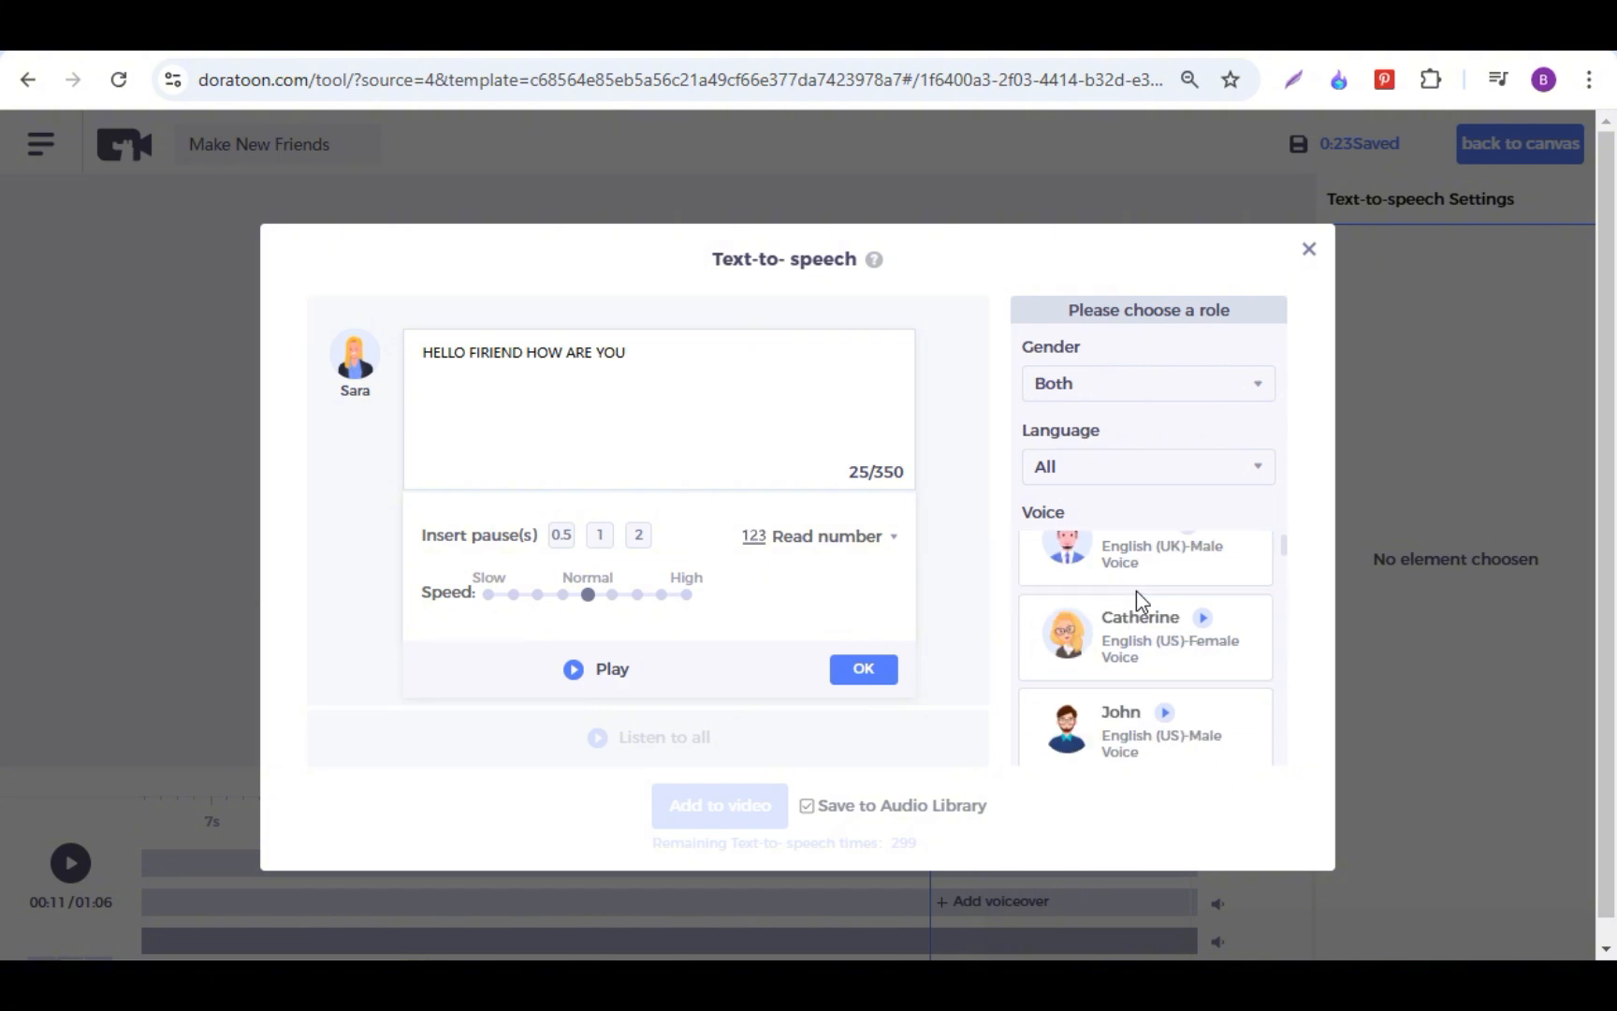
pyautogui.click(1136, 590)
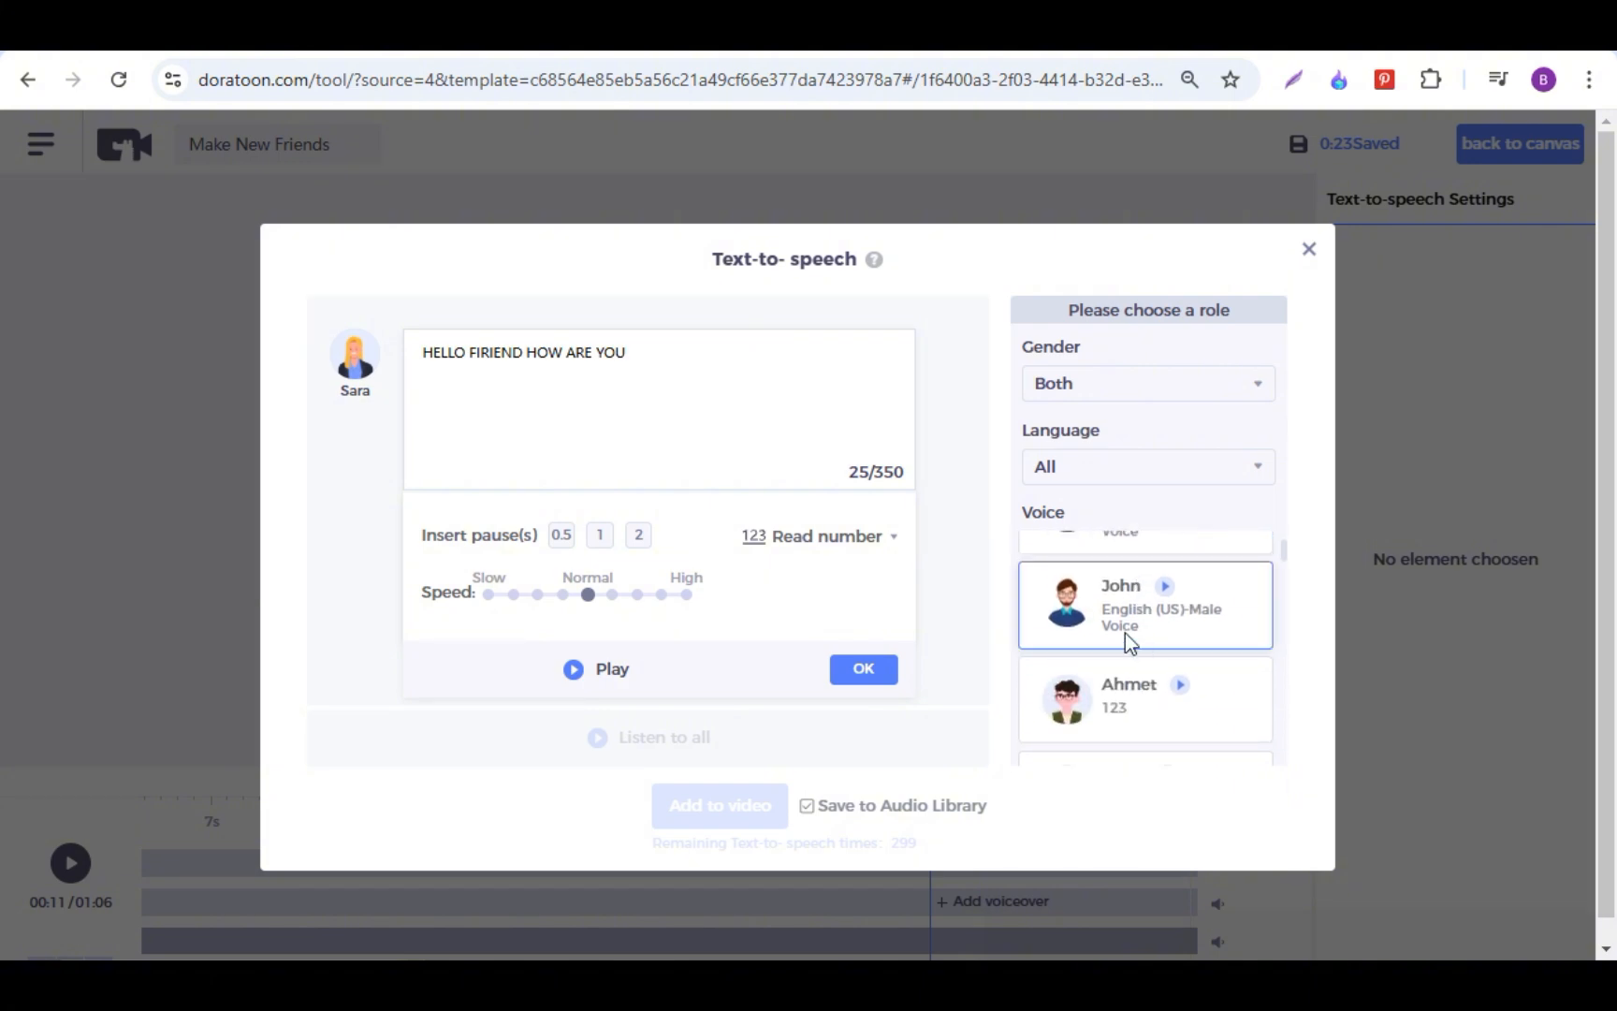
pyautogui.scroll(3, 1105, 622)
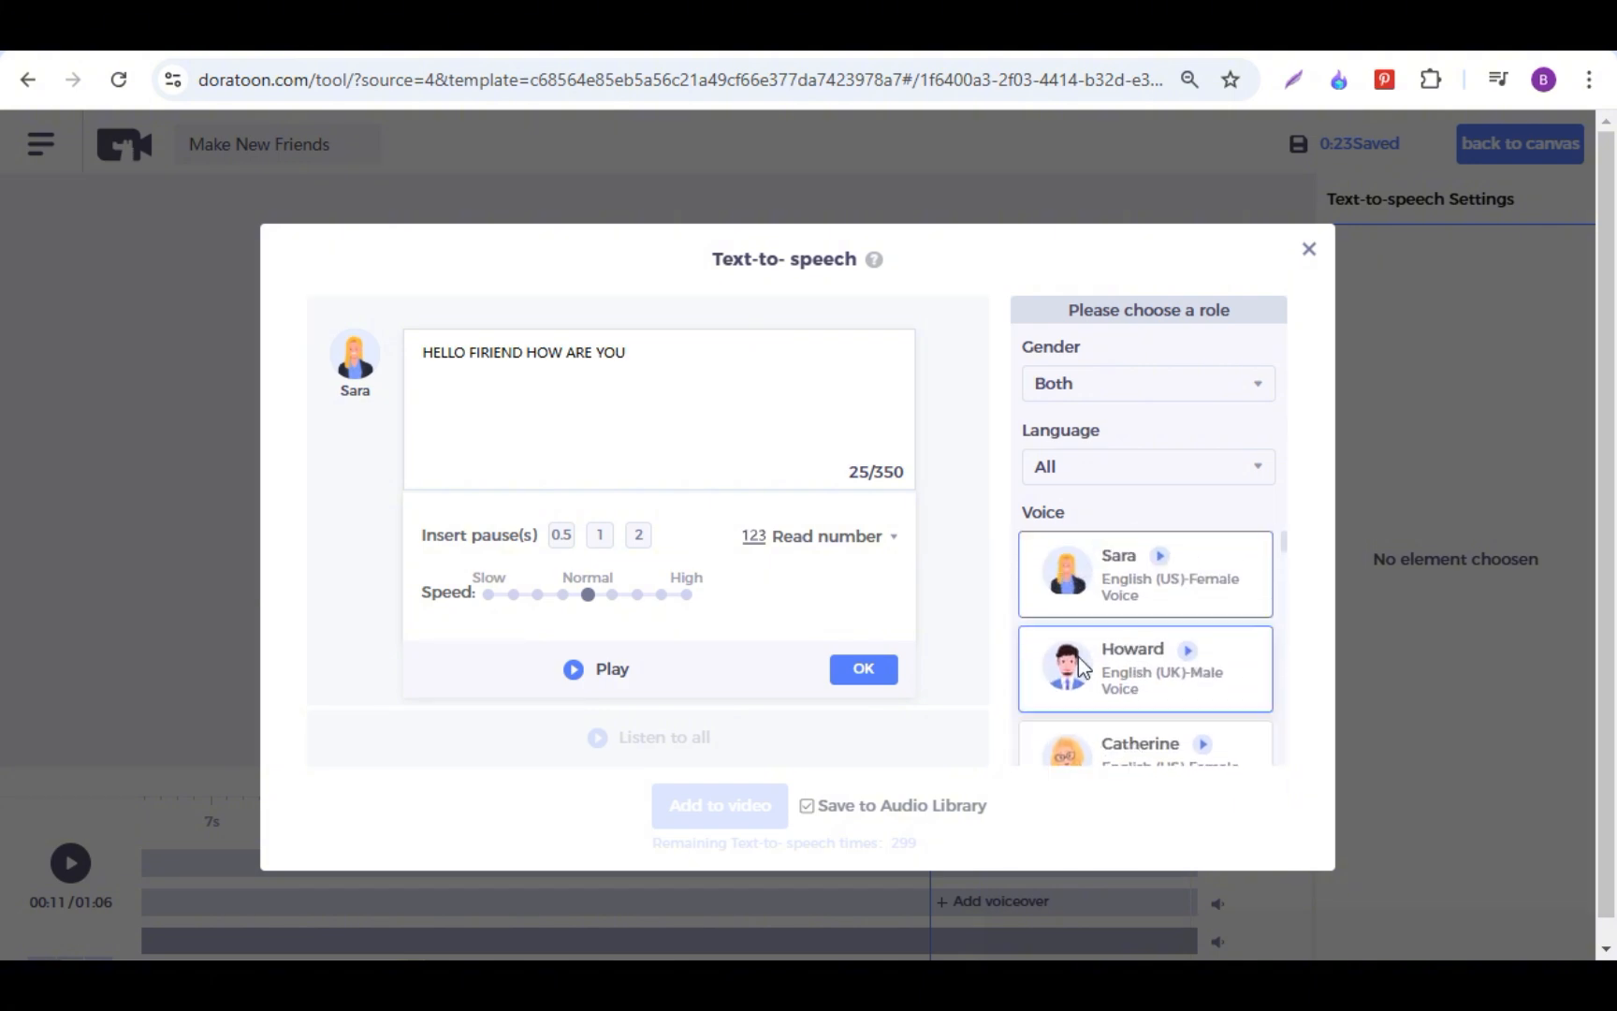
pyautogui.click(1120, 665)
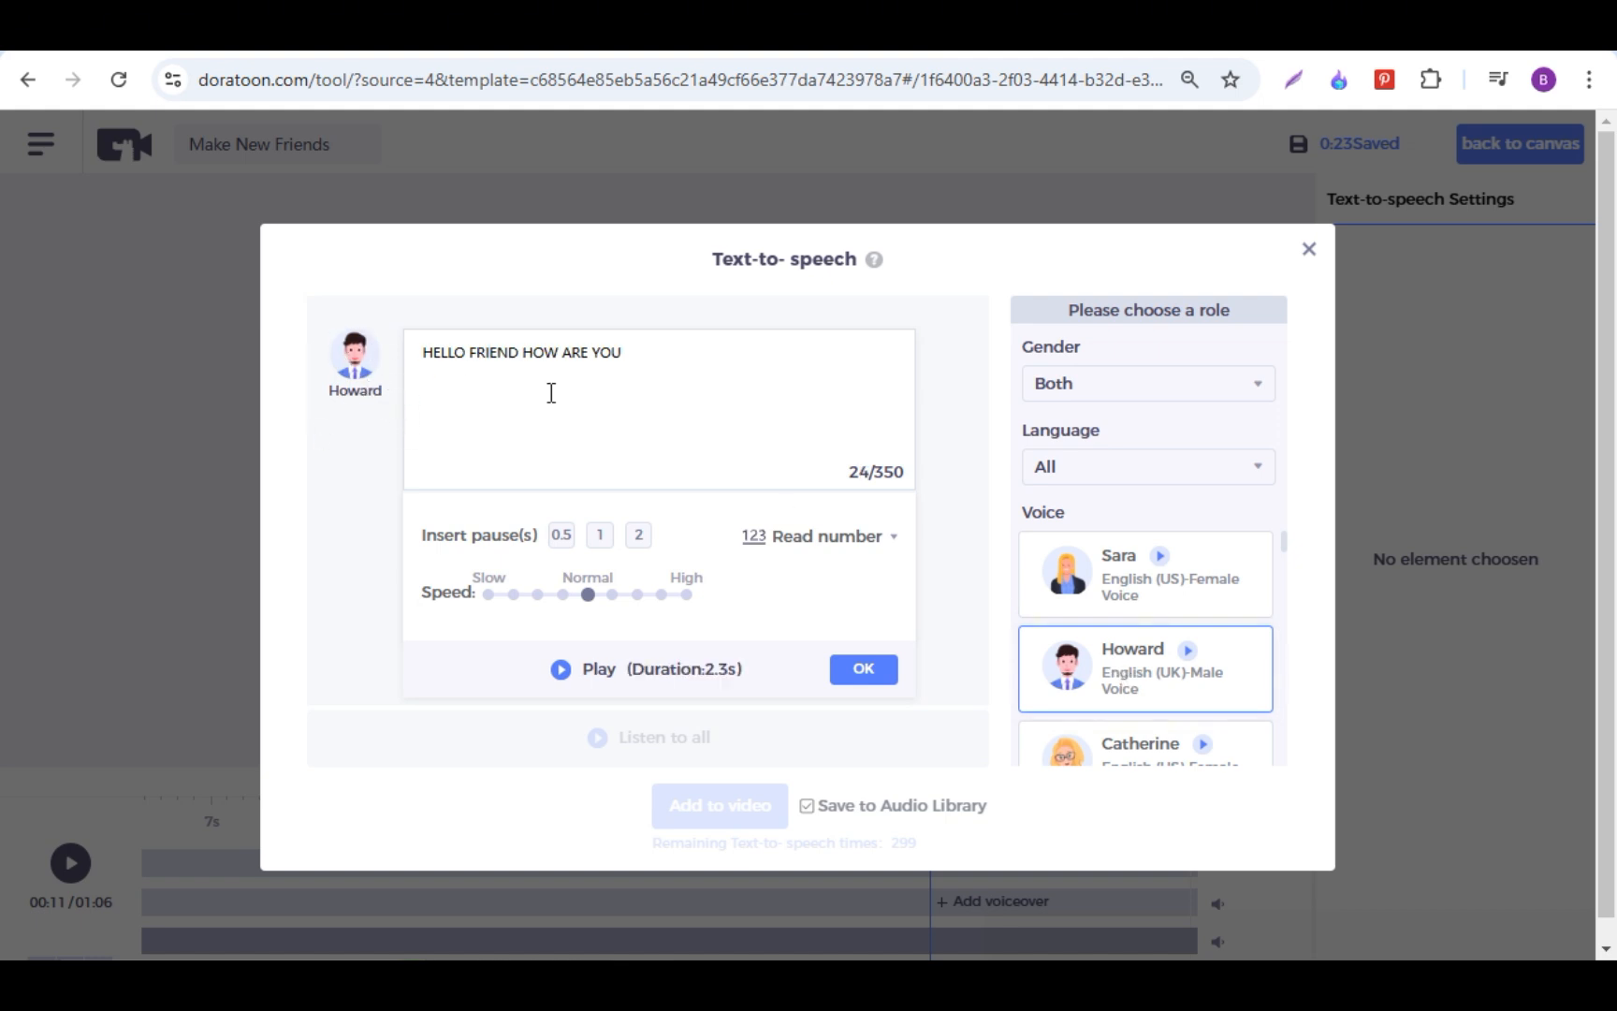
# Step: Preview the voiceover reading "HELLO FRIEND HOW ARE YOU", add it to the video and return to the canvas
pyautogui.click(565, 672)
pyautogui.scroll(-1, 842, 609)
pyautogui.click(862, 646)
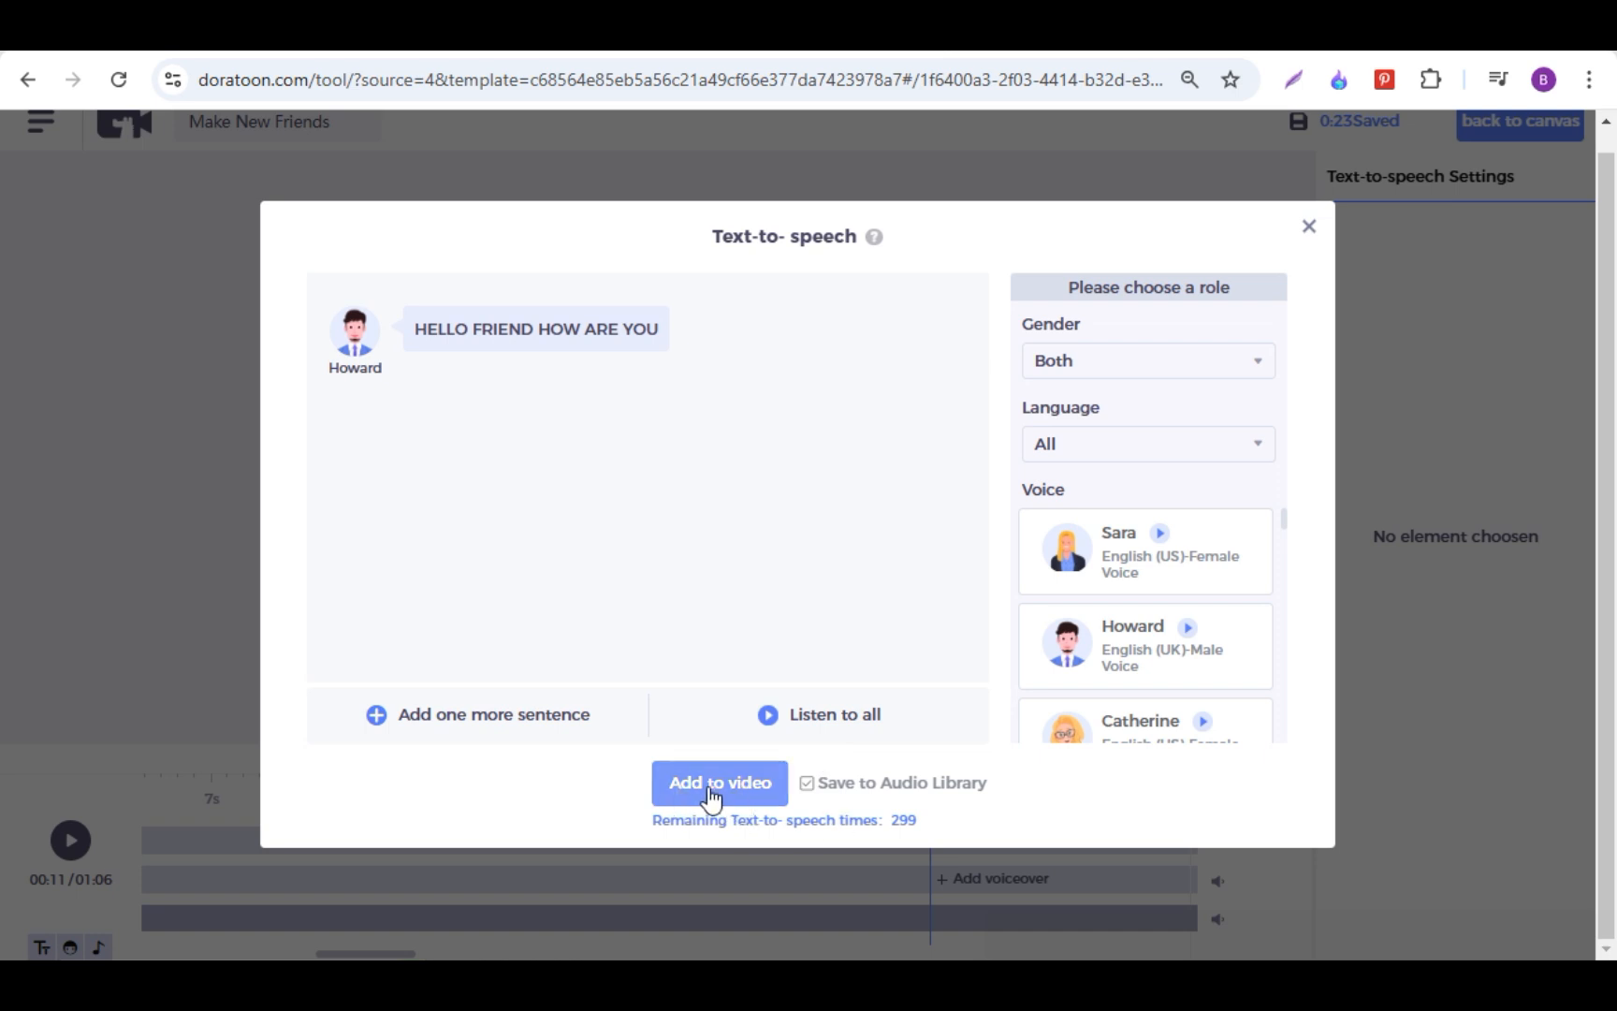
pyautogui.click(709, 796)
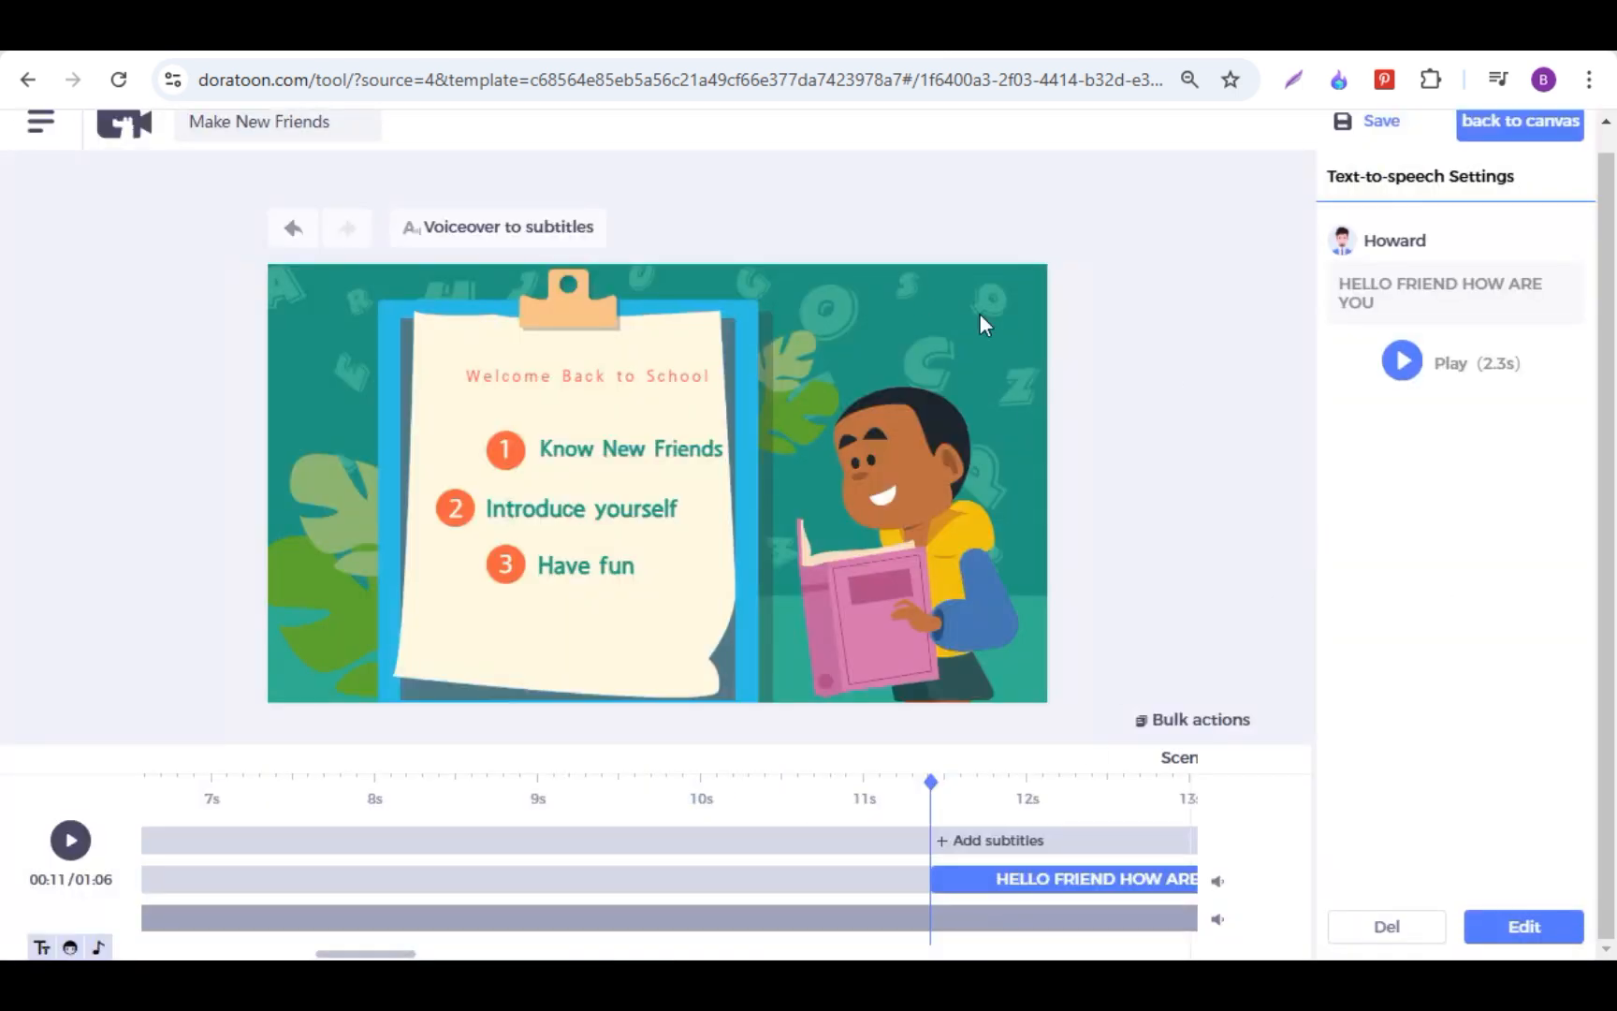
pyautogui.scroll(1, 1514, 175)
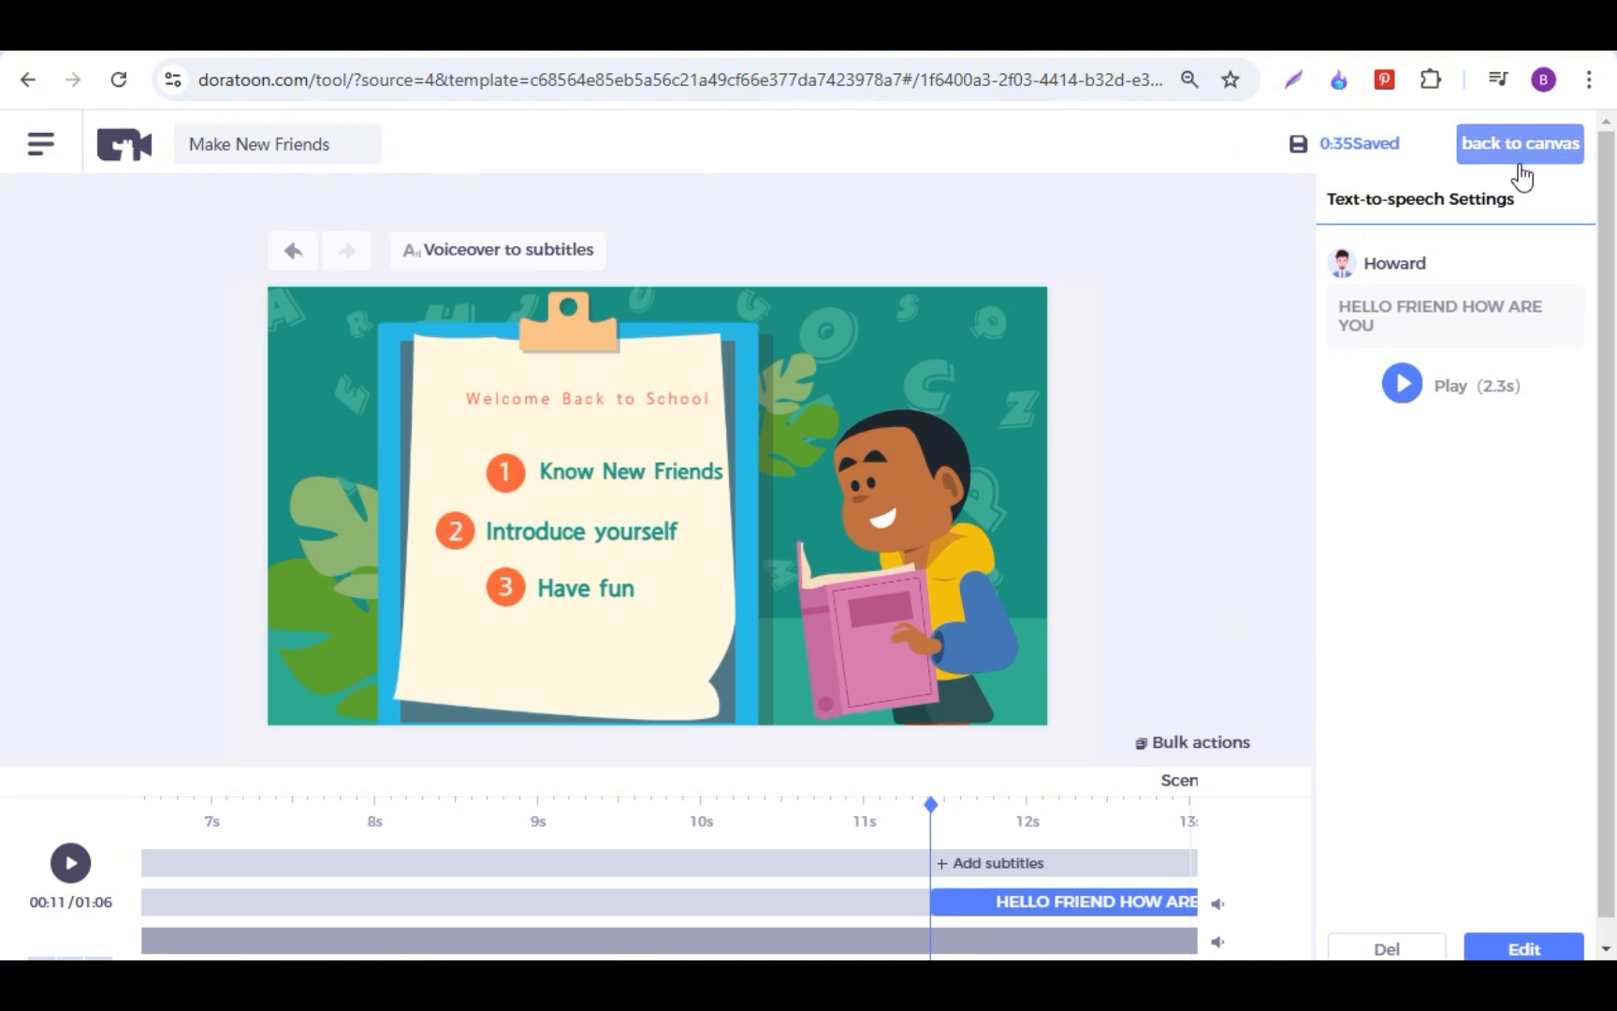
pyautogui.click(1517, 150)
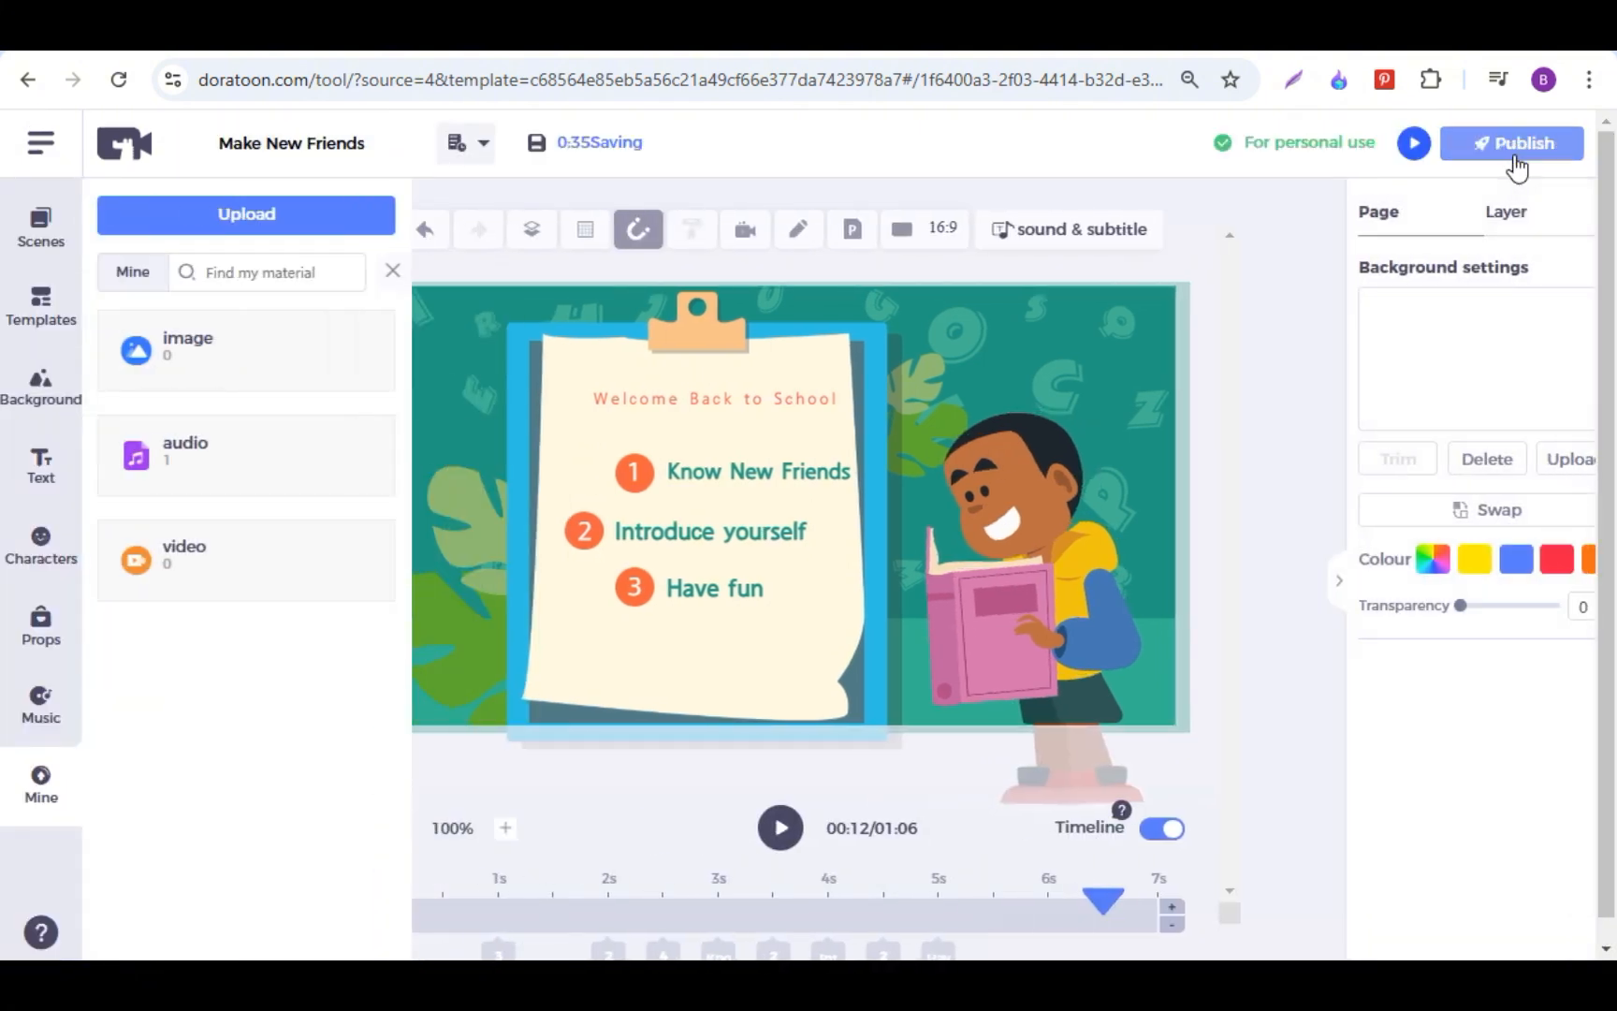
# Step: Export Make New Friends as an Ultra-HD 1080P MP4 without watermark, and download the finished video
pyautogui.scroll(-5, 264, 740)
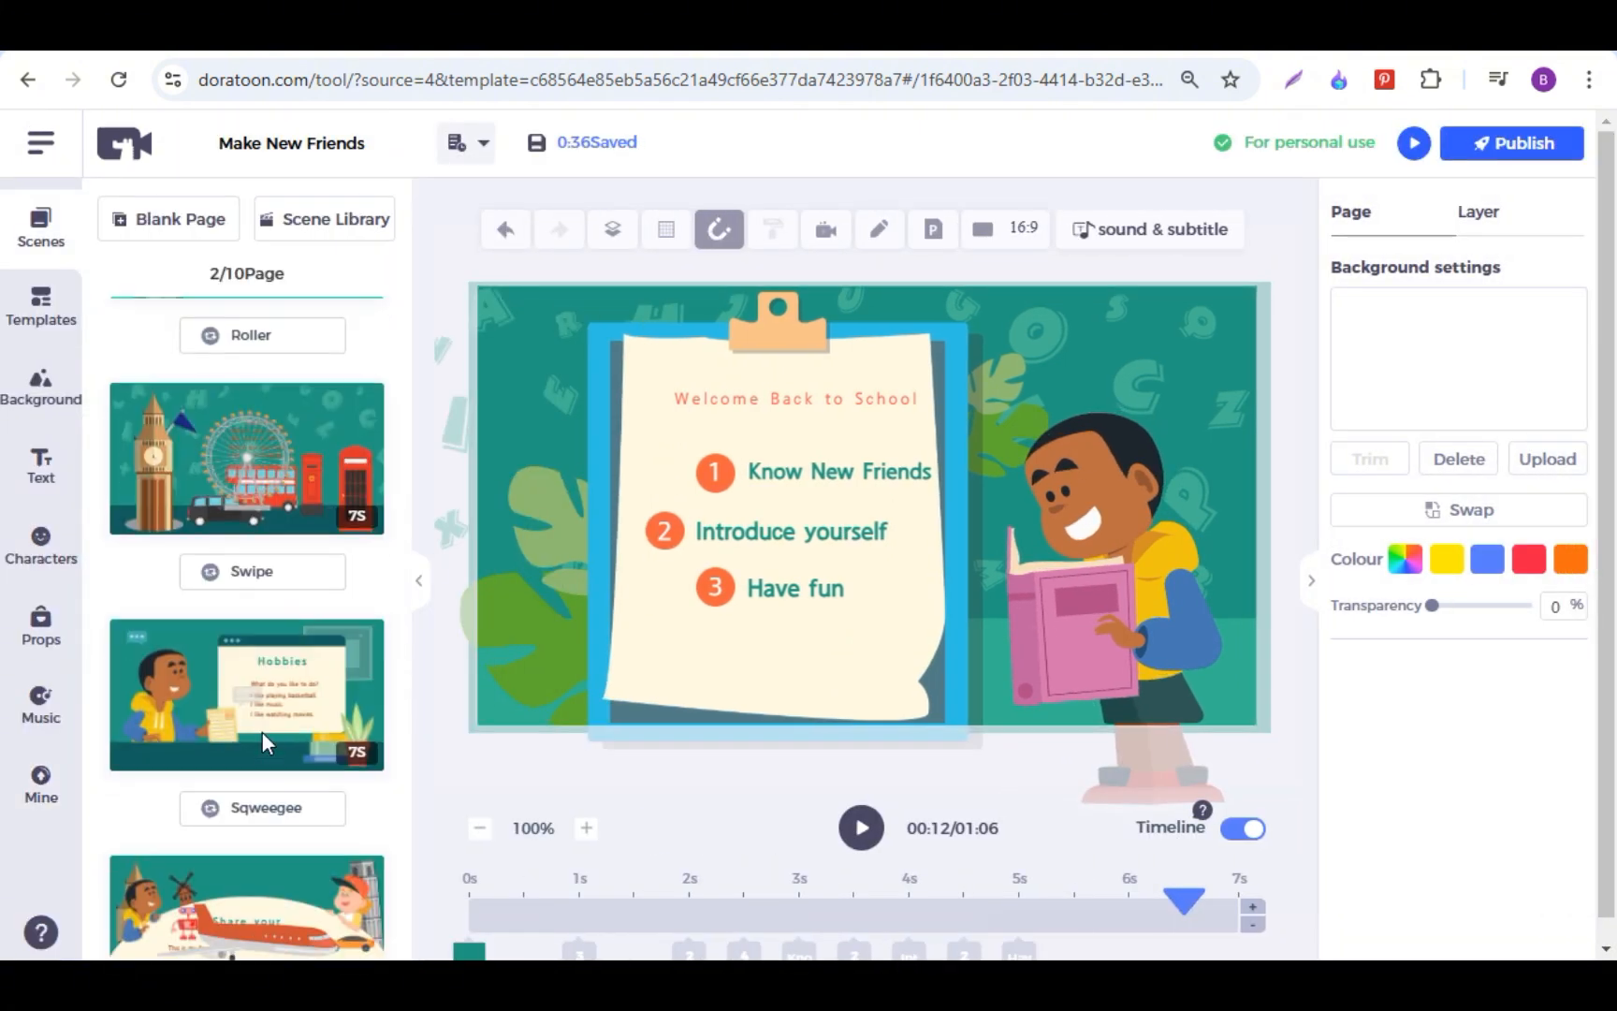
pyautogui.scroll(-5, 261, 732)
pyautogui.scroll(10, 262, 732)
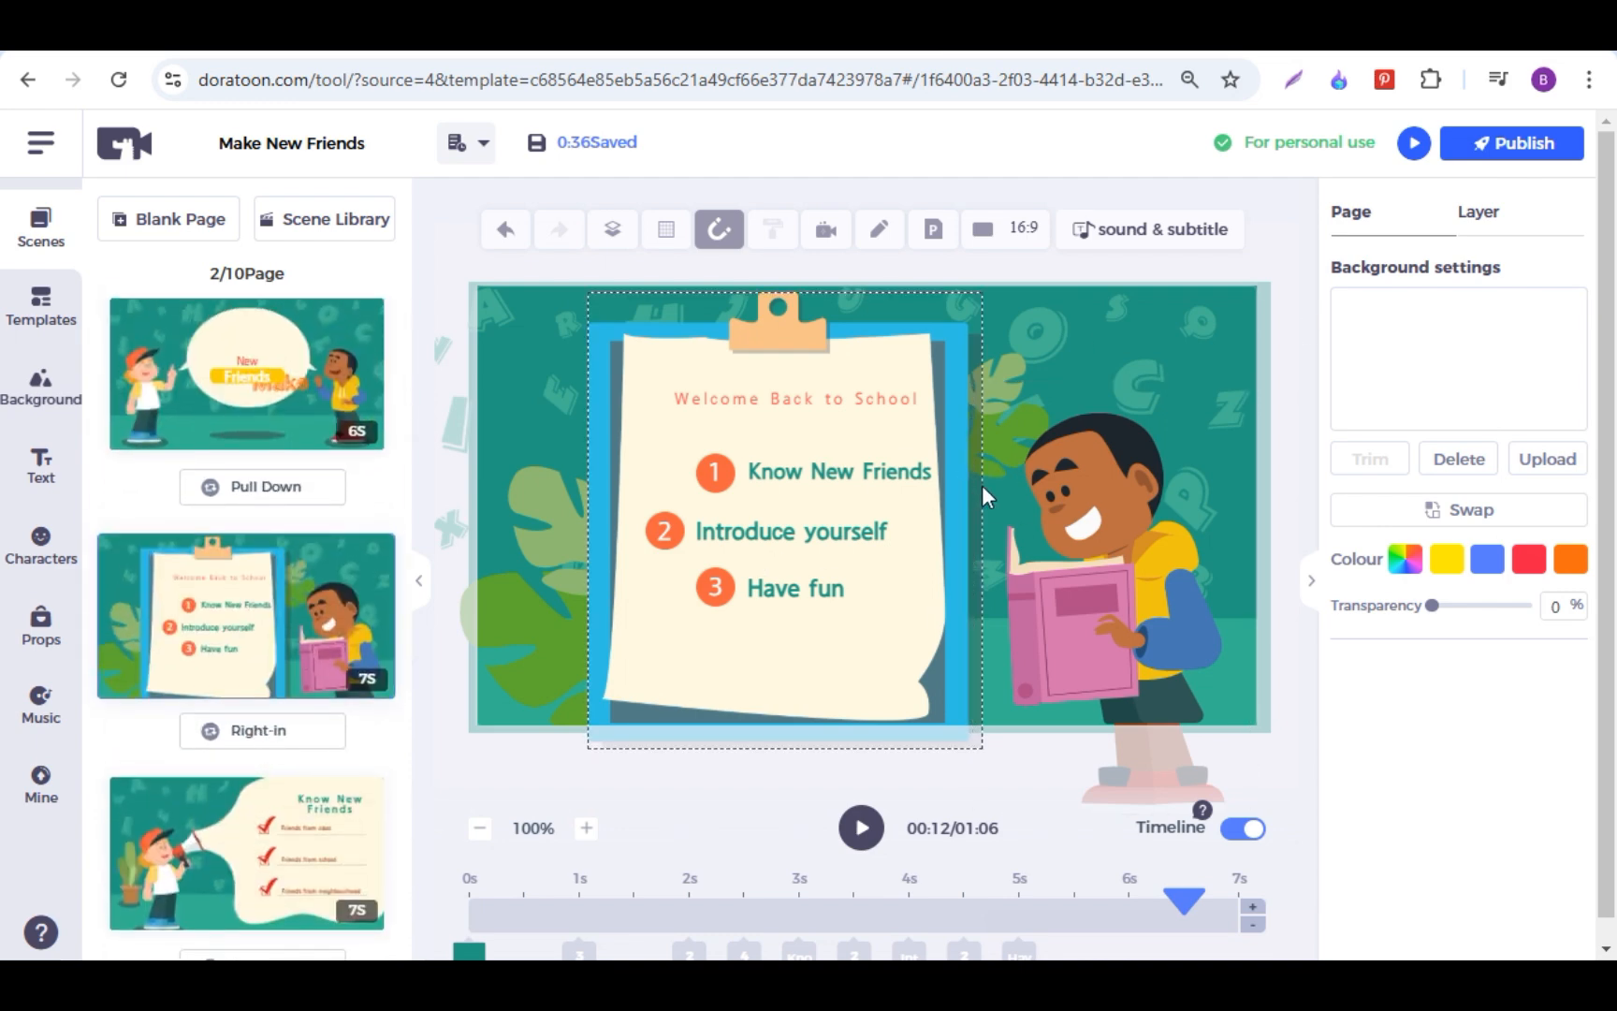
pyautogui.click(1509, 159)
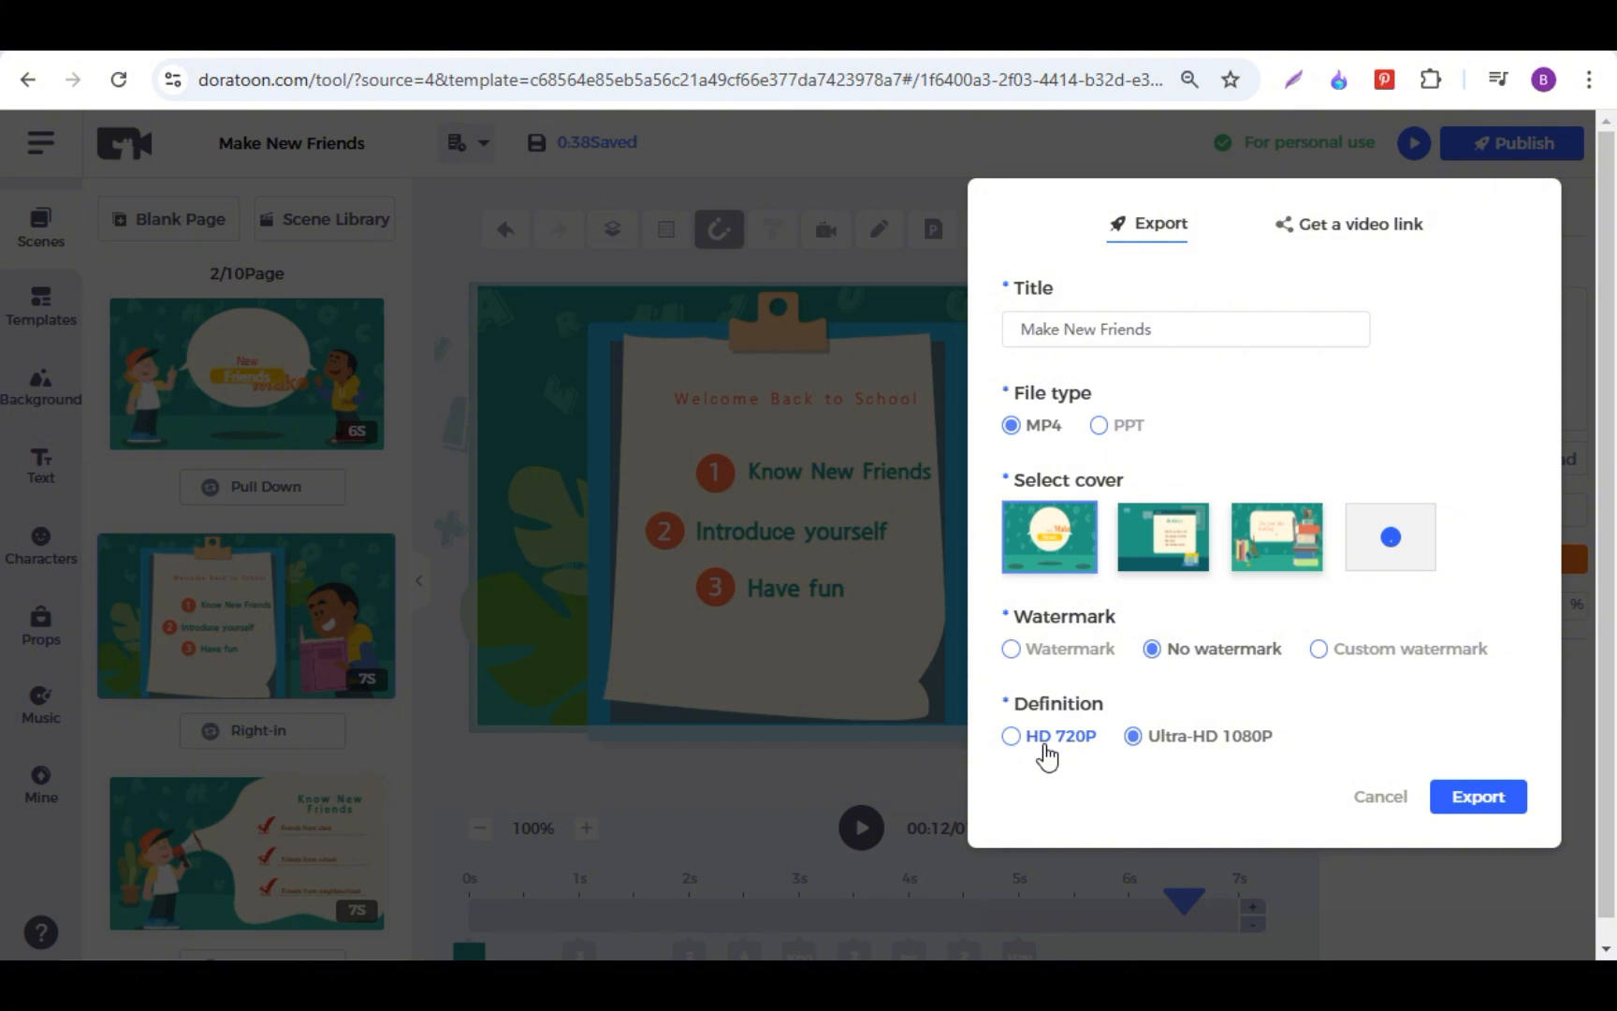
pyautogui.click(1472, 797)
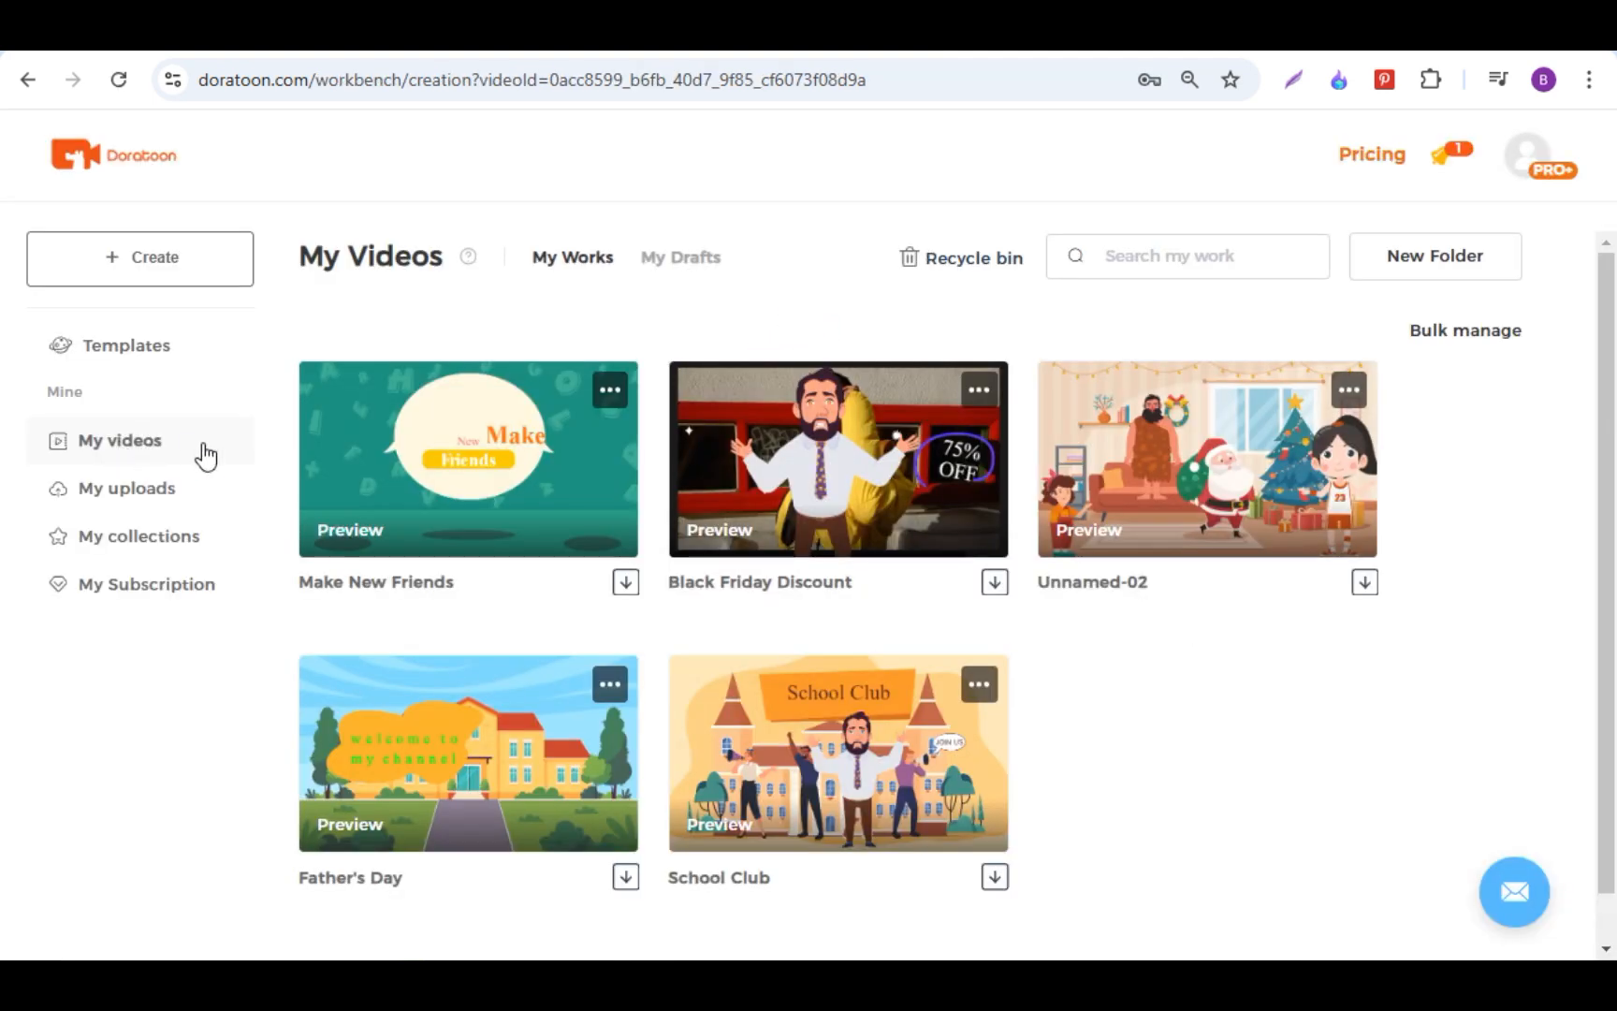
pyautogui.click(625, 586)
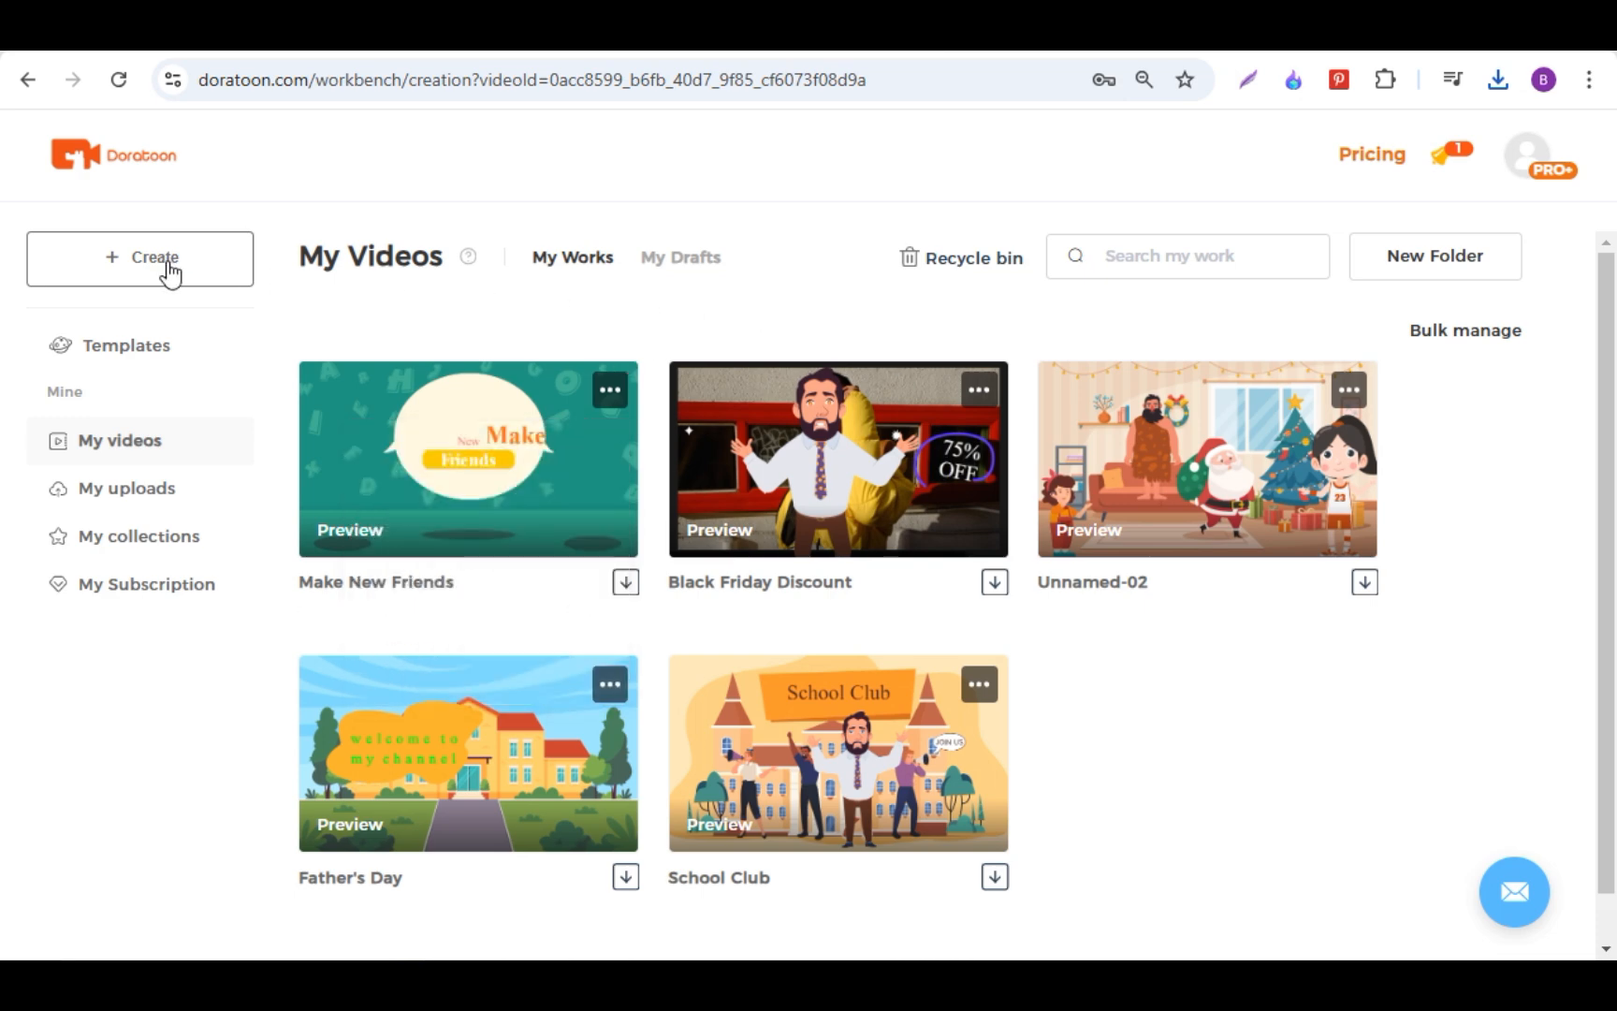
# Step: Create a new horizontal video and apply the school building from the Animated Backgrounds
pyautogui.click(170, 271)
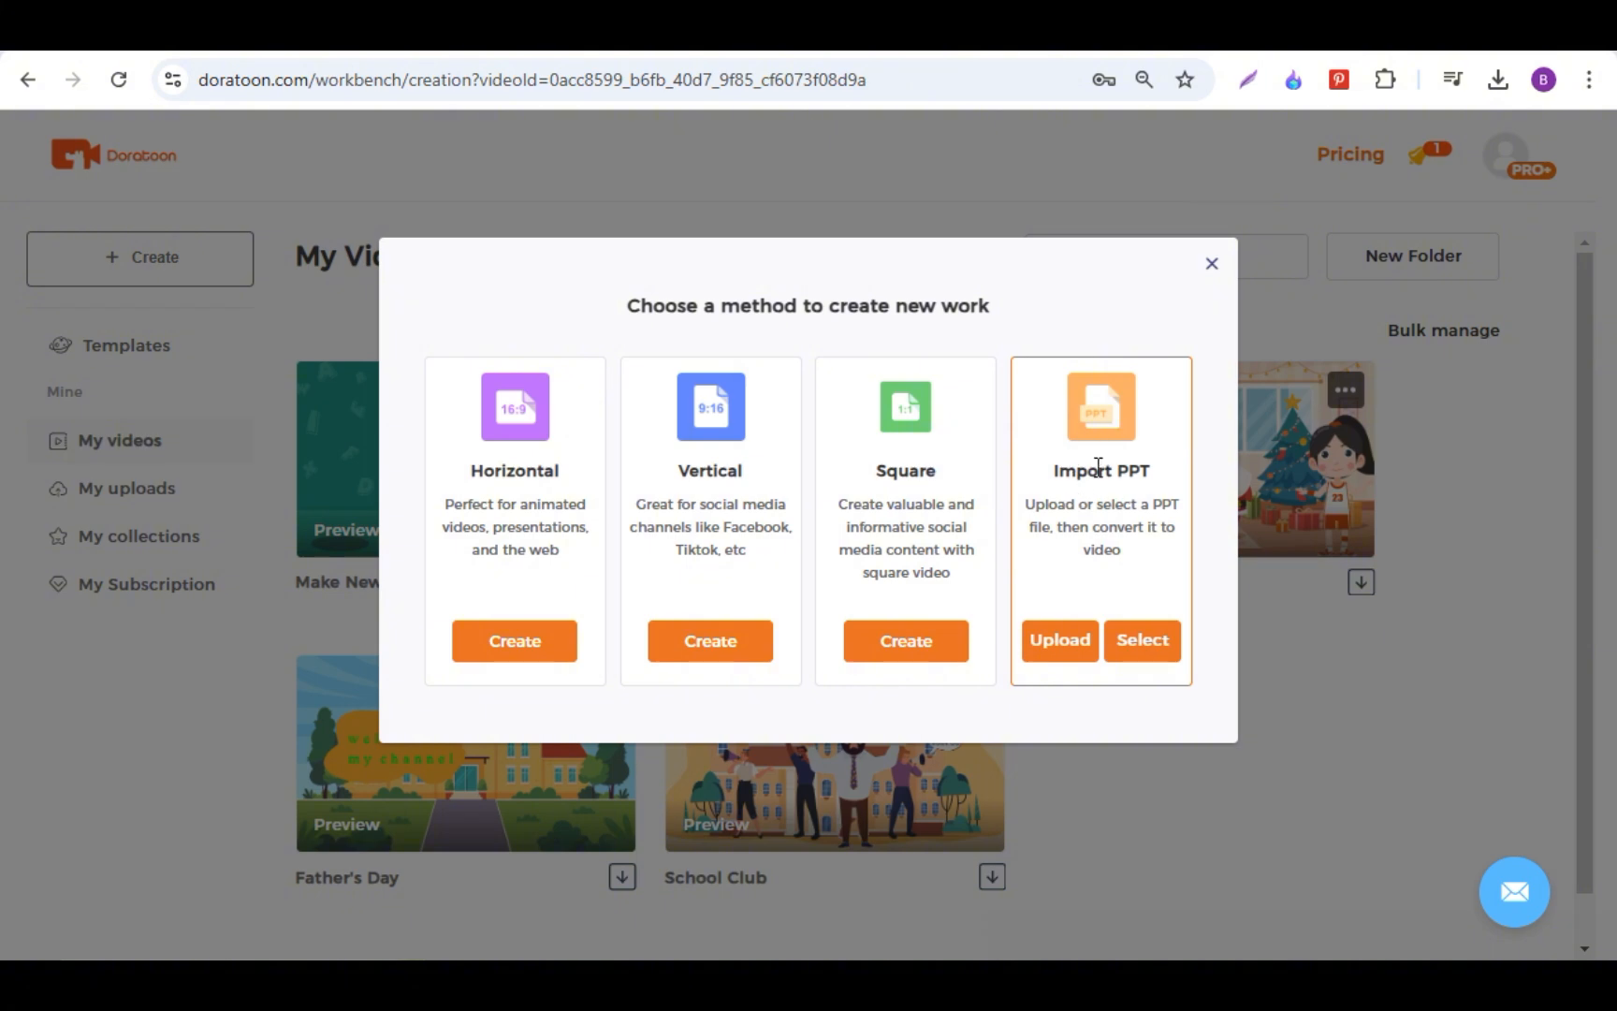
pyautogui.click(509, 645)
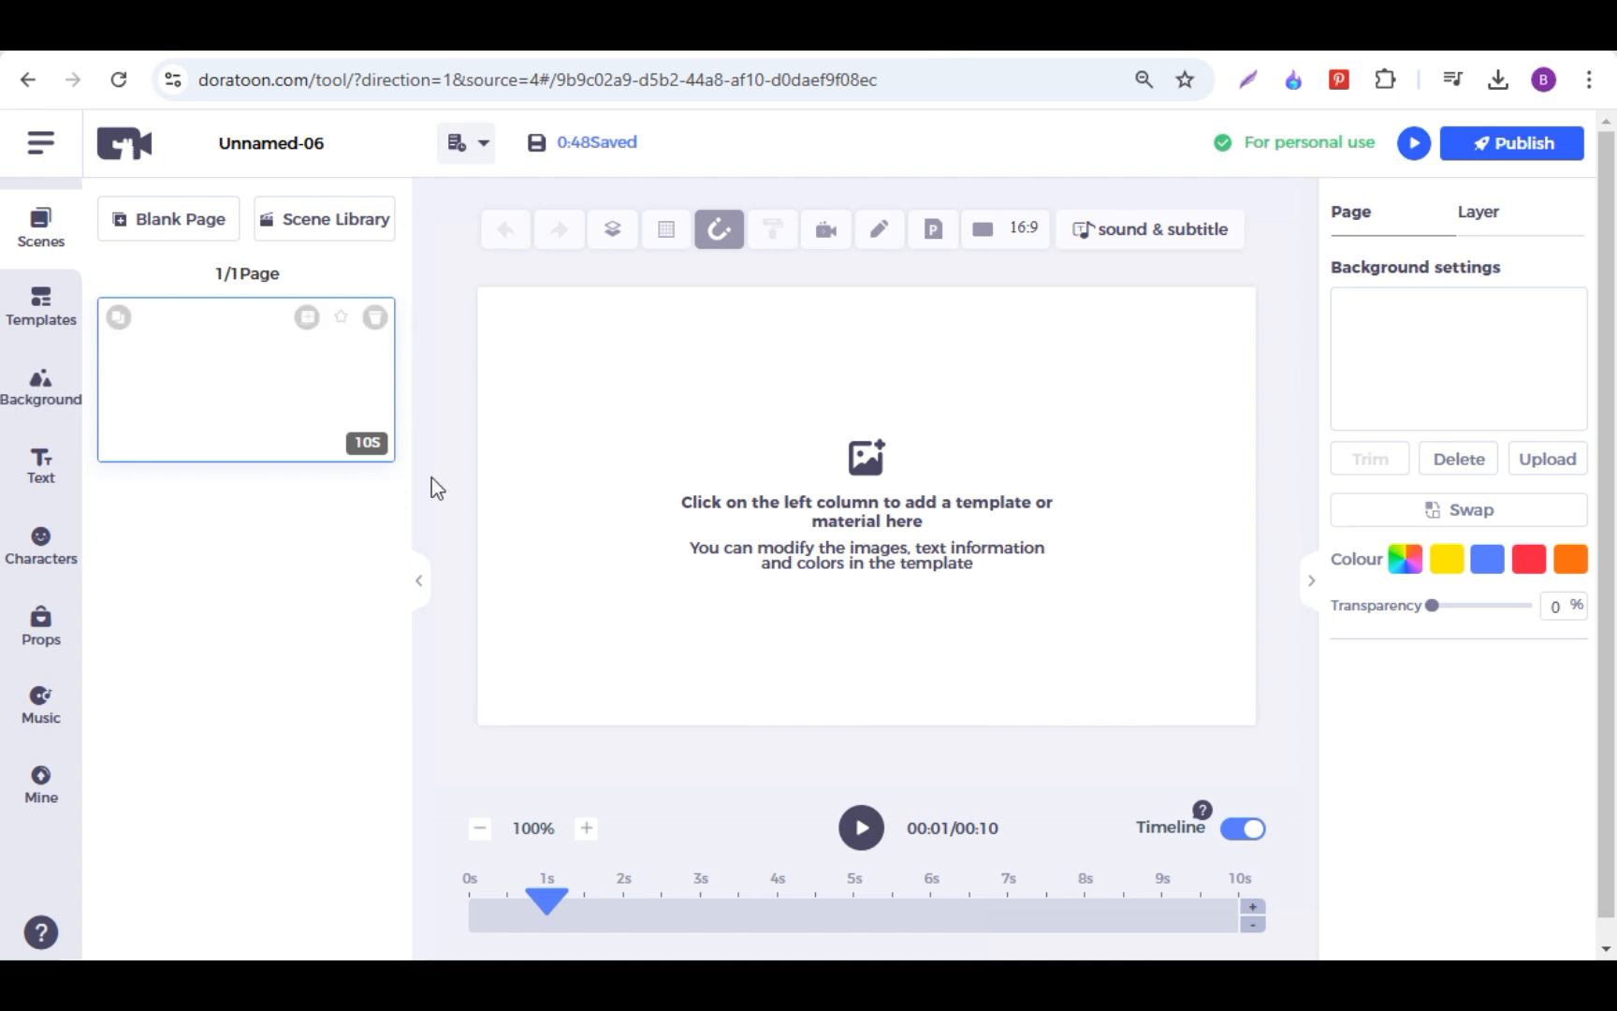
pyautogui.click(42, 385)
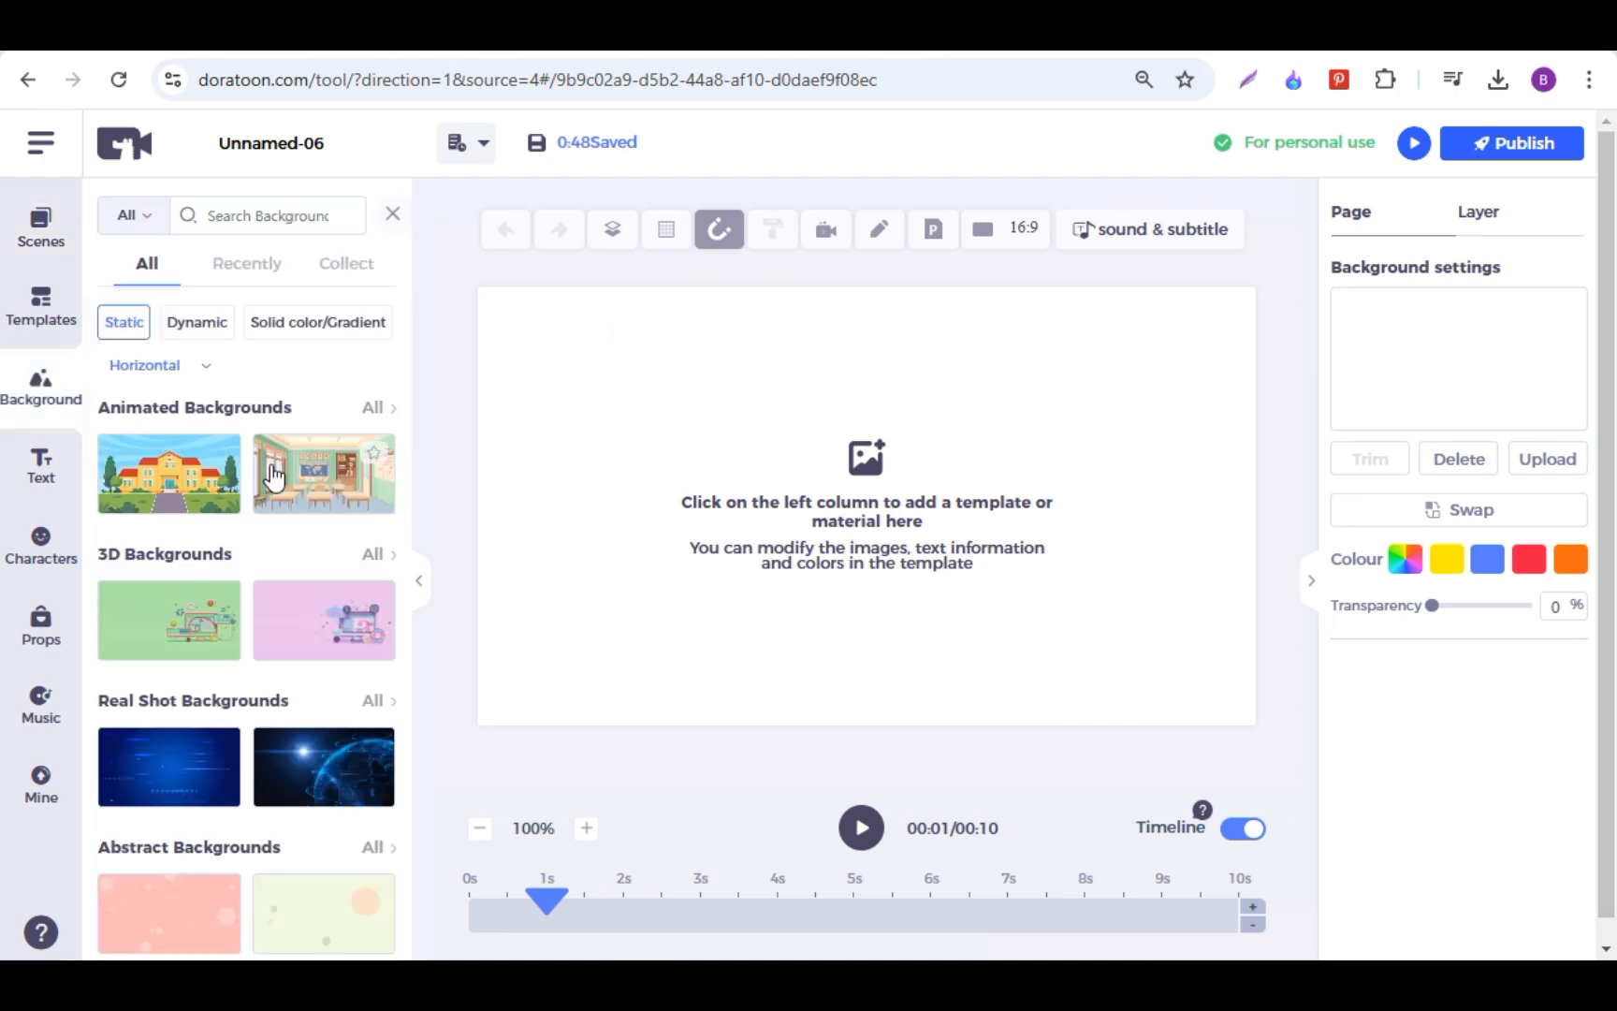
pyautogui.click(170, 485)
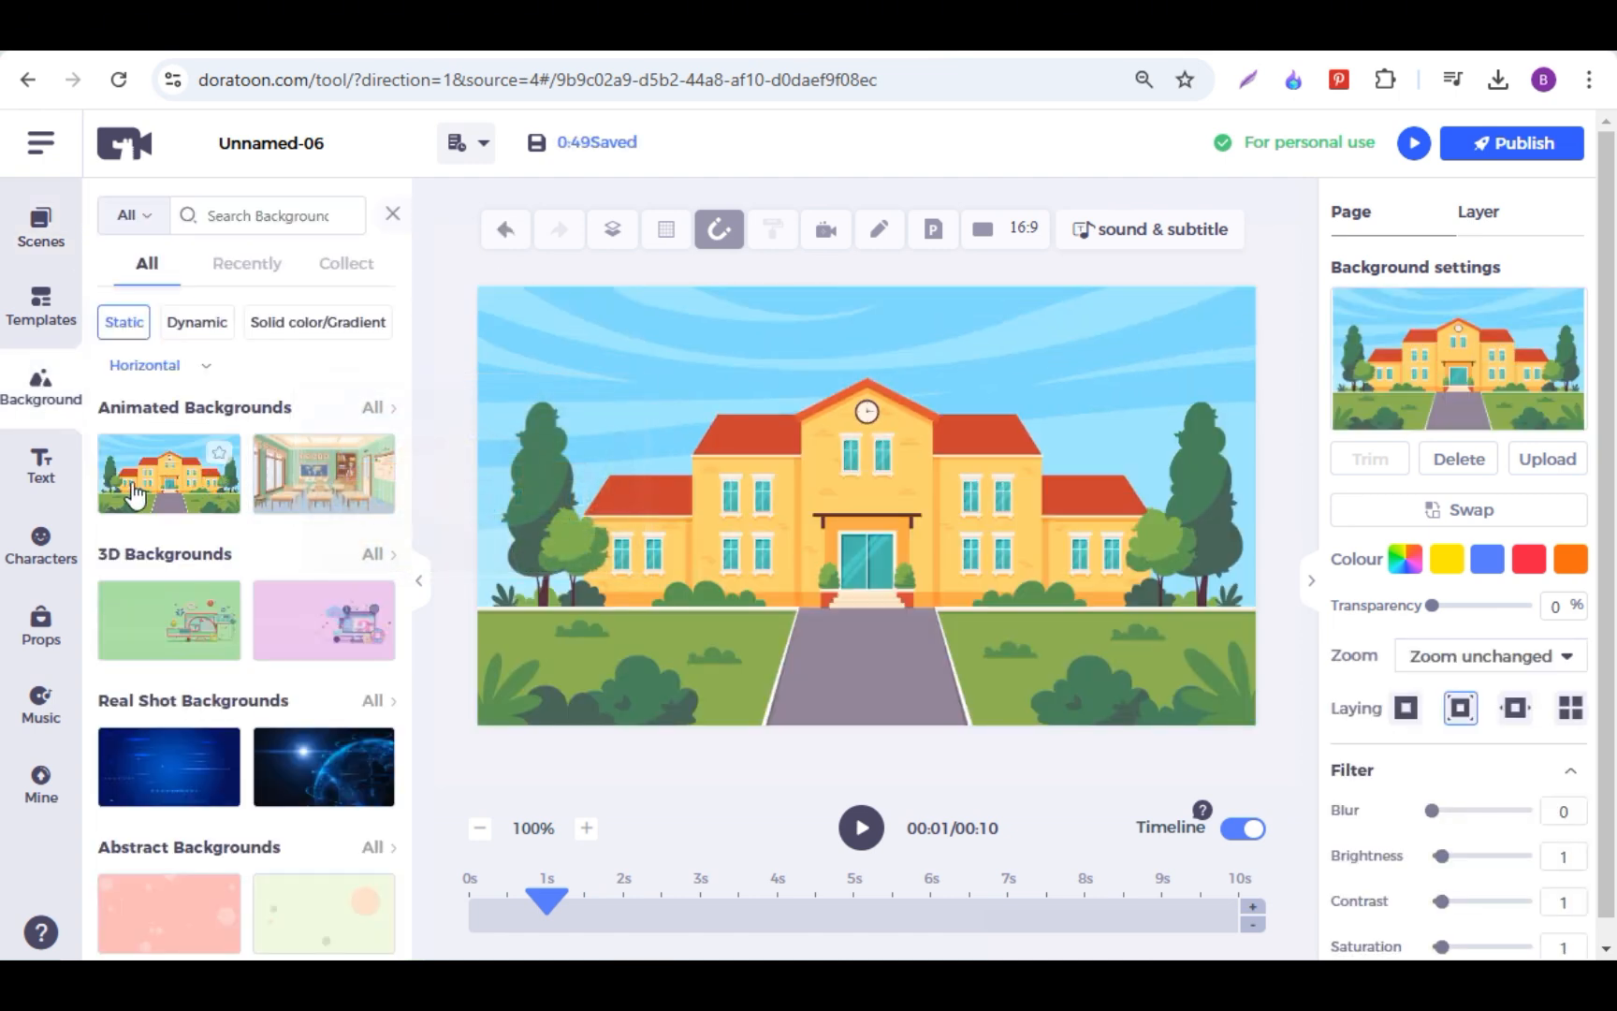
# Step: Add the Business woman in the blue top and yellow skirt, and the Finance & Insurance prop of people with coins
pyautogui.click(47, 550)
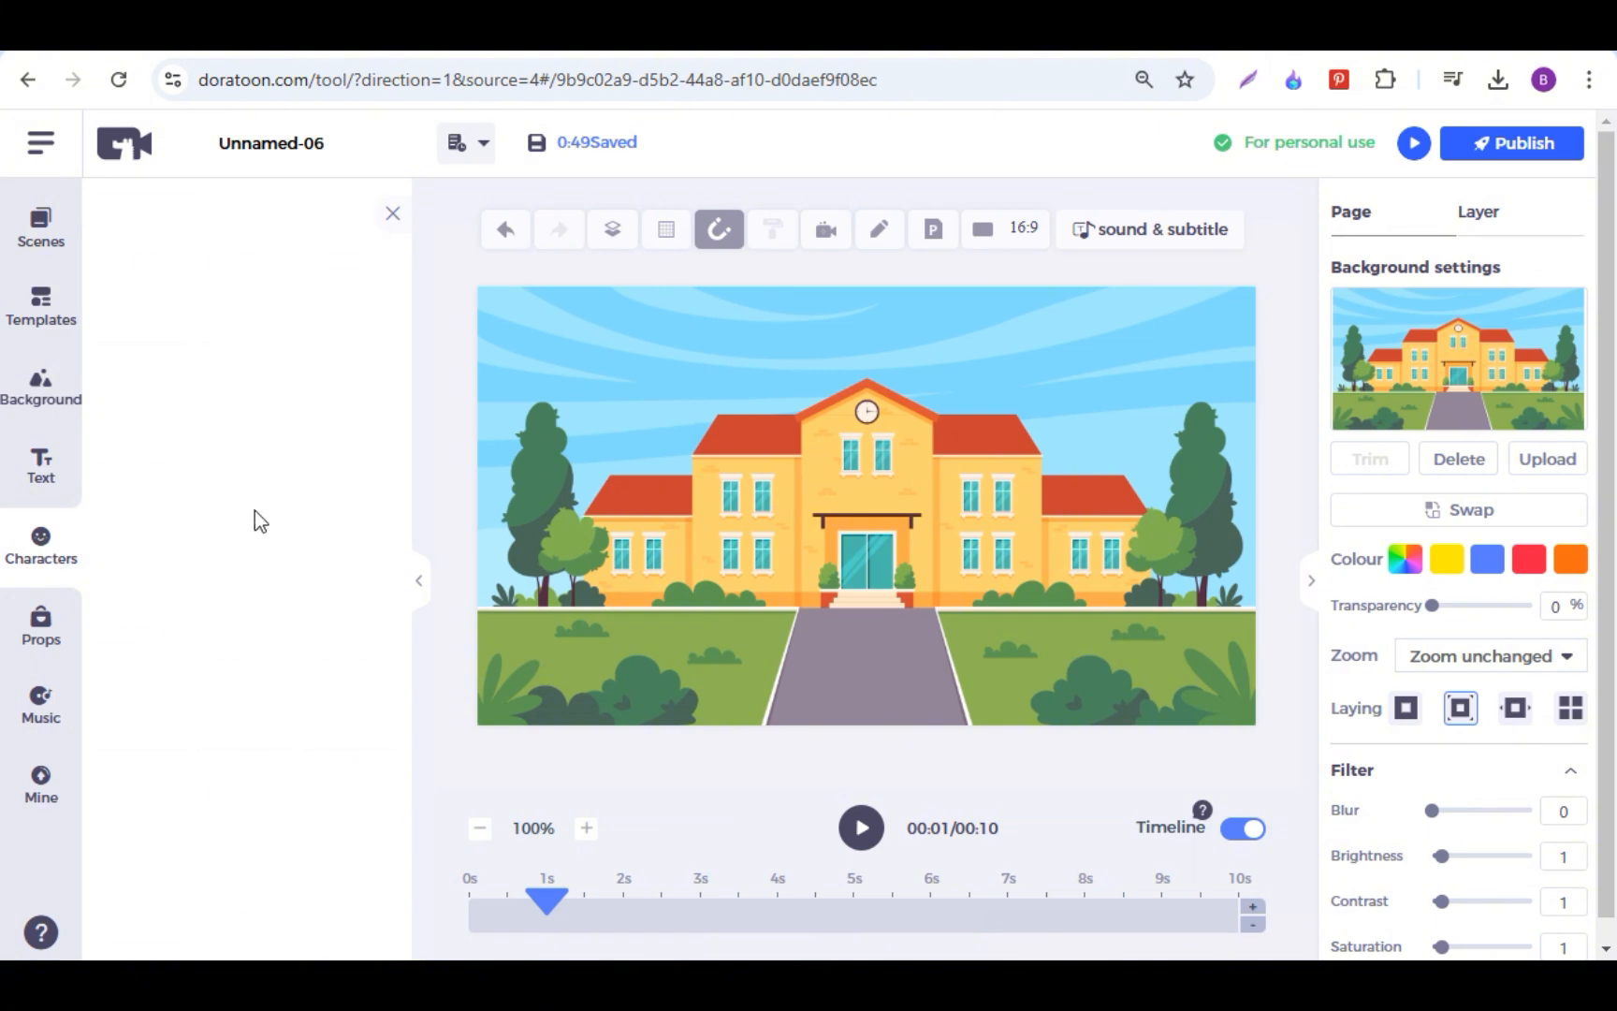
pyautogui.click(46, 632)
pyautogui.click(262, 674)
pyautogui.click(914, 383)
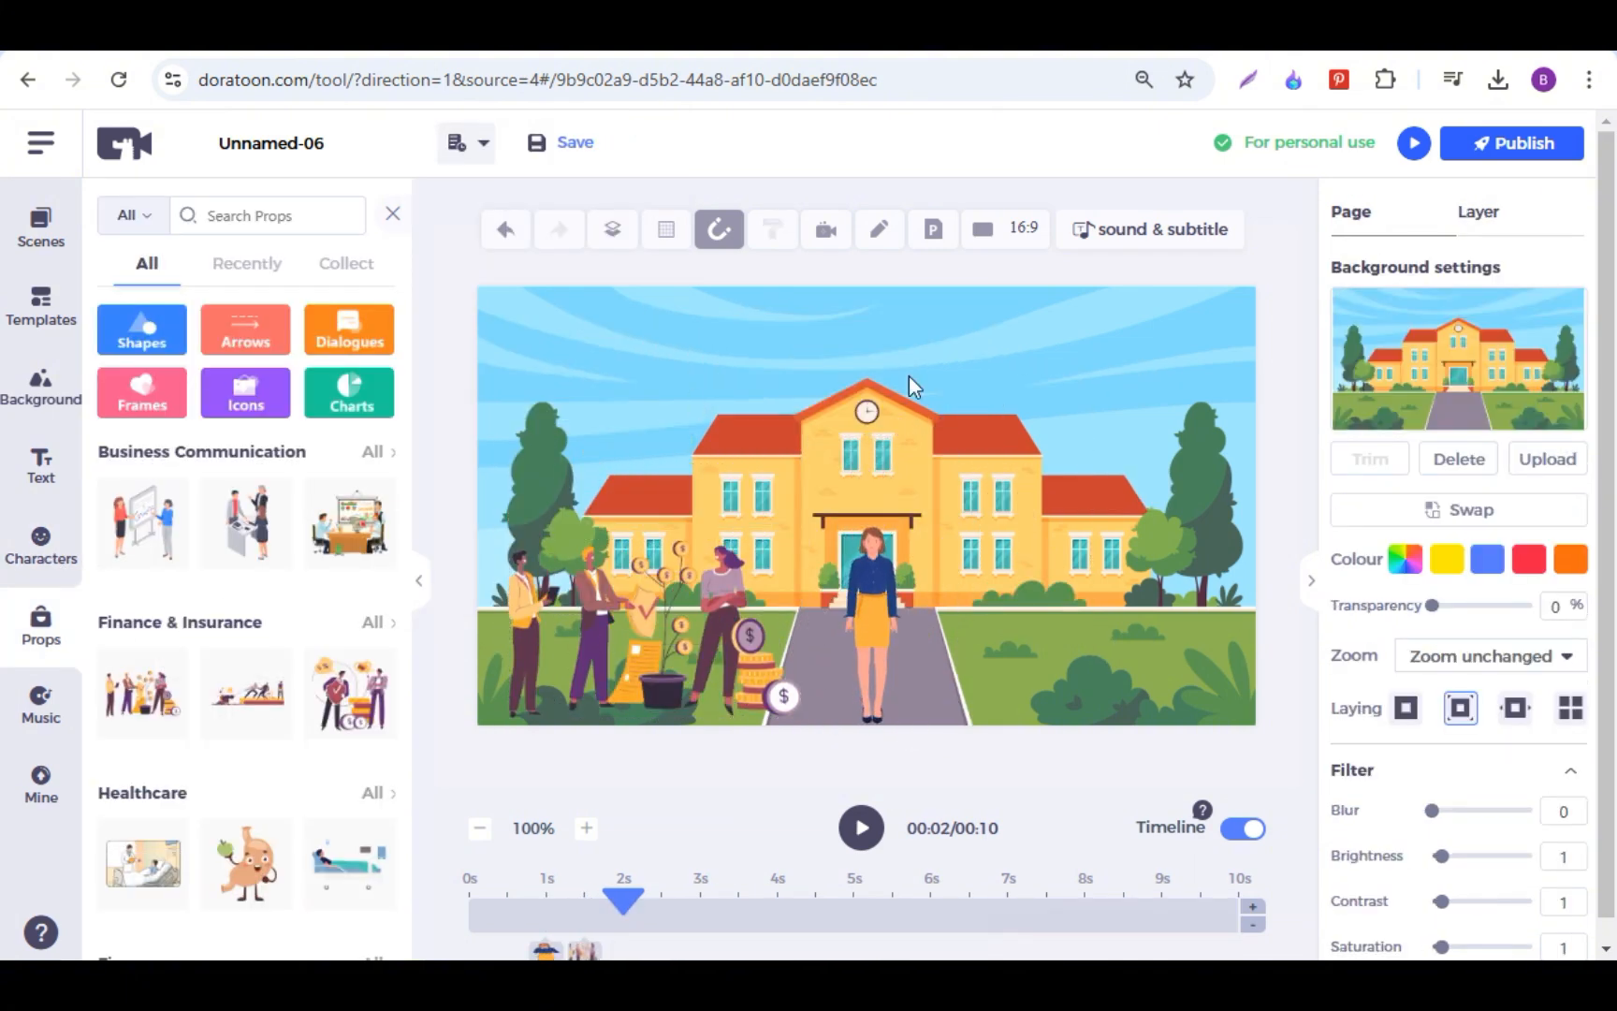
pyautogui.click(41, 465)
pyautogui.click(246, 282)
pyautogui.moveTo(880, 505); pyautogui.dragTo(1003, 360)
pyautogui.doubleClick(1004, 360)
pyautogui.write('S')
pyautogui.press('Delete')
# Step: Add the Occupation character in blue overalls and place him on the lawn to the right of the path
pyautogui.click(41, 545)
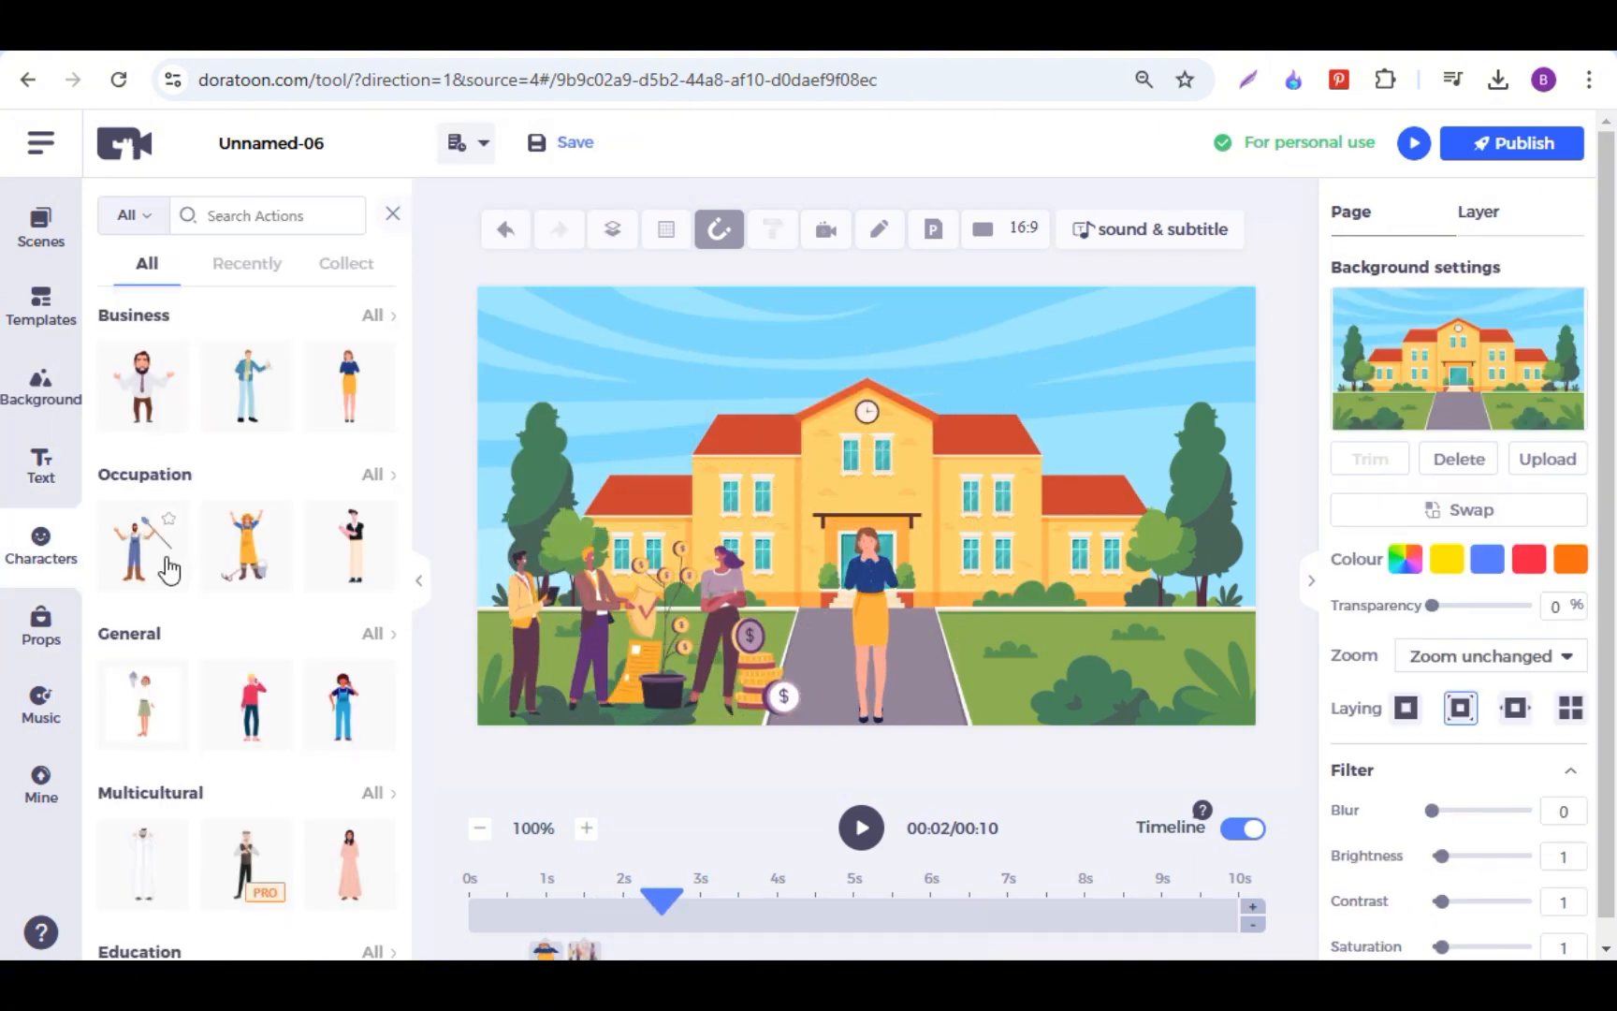
pyautogui.click(166, 565)
pyautogui.moveTo(928, 548); pyautogui.dragTo(1207, 599)
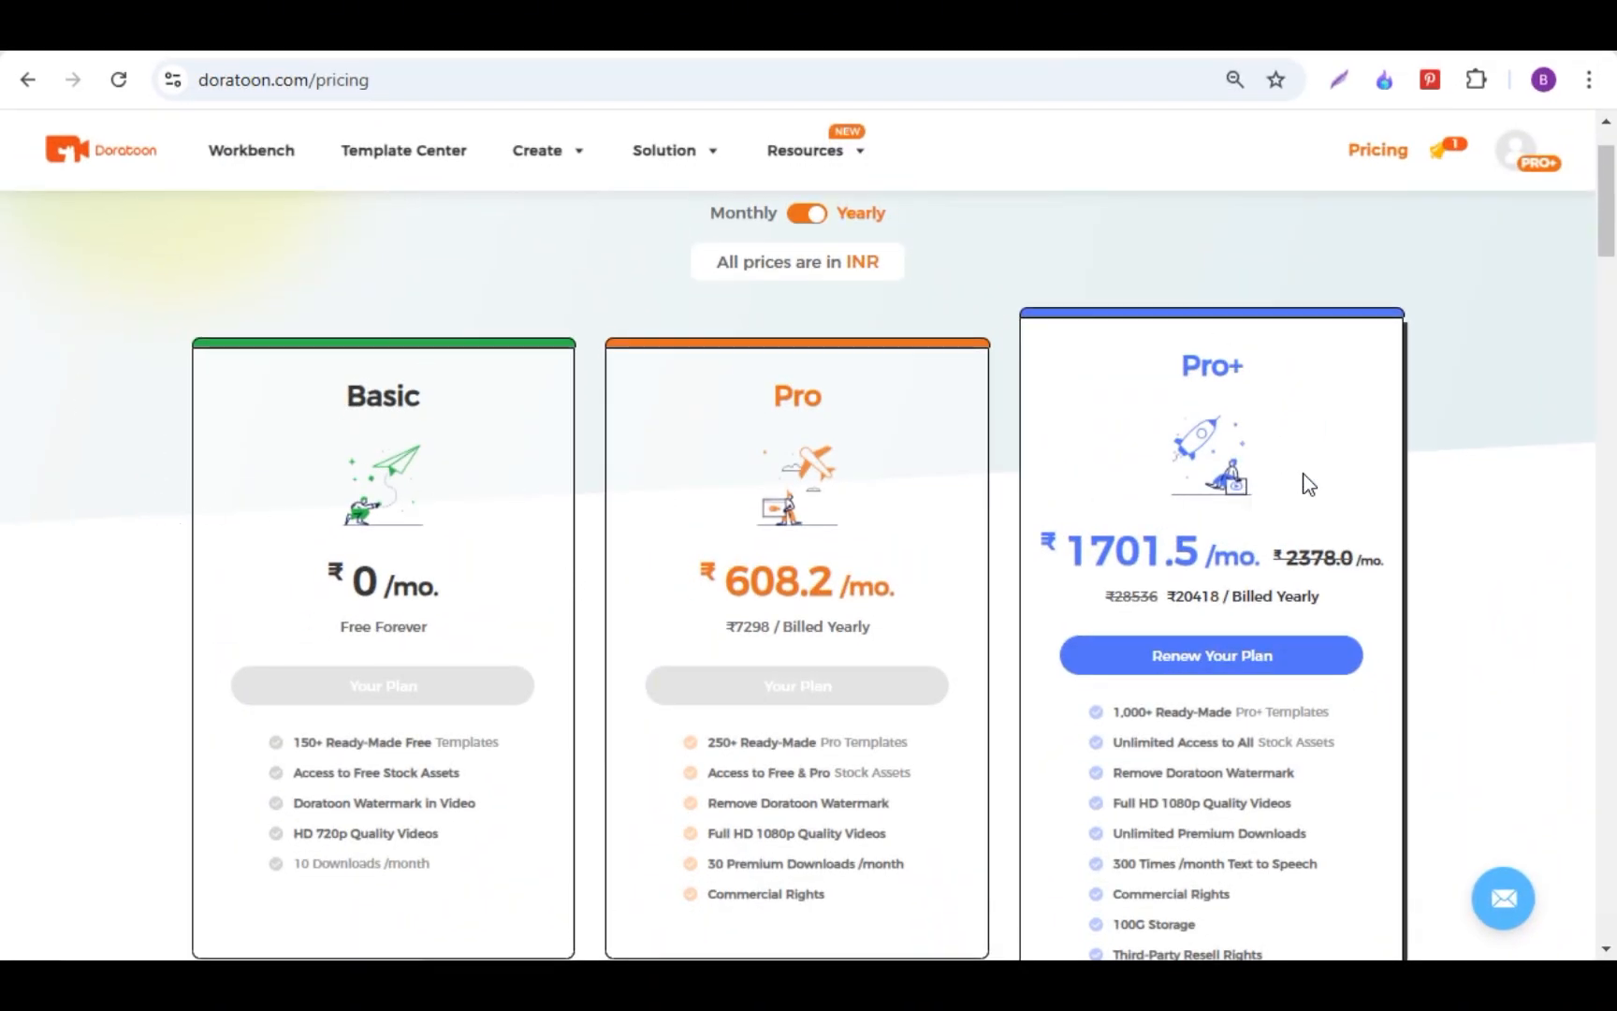
# Step: Compare the prices and ready-made template allowances of the Basic, Pro and Pro+ yearly plans on the pricing page
pyautogui.moveTo(277, 743); pyautogui.dragTo(510, 750)
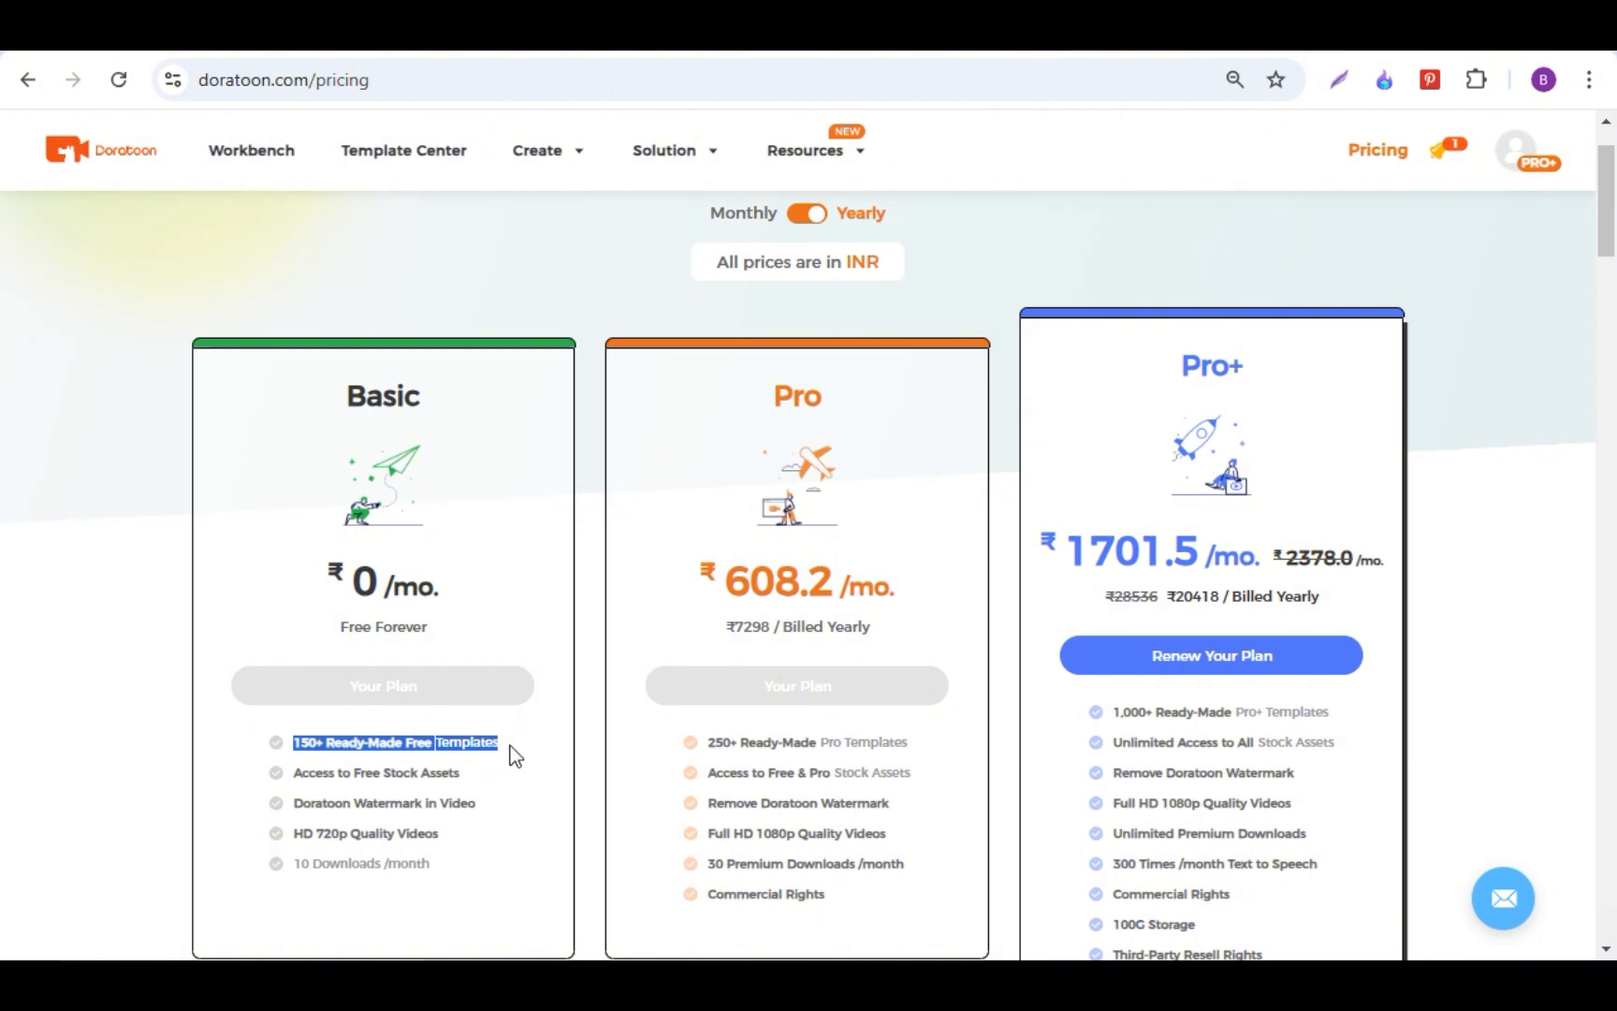
pyautogui.click(510, 745)
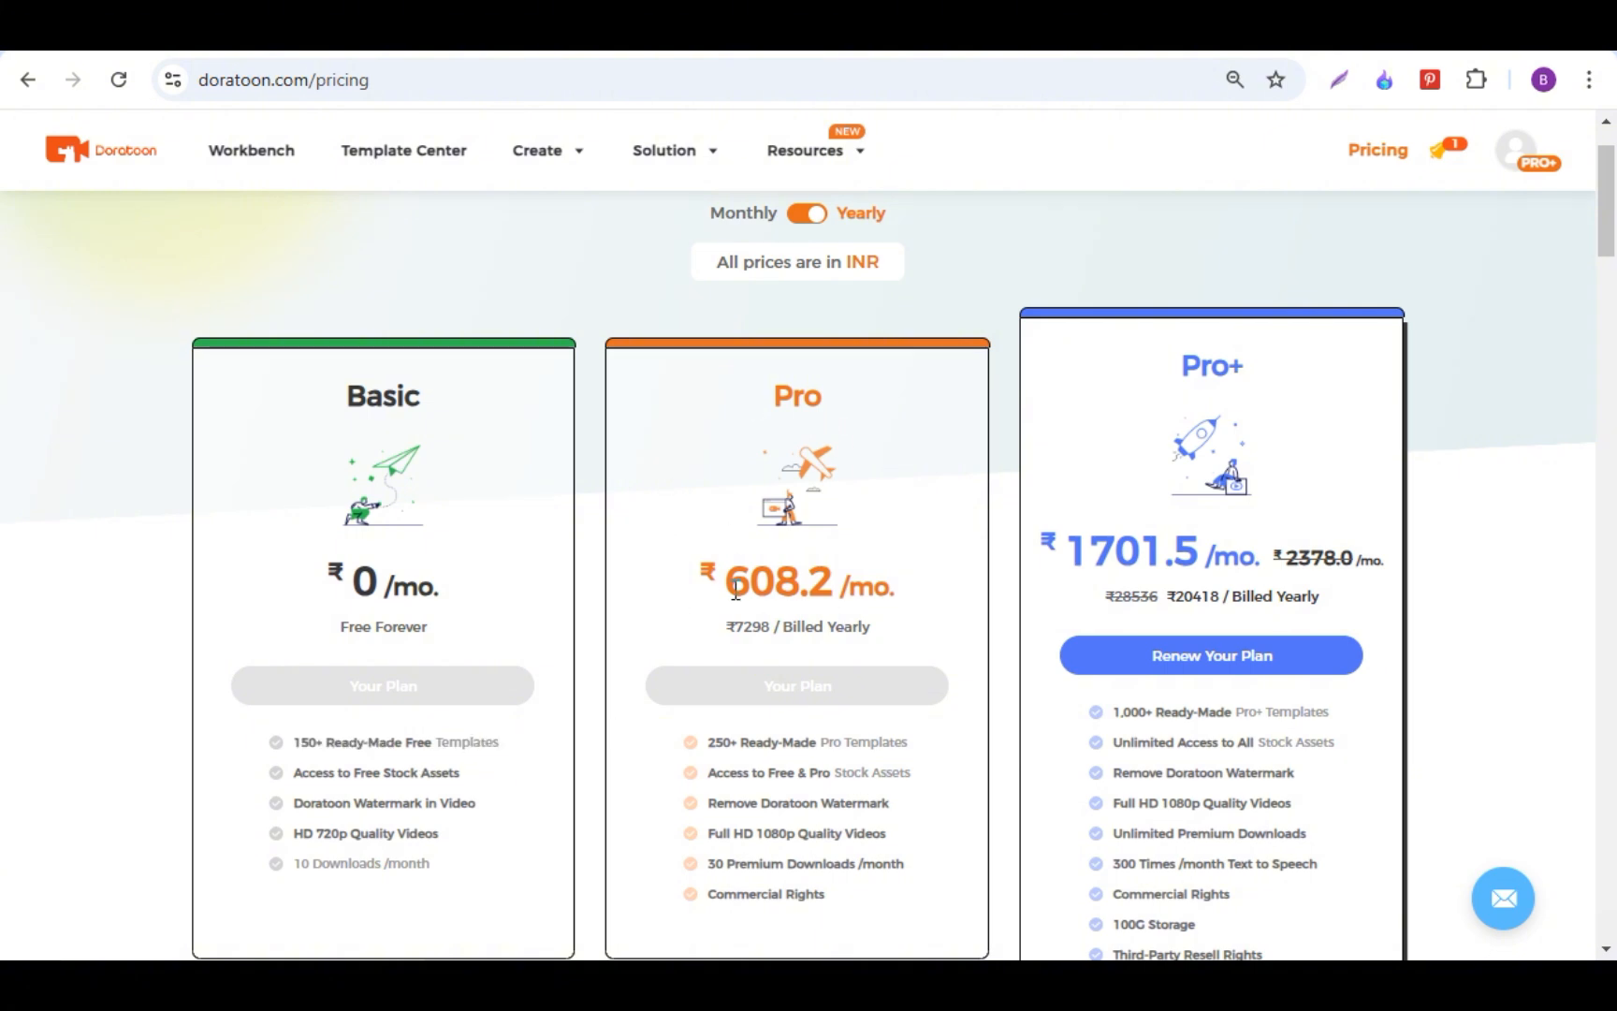
pyautogui.tripleClick(939, 585)
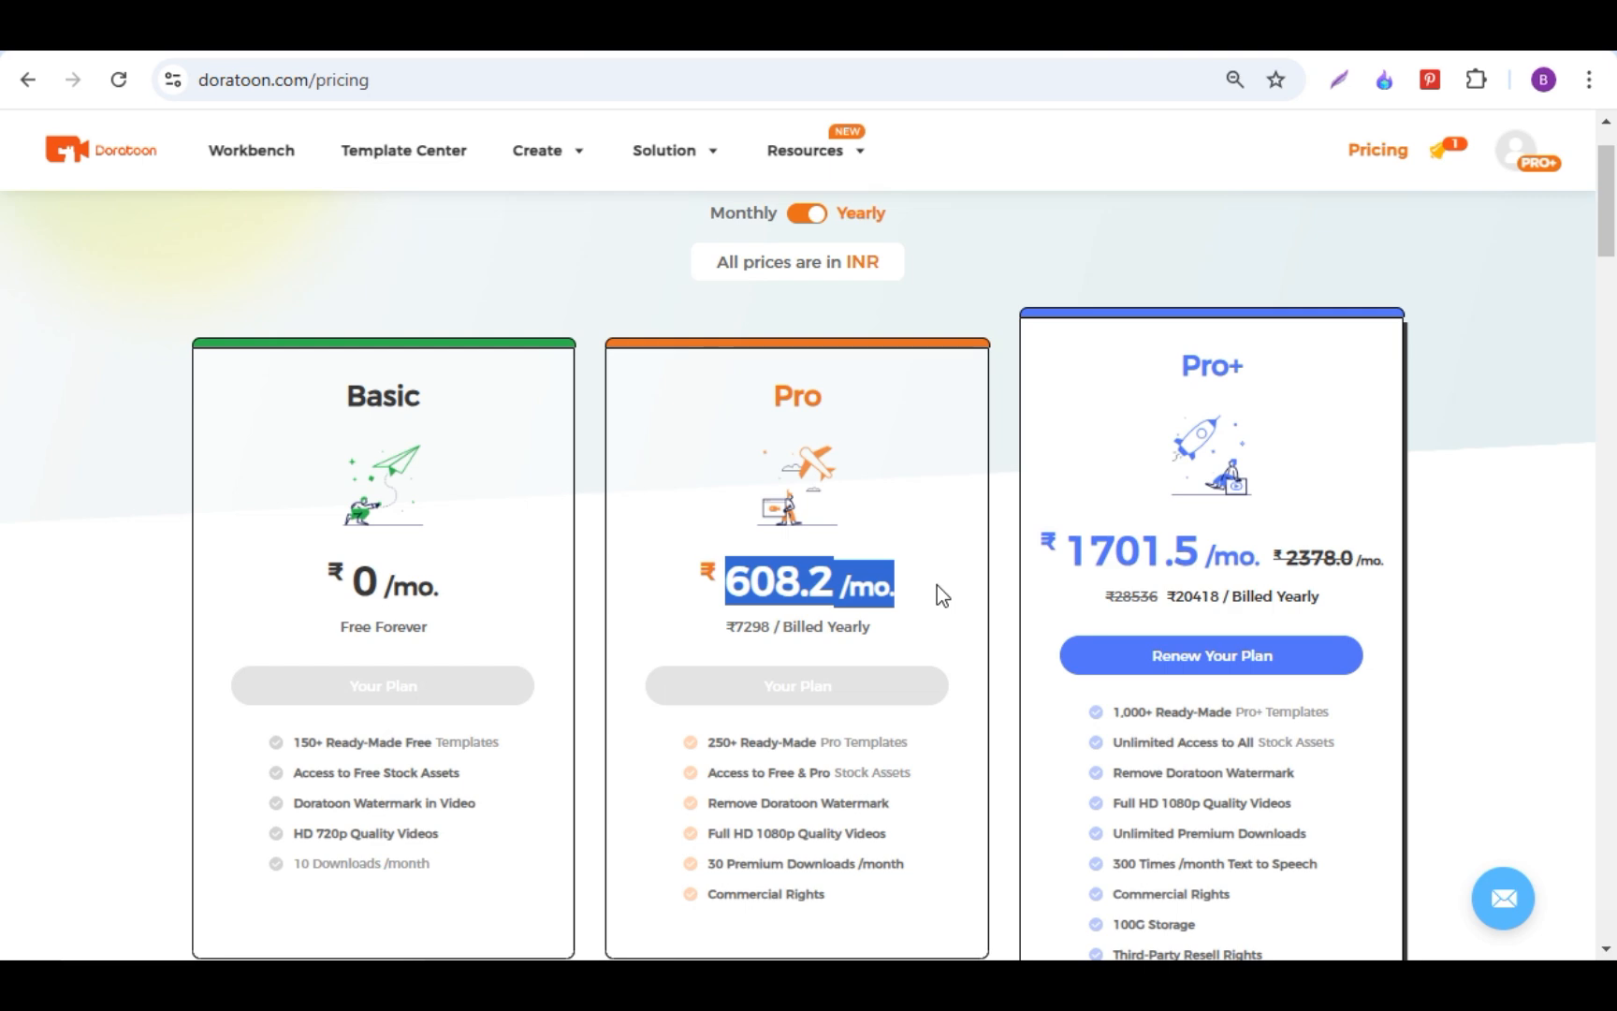
pyautogui.click(937, 613)
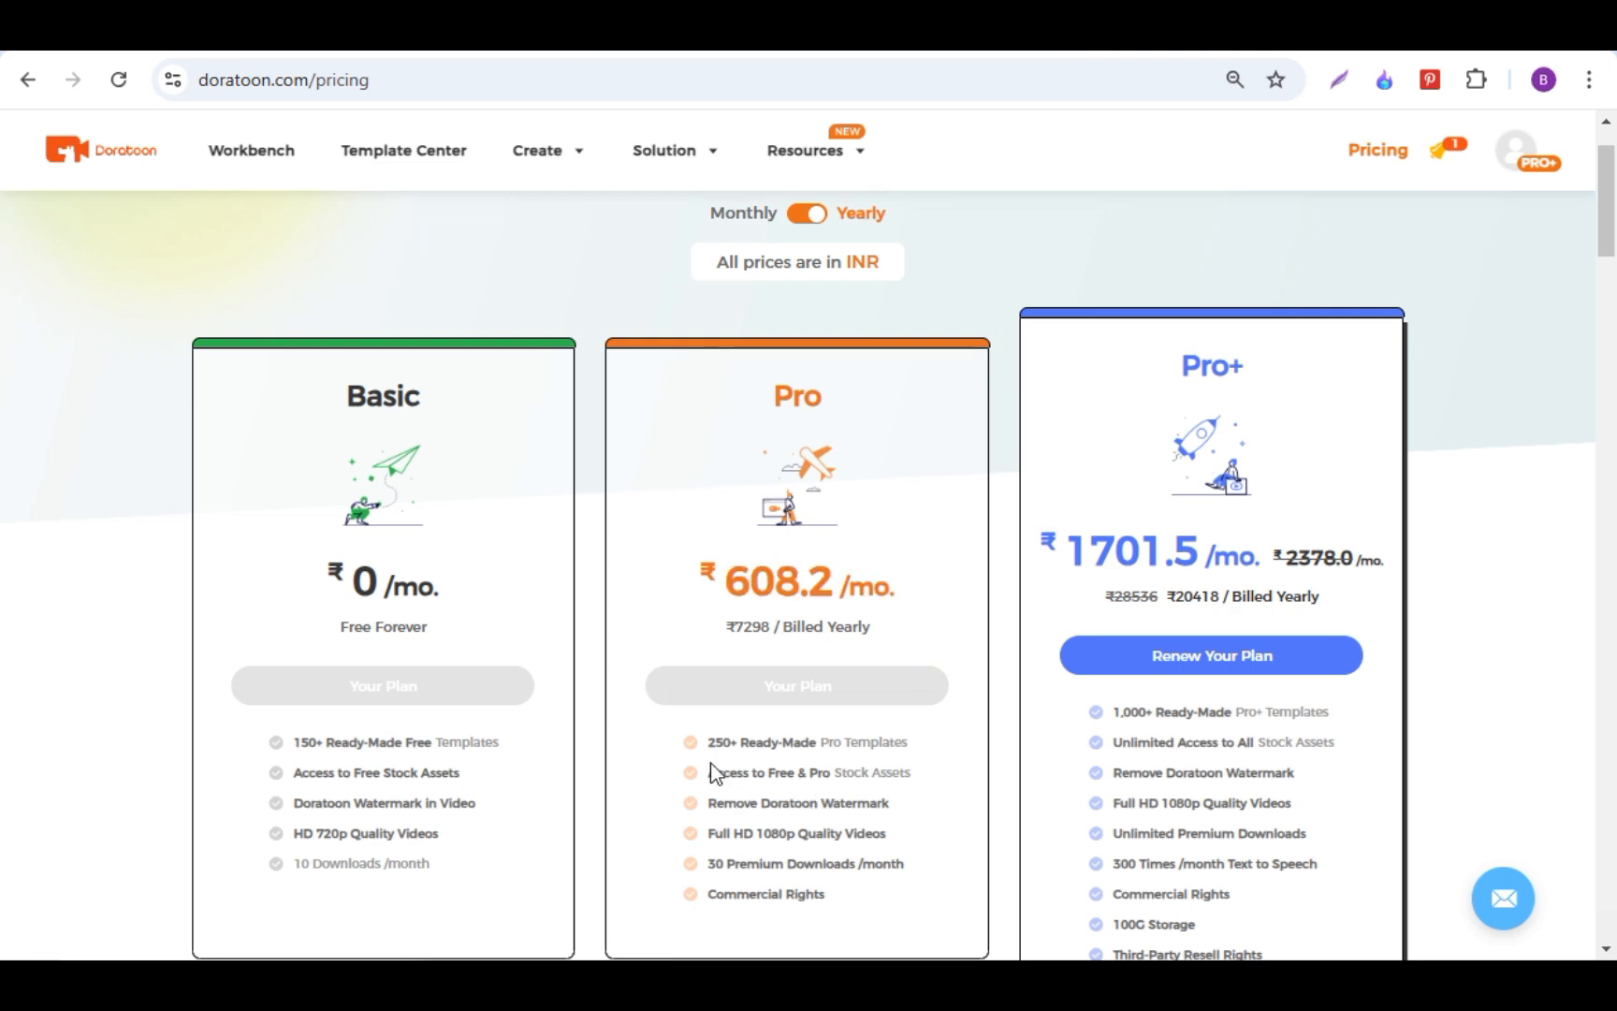
pyautogui.moveTo(687, 747); pyautogui.dragTo(933, 754)
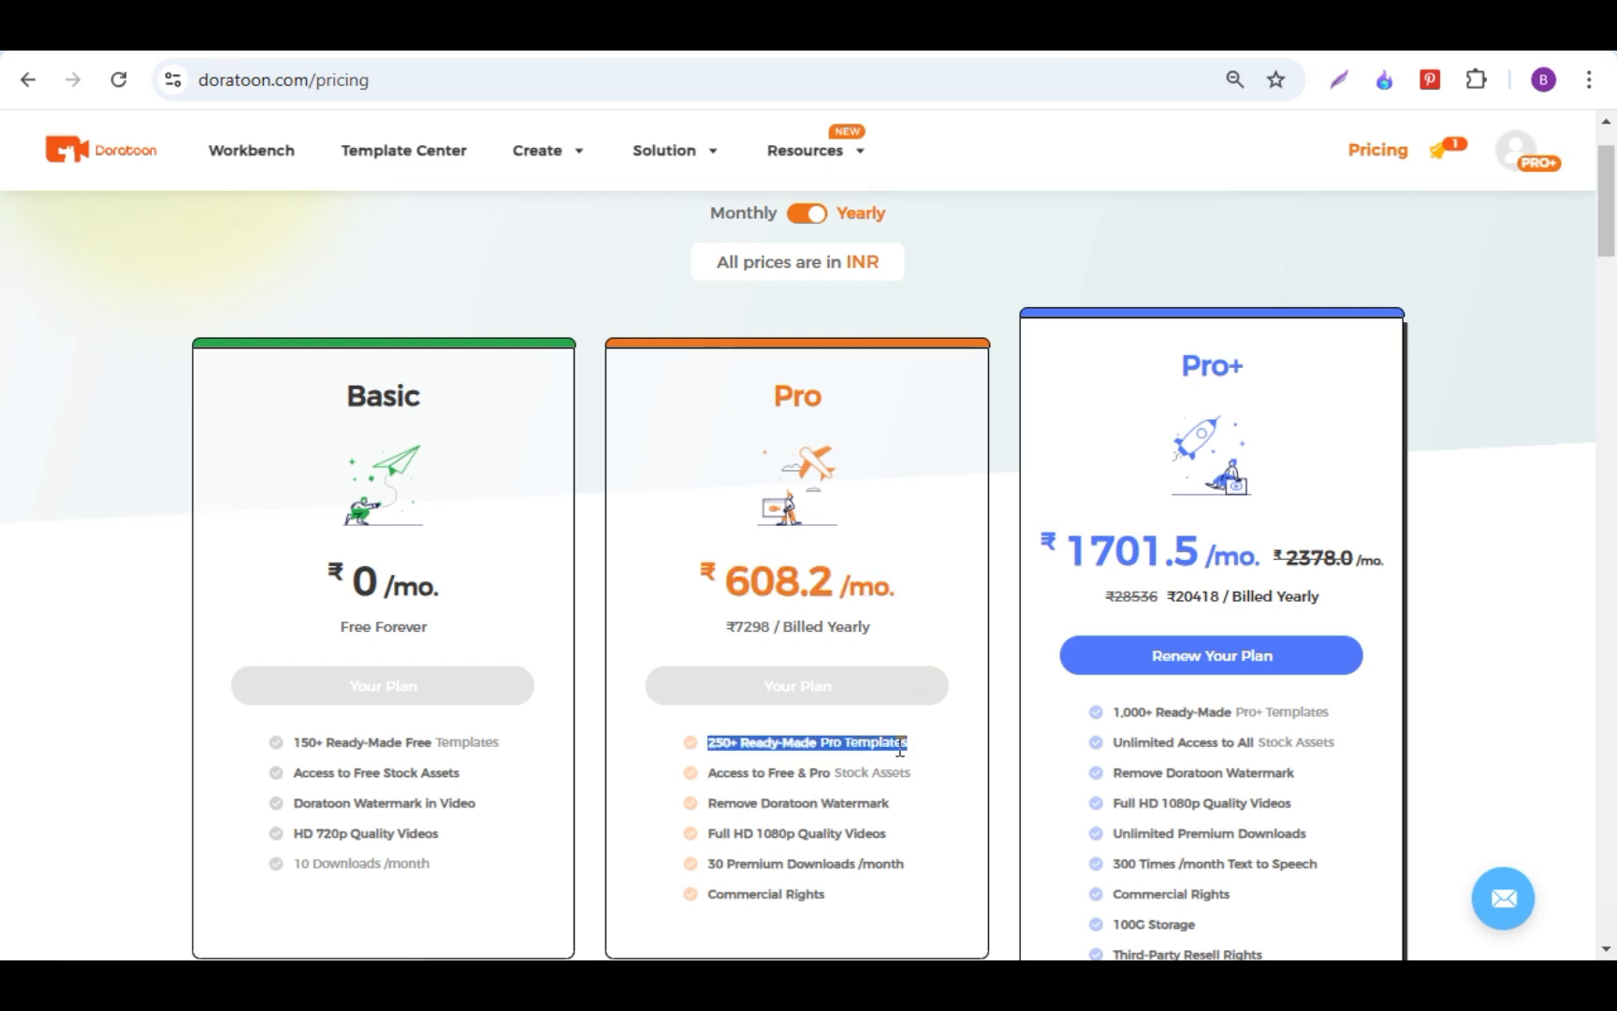
pyautogui.click(1056, 552)
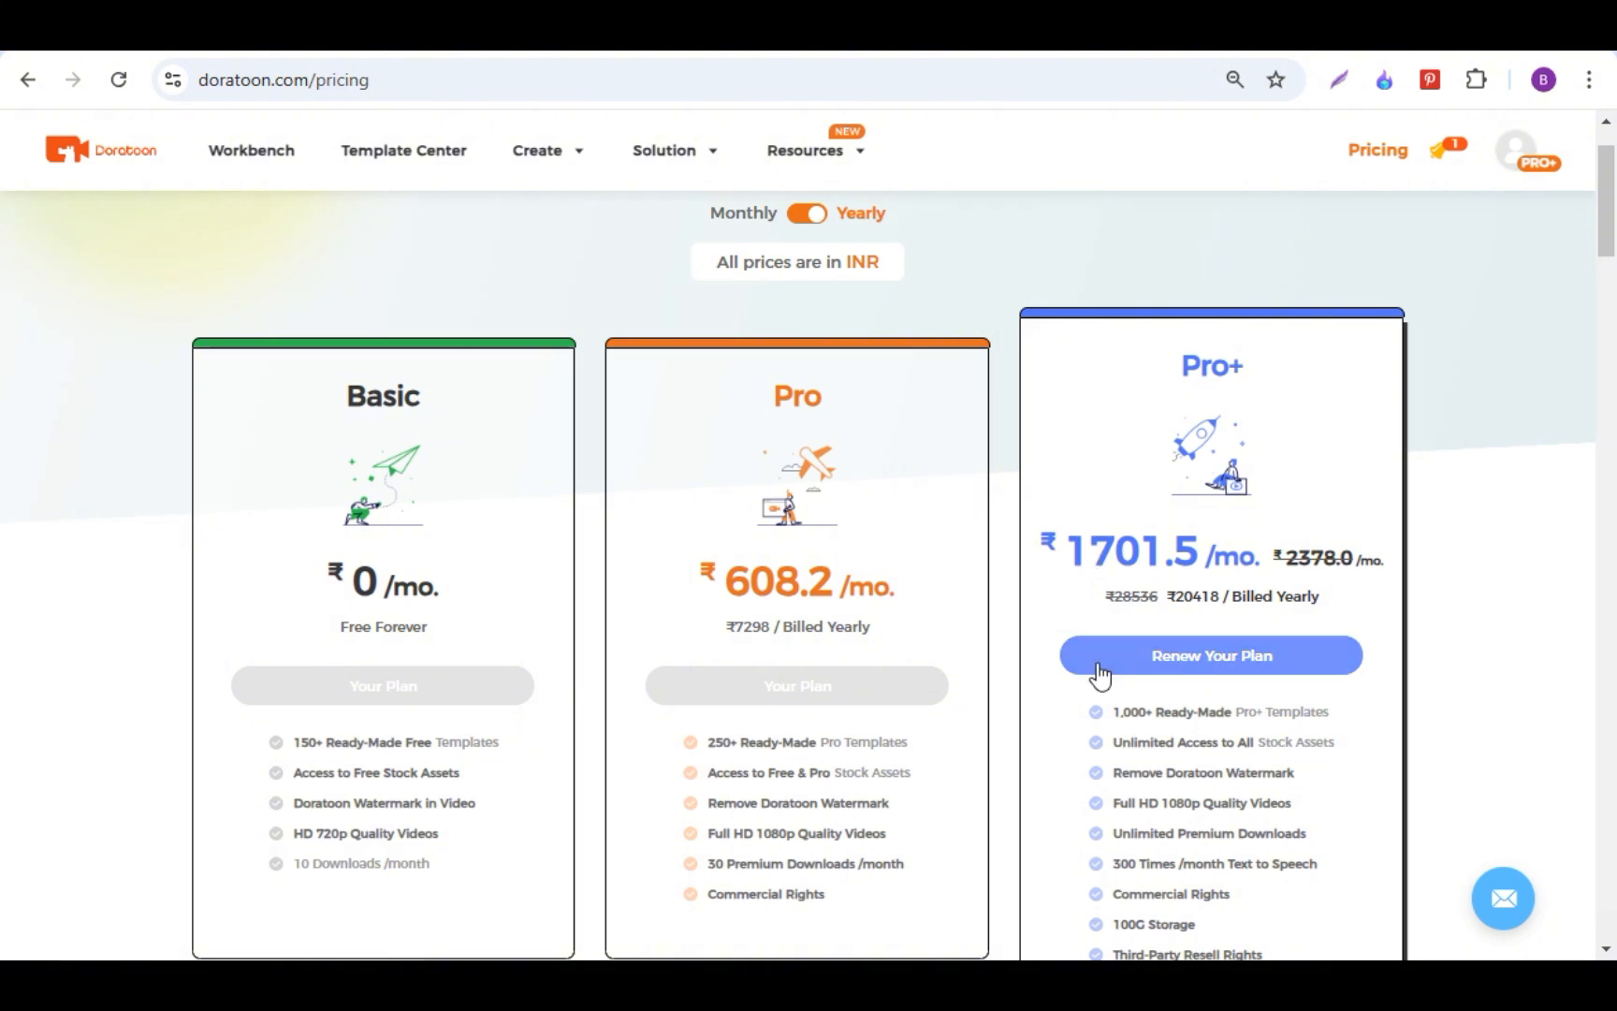
pyautogui.moveTo(1053, 550); pyautogui.dragTo(1371, 560)
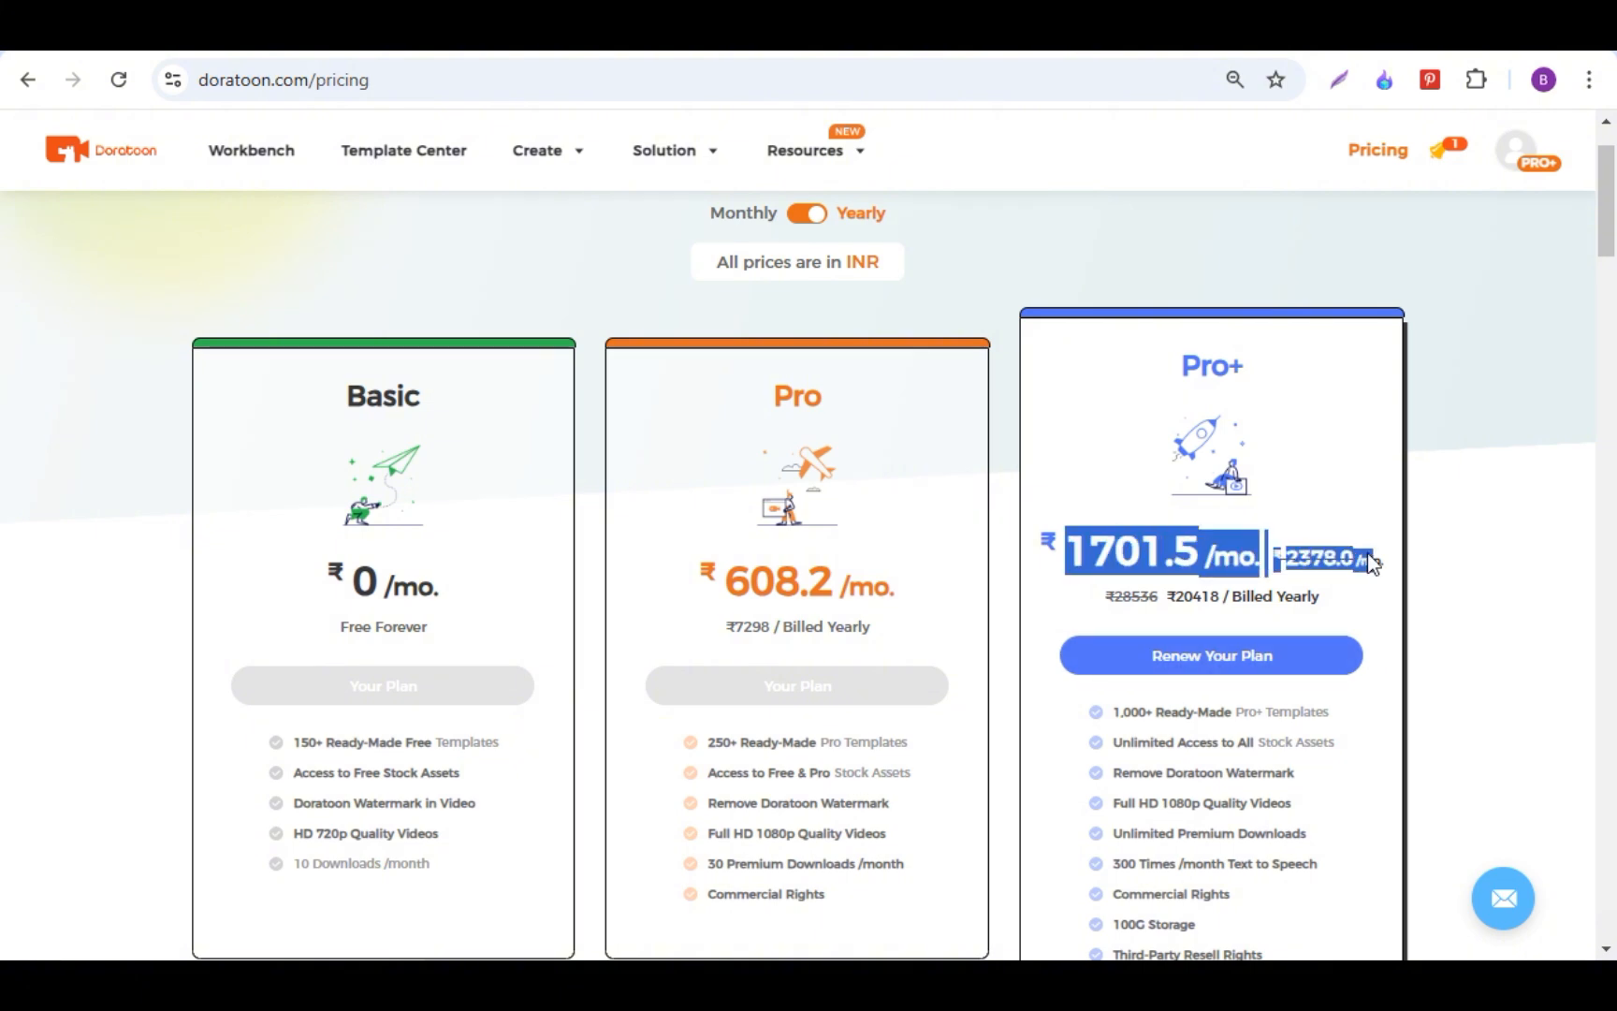
pyautogui.moveTo(1086, 713); pyautogui.dragTo(1344, 708)
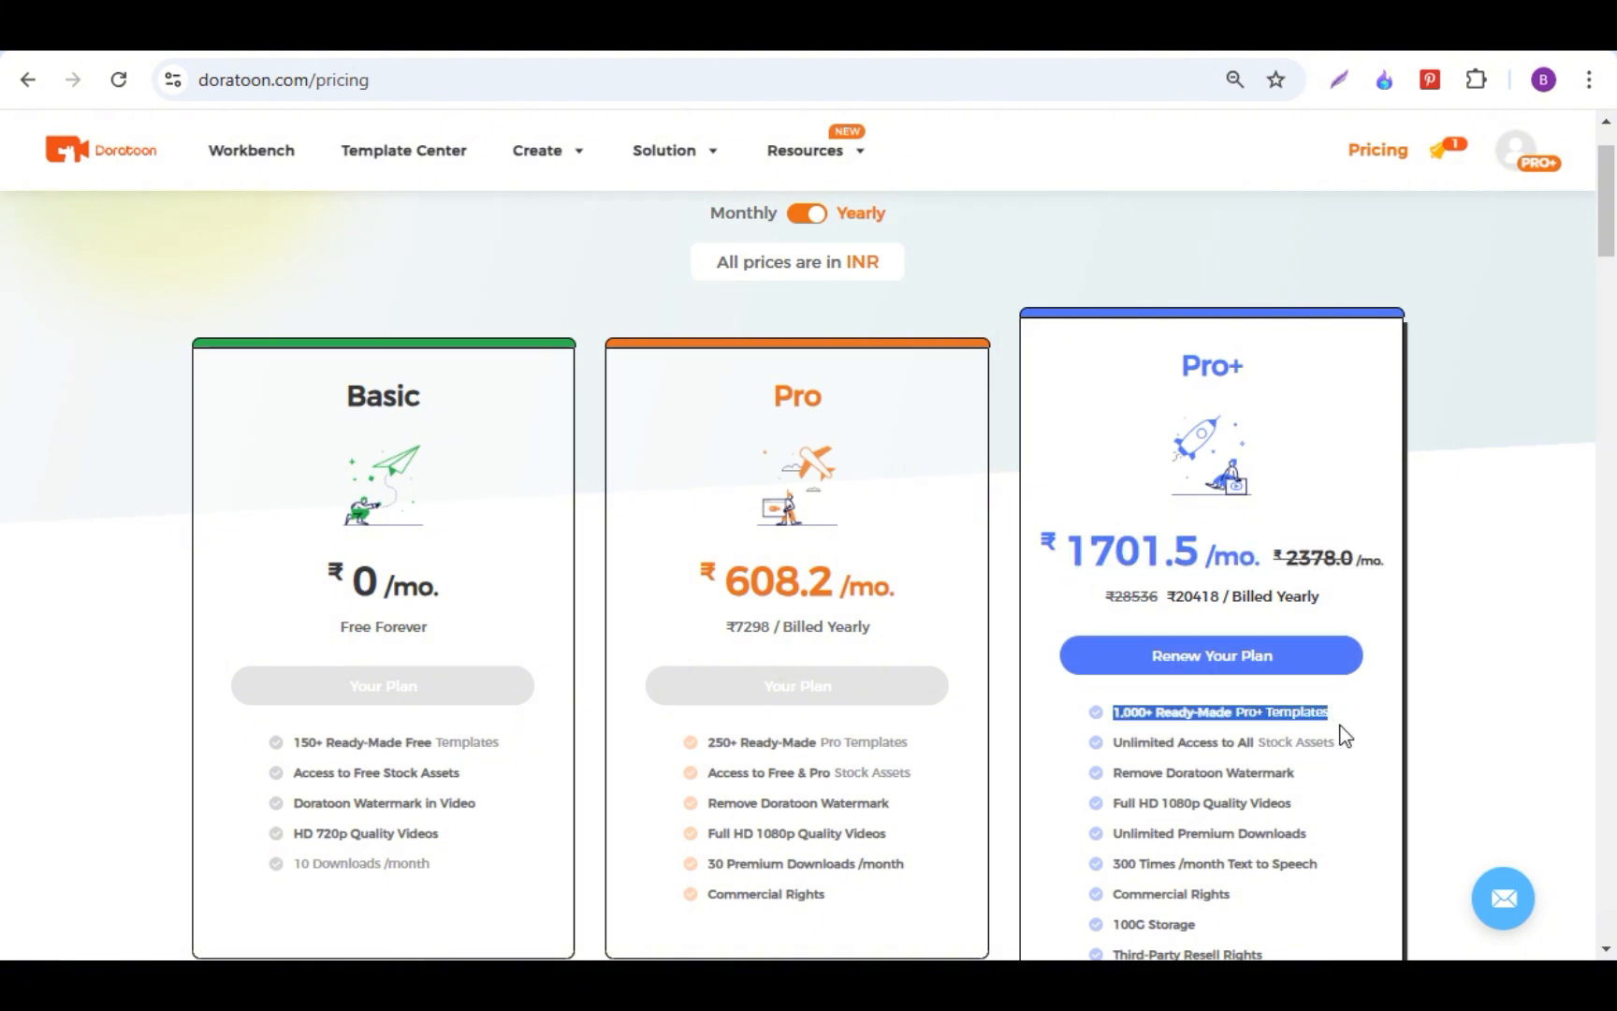
pyautogui.click(1354, 730)
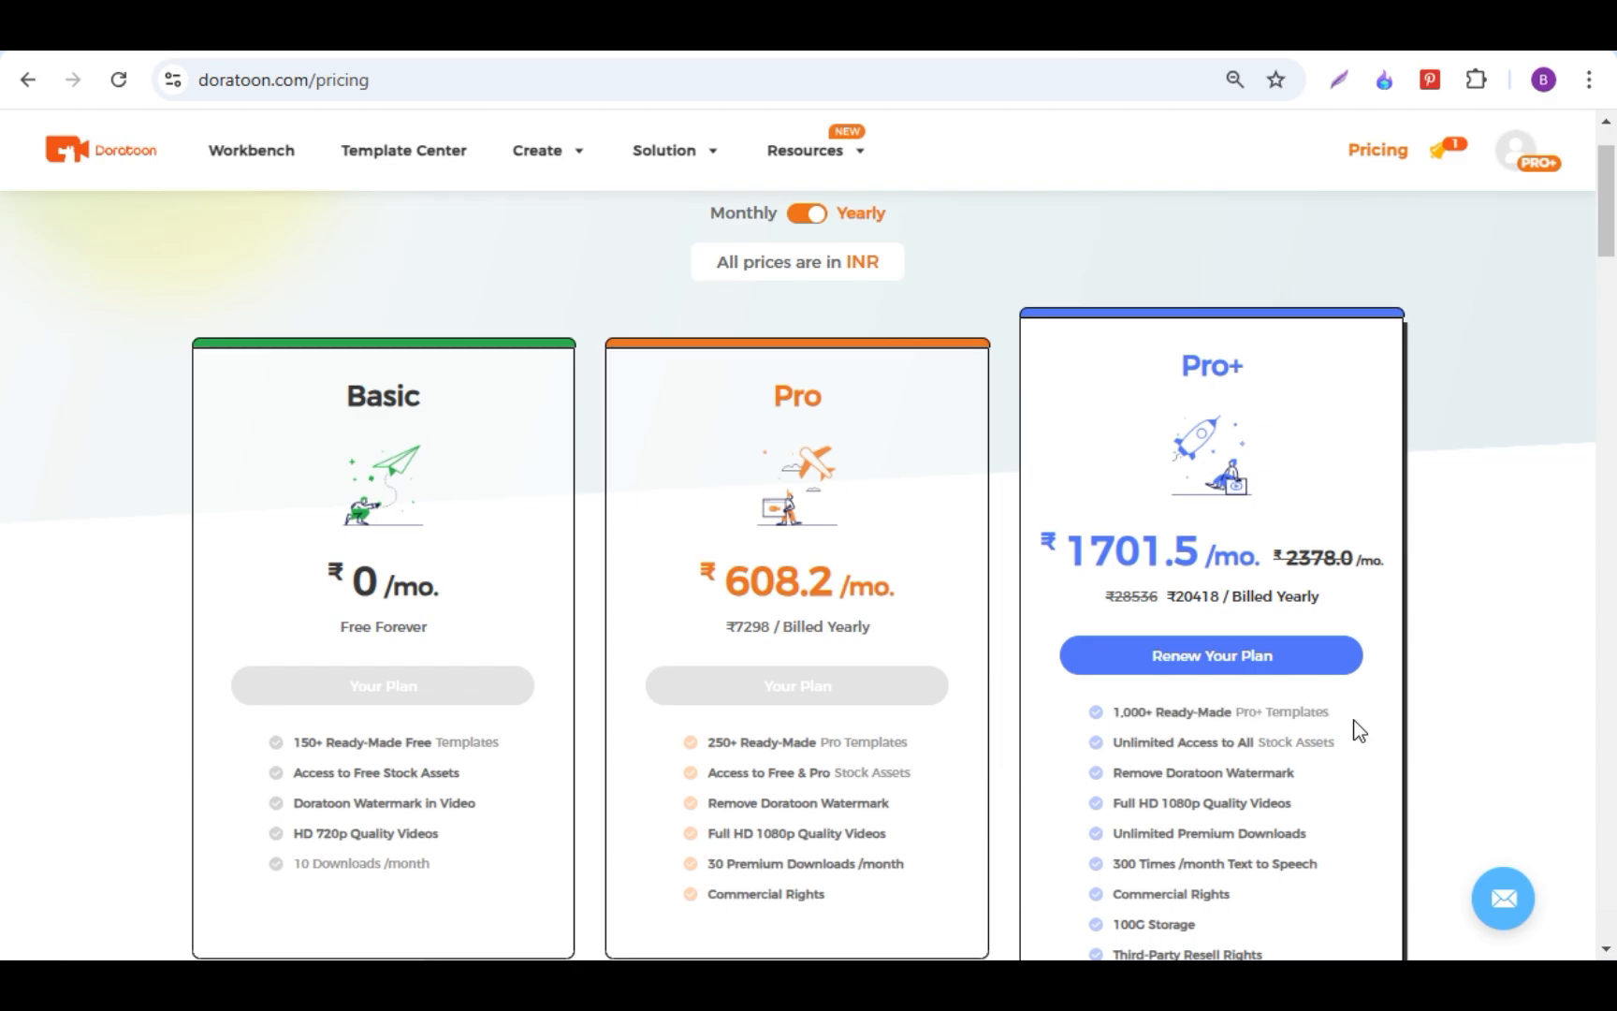